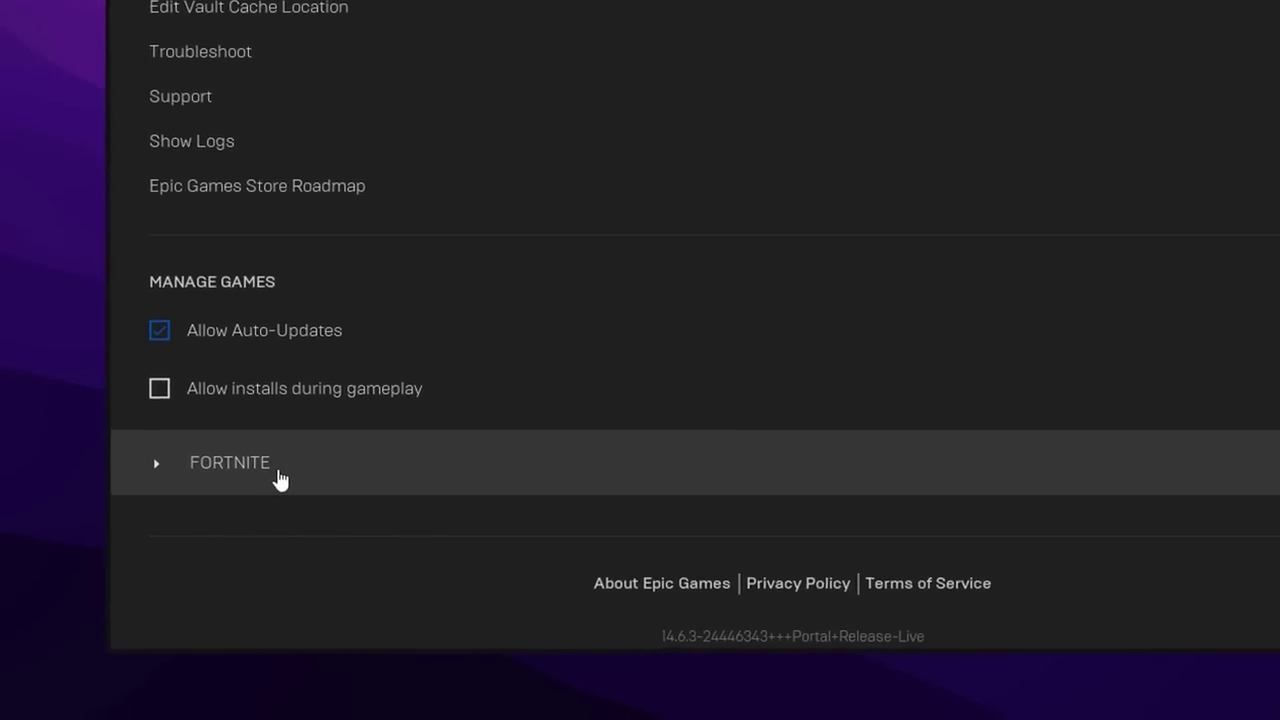
pyautogui.click(280, 470)
pyautogui.scroll(-3, 757, 314)
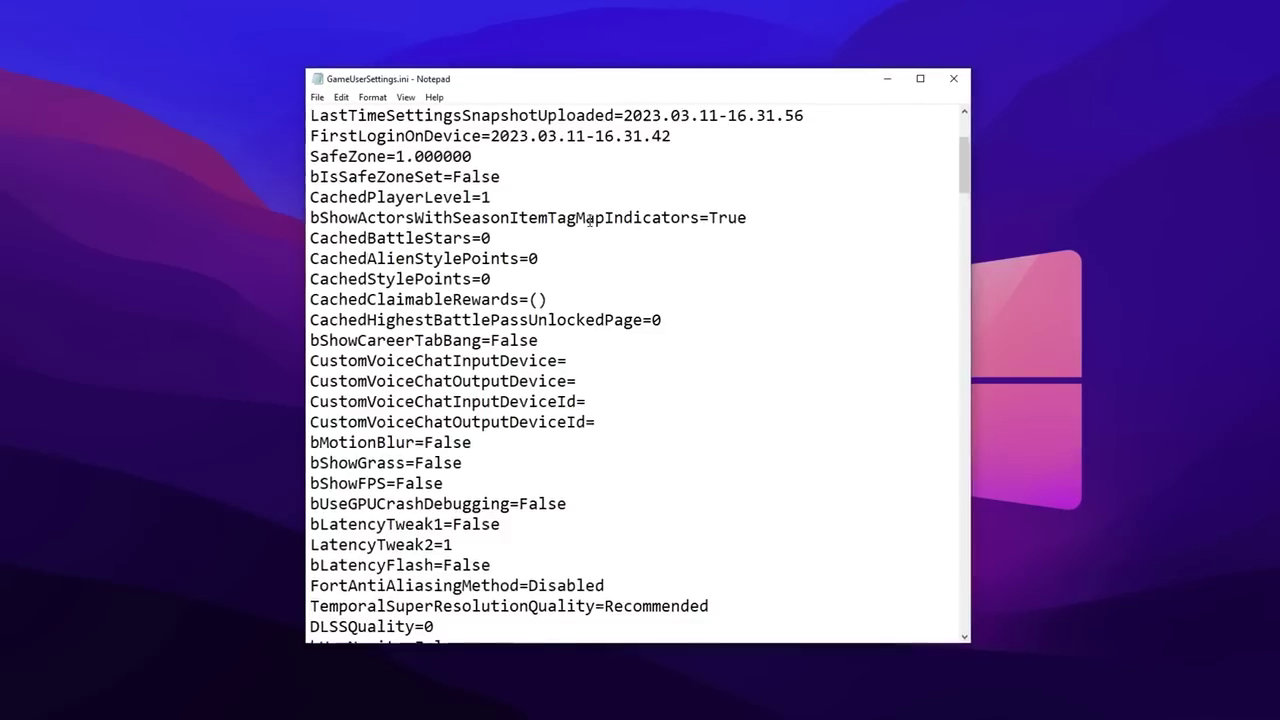
pyautogui.scroll(-5, 588, 218)
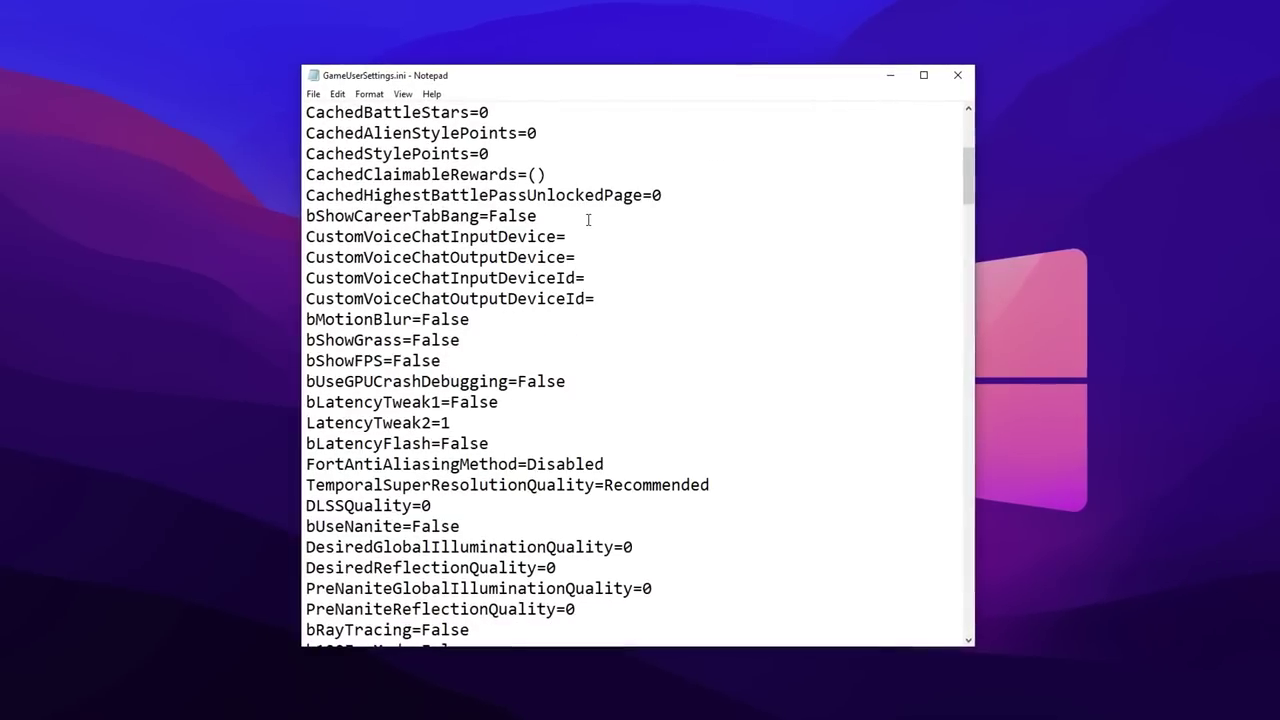
pyautogui.scroll(-1, 581, 218)
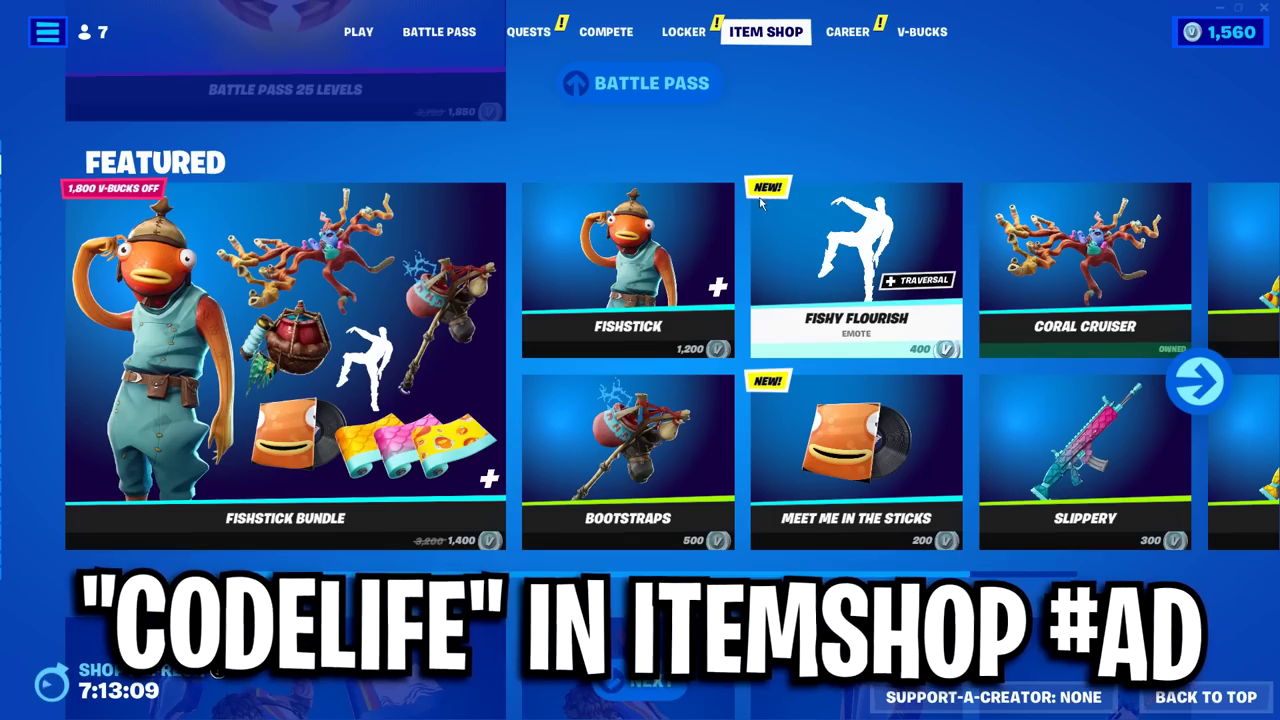
pyautogui.scroll(-1, 744, 200)
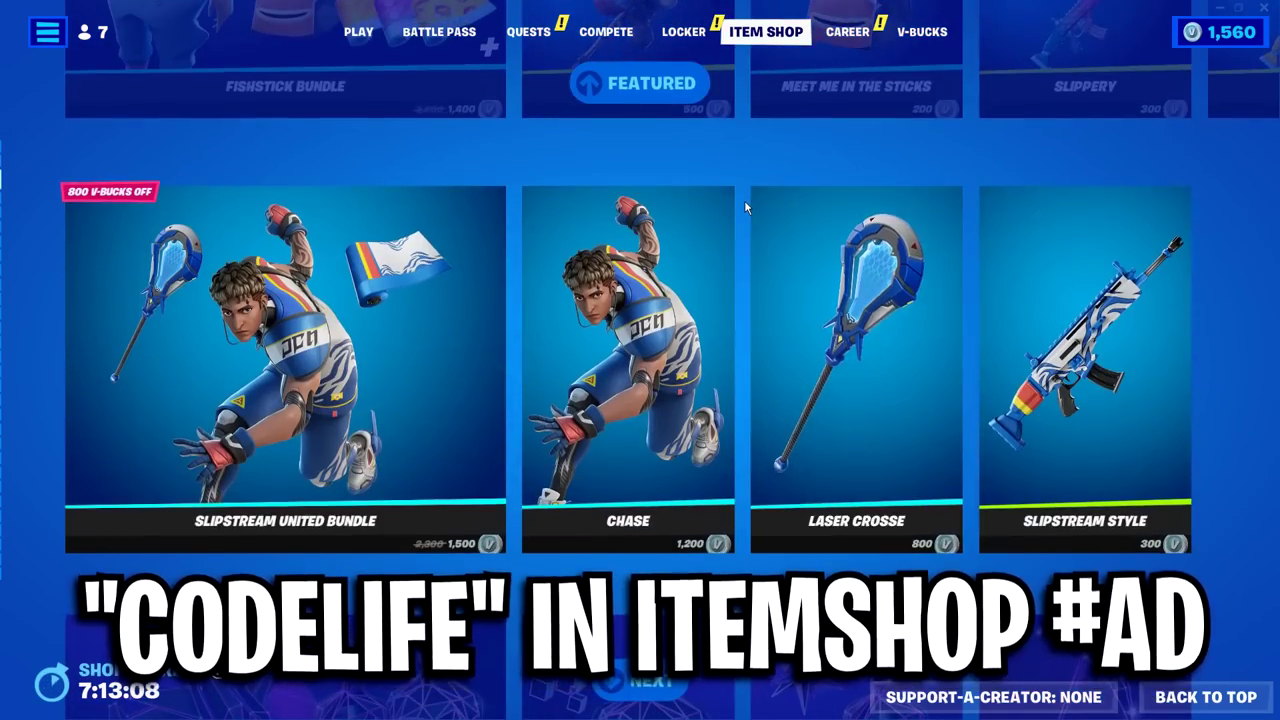
pyautogui.scroll(-1, 744, 200)
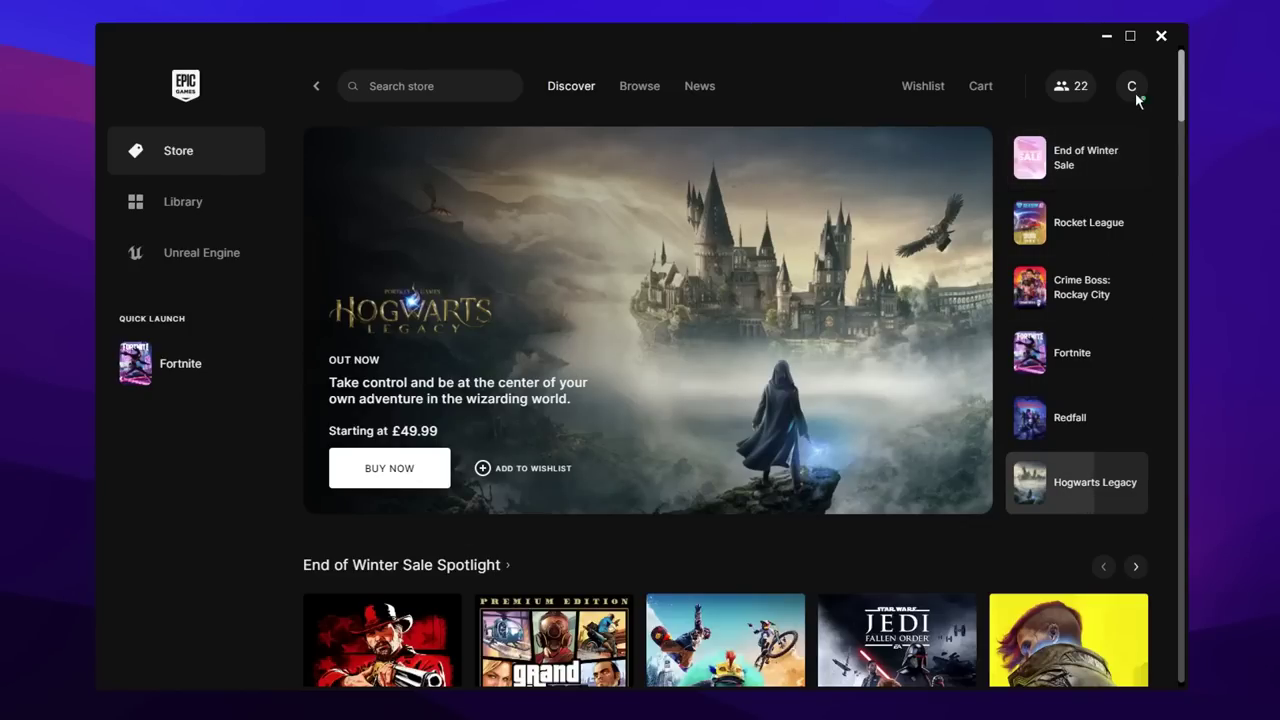
# Step: Open the launcher's settings and examine the preferences, desktop notifications and game management options
pyautogui.click(1135, 92)
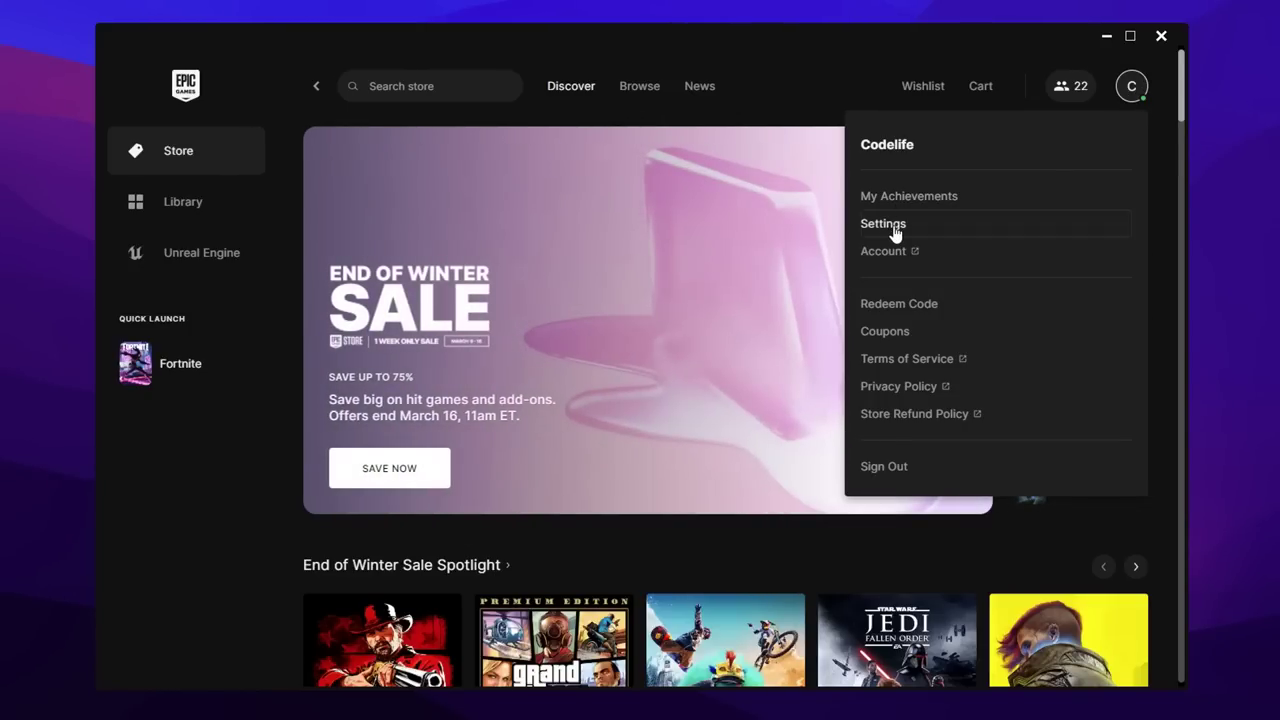
pyautogui.click(885, 224)
pyautogui.scroll(-2, 745, 264)
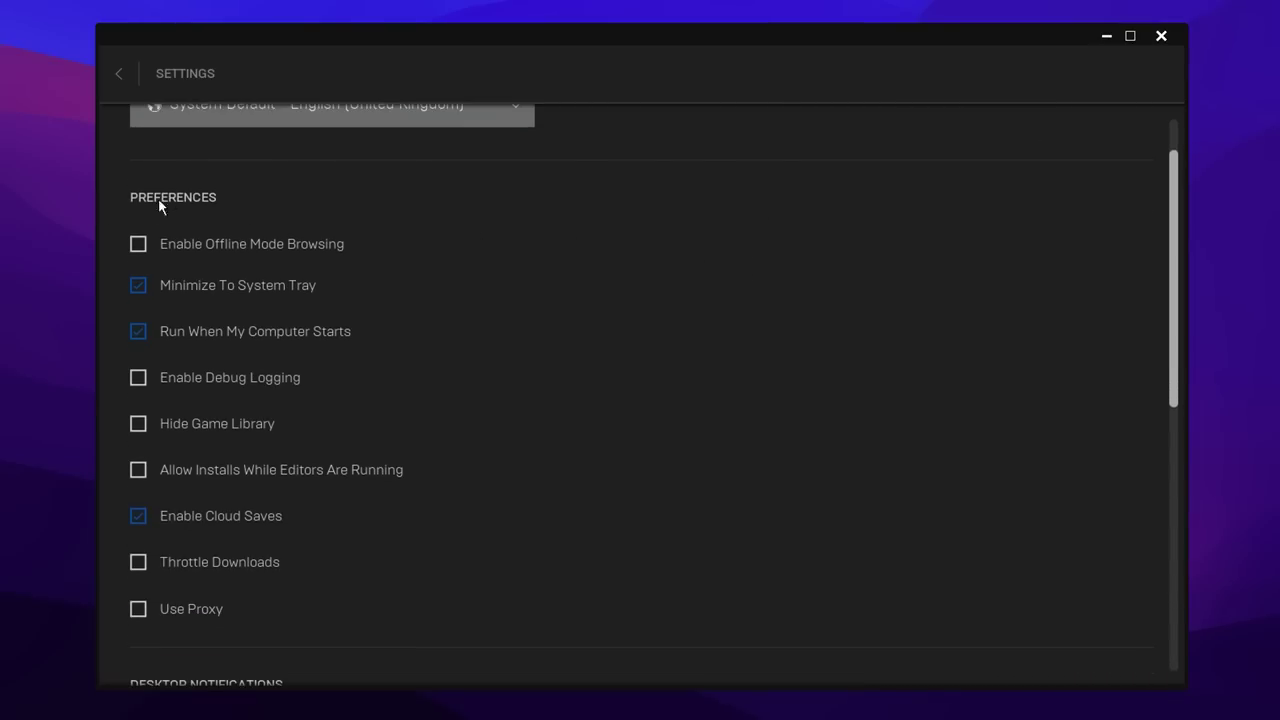
pyautogui.scroll(-1, 466, 236)
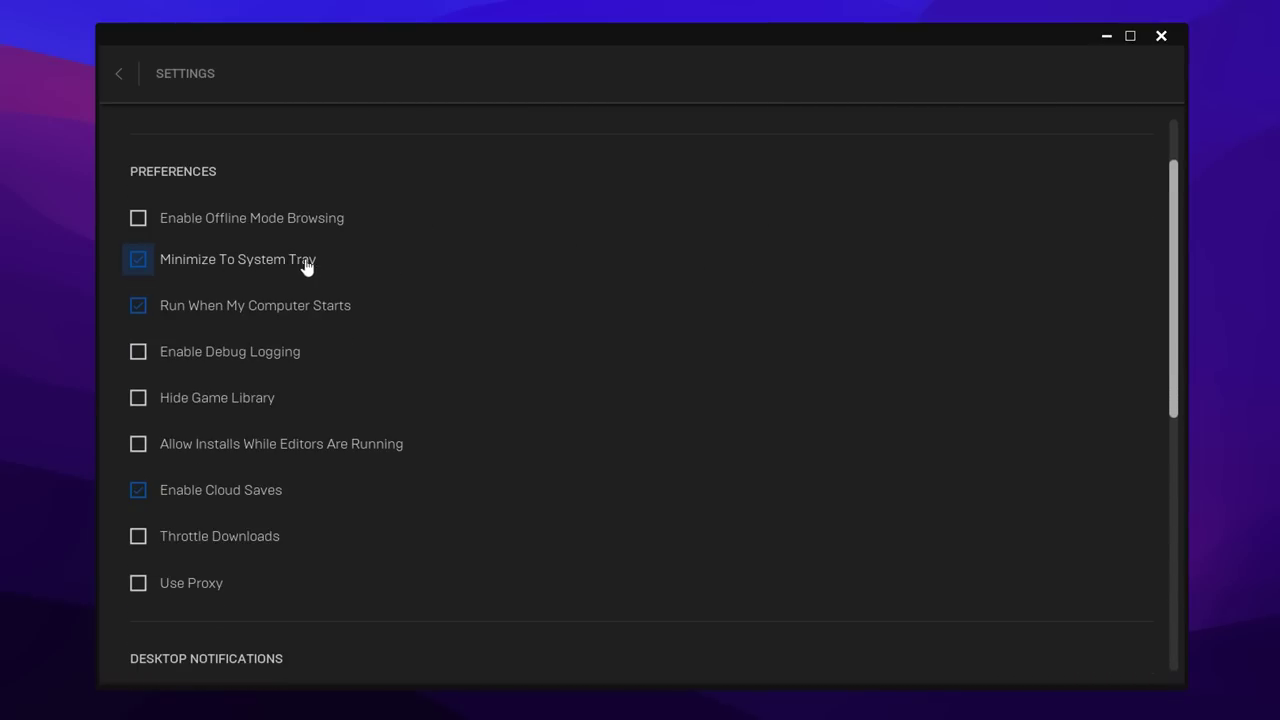
pyautogui.scroll(-1, 386, 266)
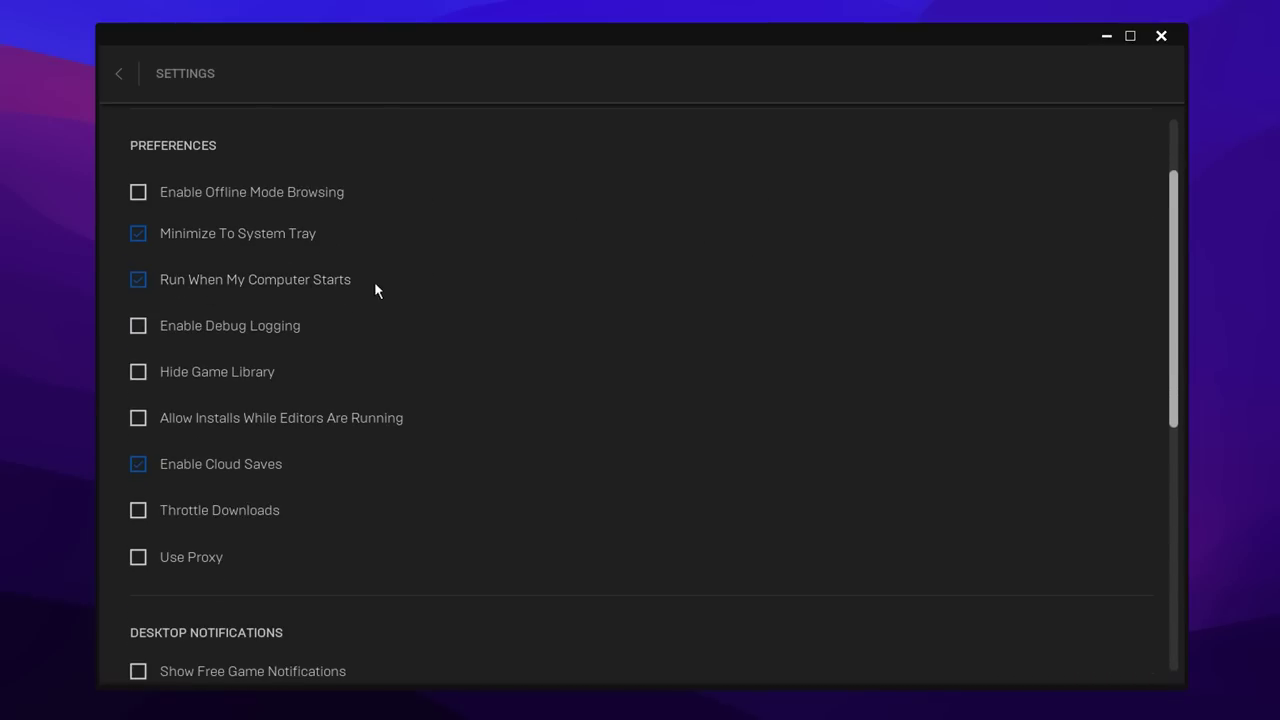
pyautogui.scroll(-2, 320, 287)
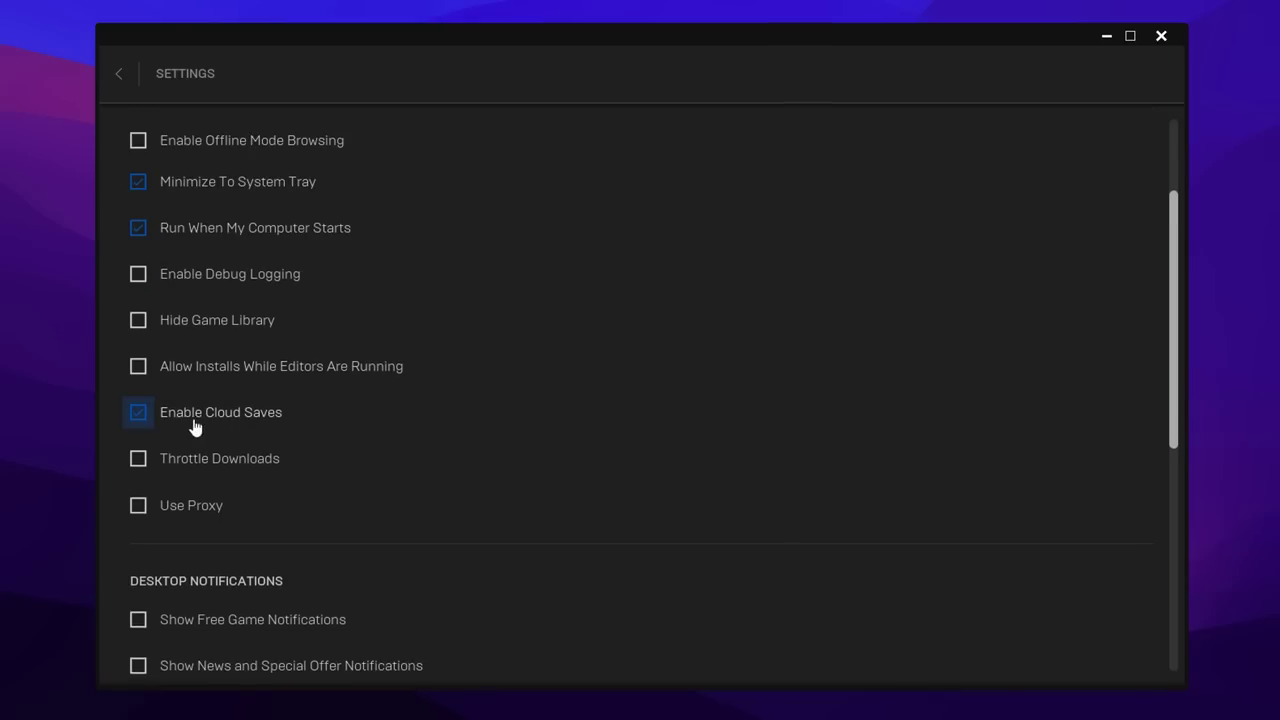
pyautogui.scroll(-6, 250, 422)
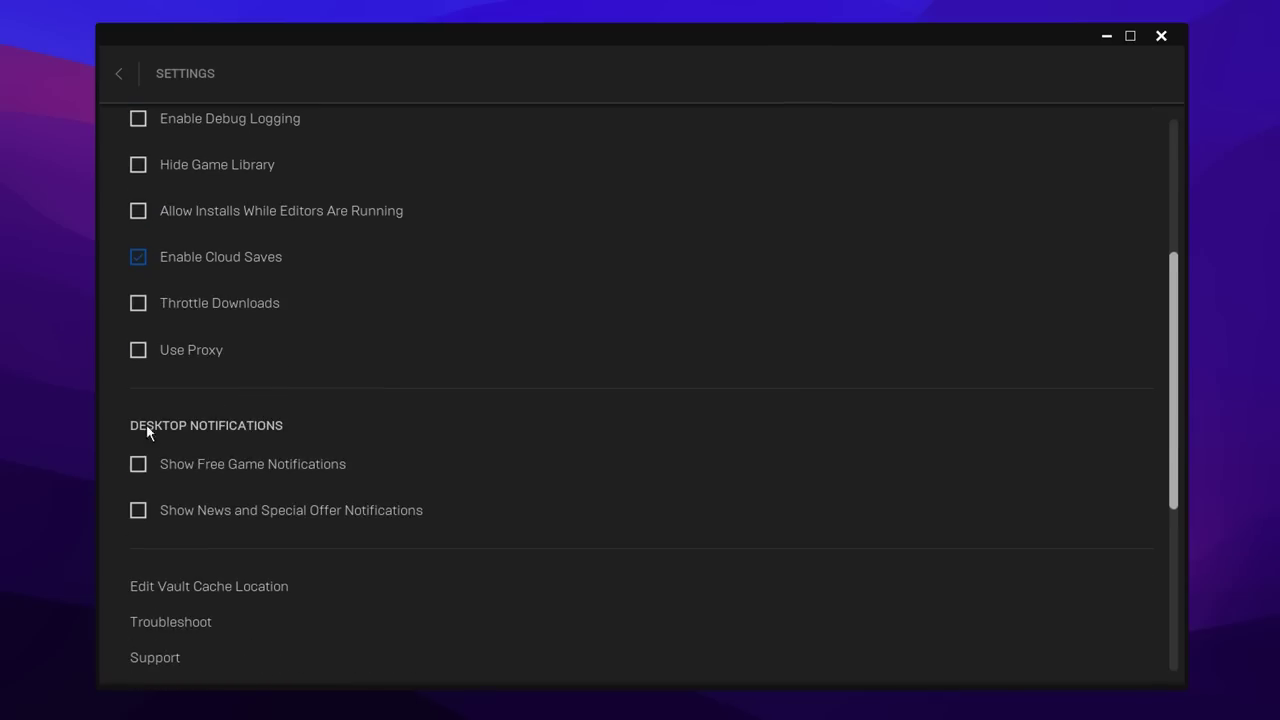
pyautogui.scroll(-2, 257, 430)
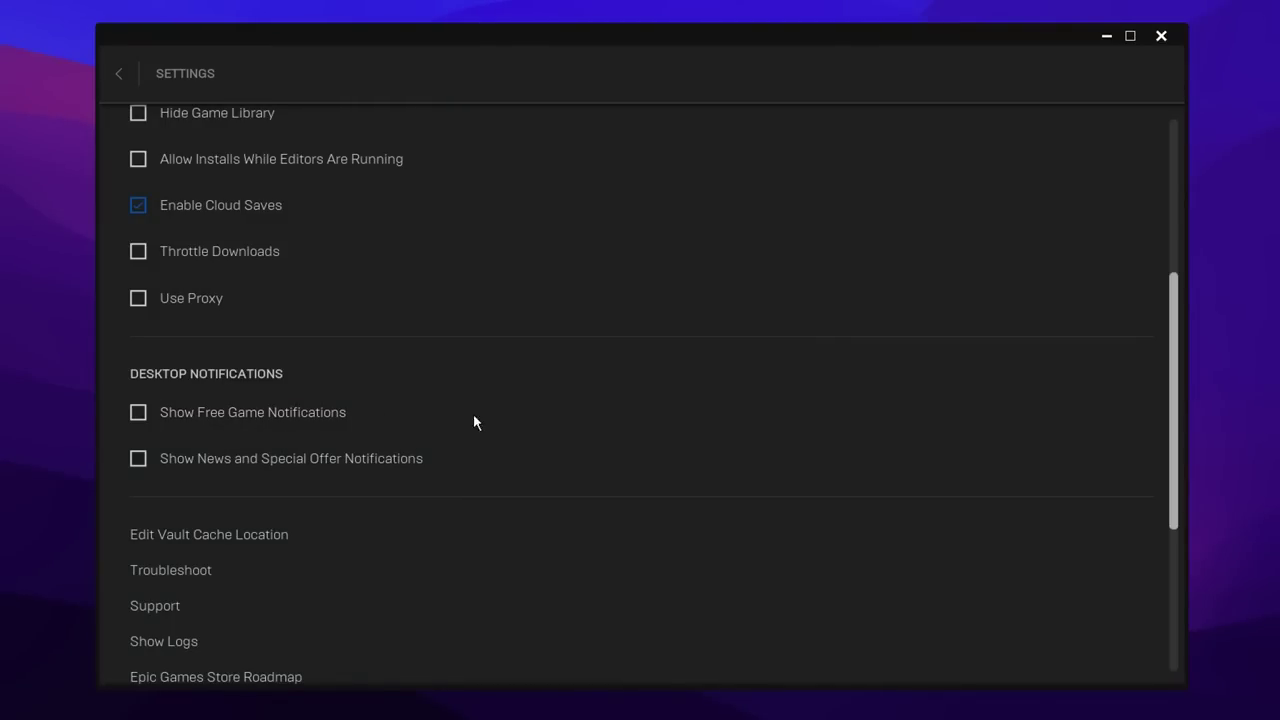
pyautogui.scroll(-5, 485, 436)
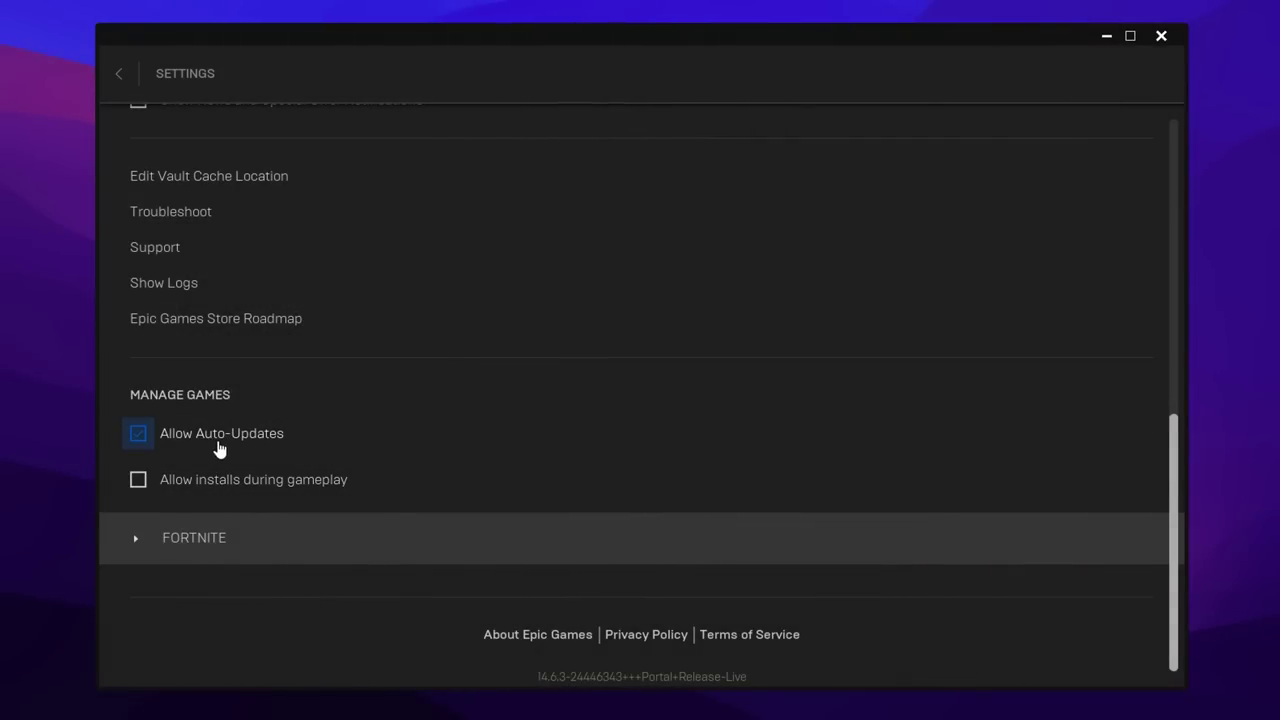
# Step: Expand the Fortnite entry under Manage Games and examine its additional command line arguments
pyautogui.click(233, 549)
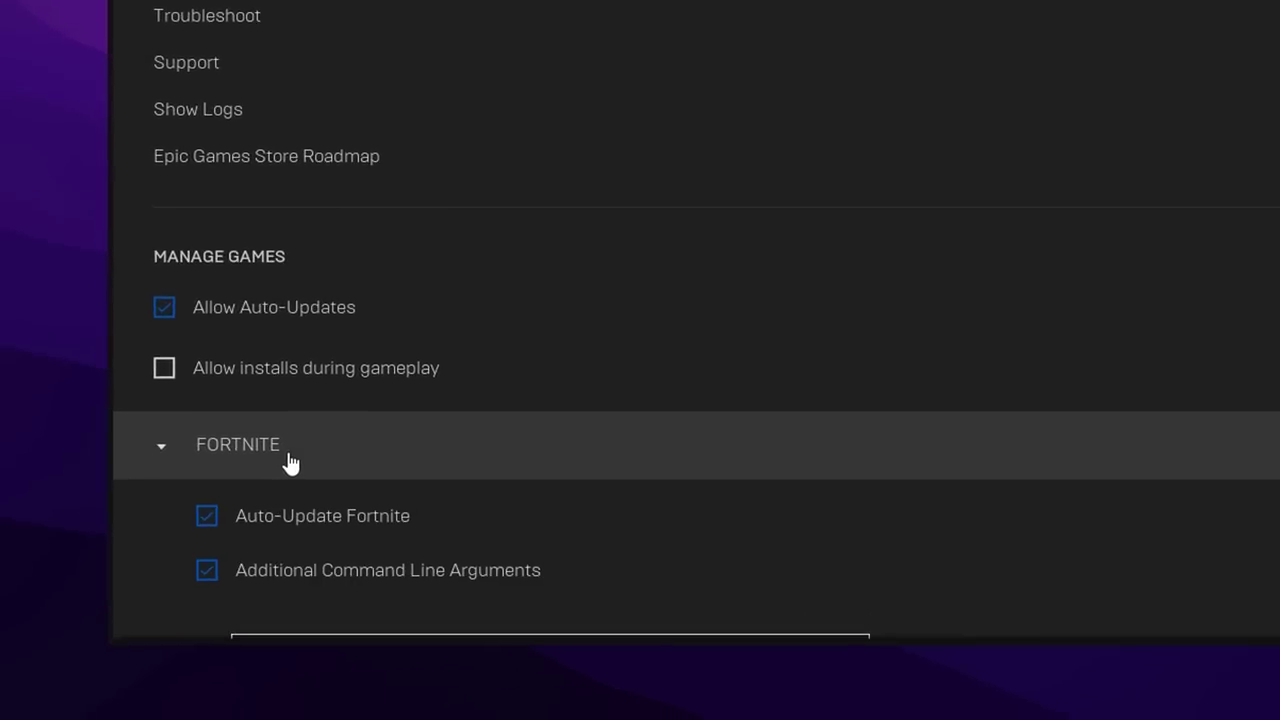
pyautogui.scroll(-3, 757, 314)
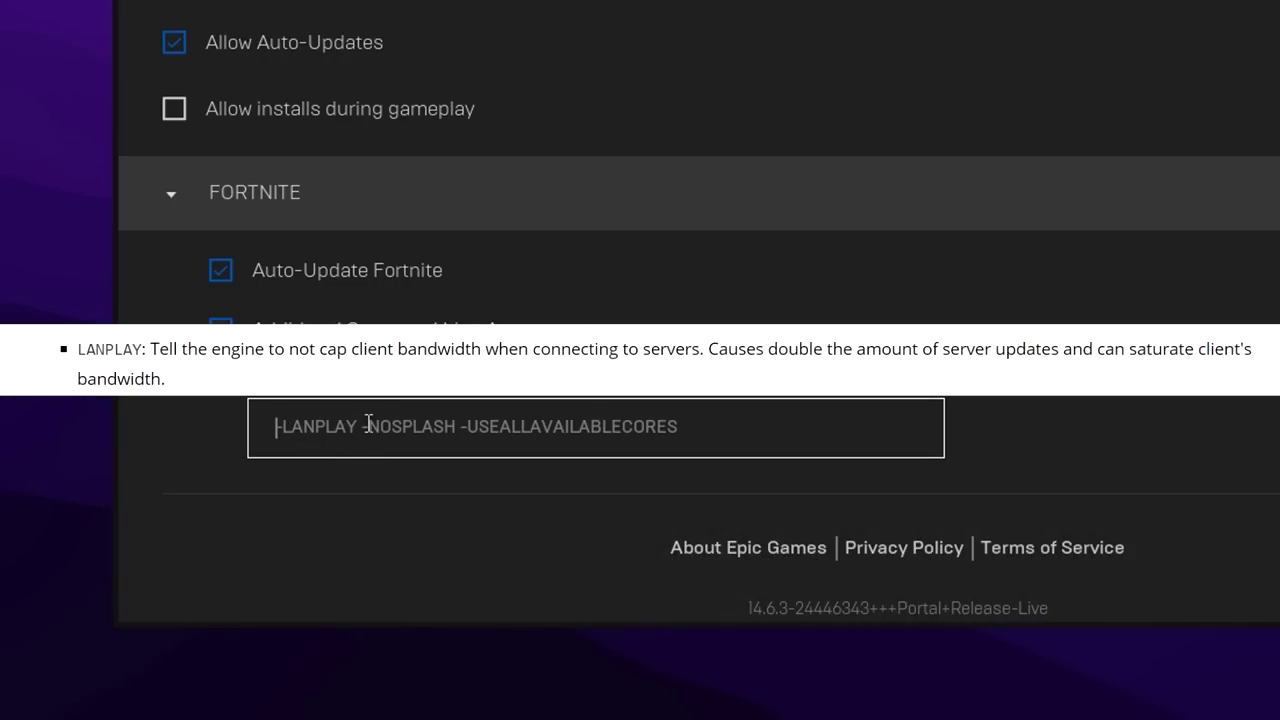
pyautogui.click(456, 426)
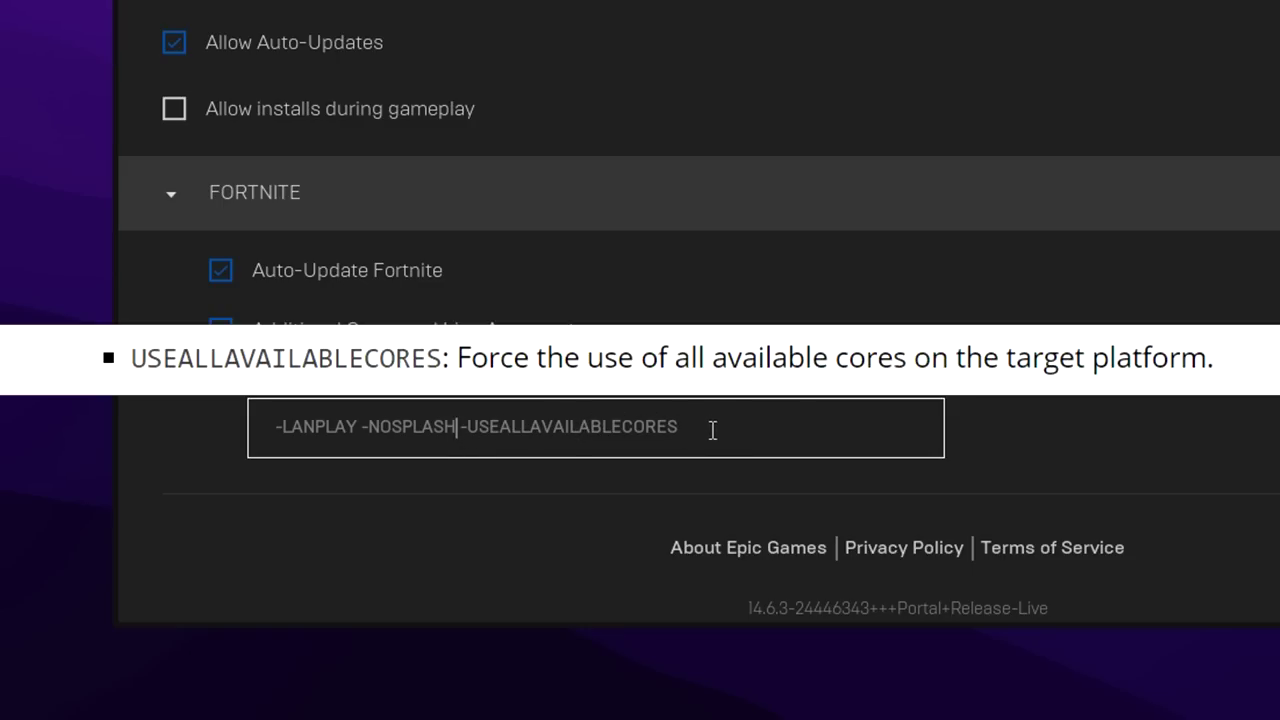
# Step: Leave the launcher settings and close the Epic Games Launcher window
pyautogui.scroll(15, 700, 294)
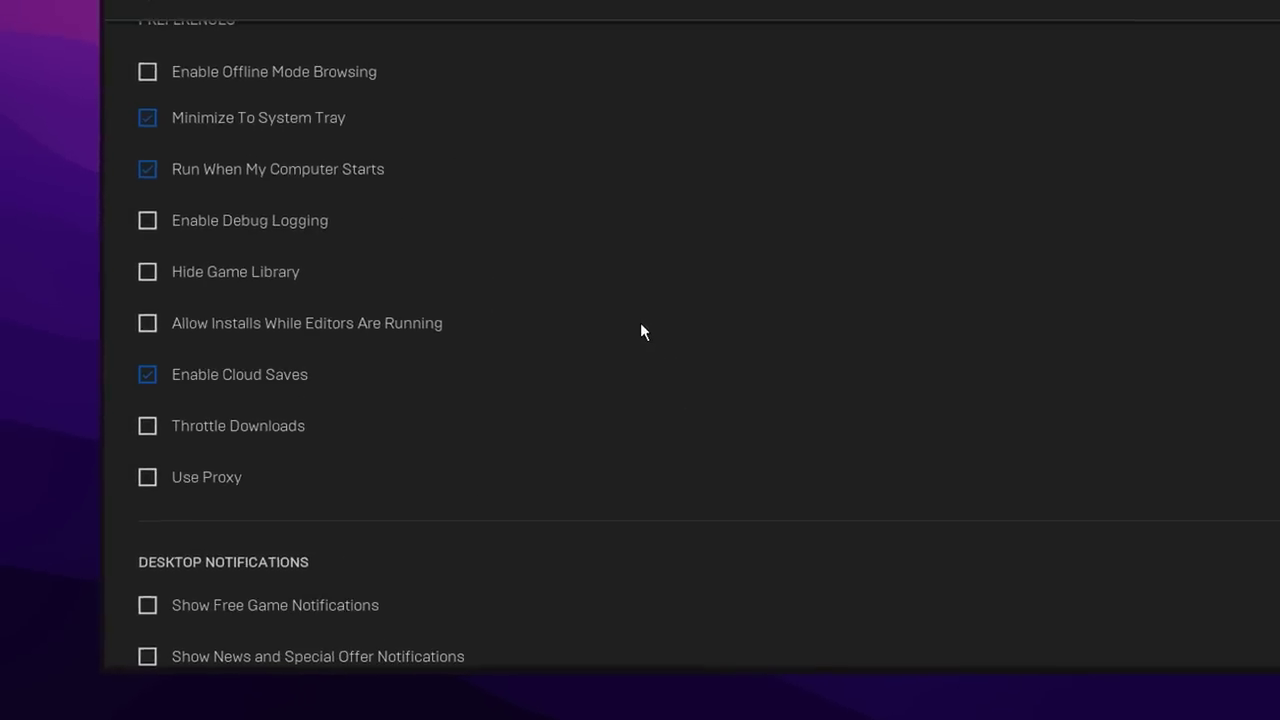
pyautogui.click(120, 53)
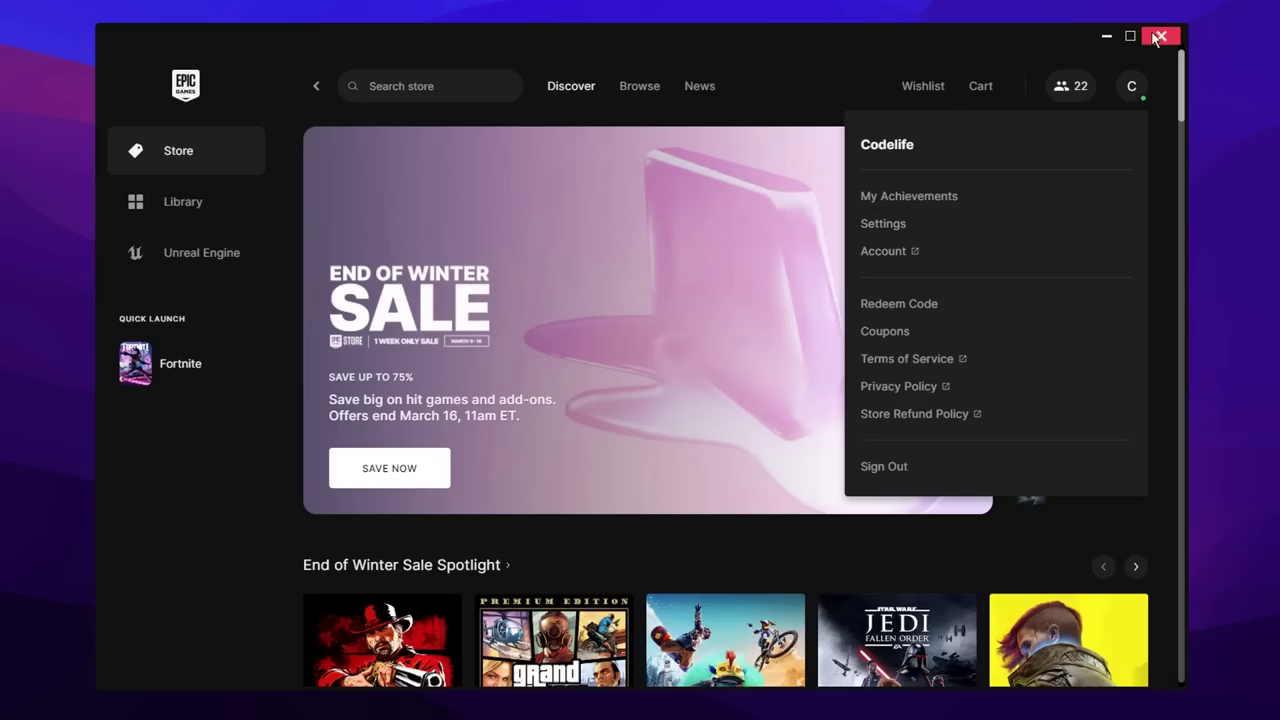
pyautogui.click(1190, 17)
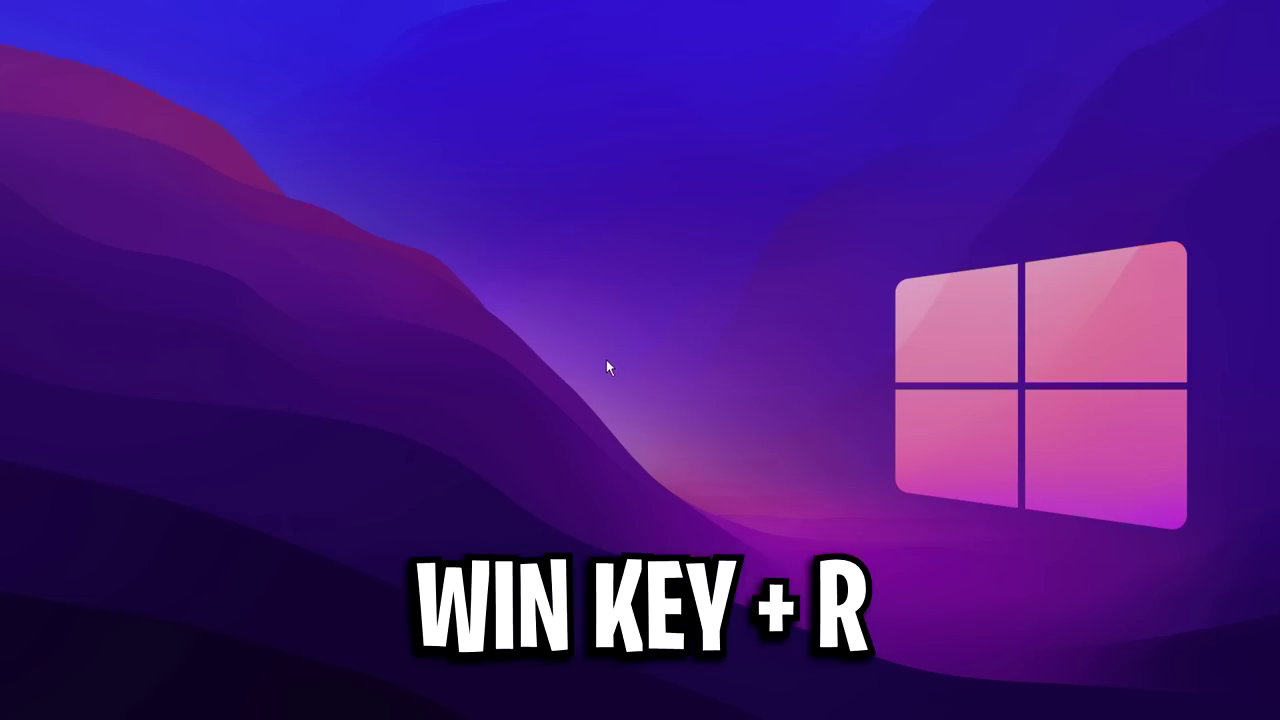
# Step: Open the local application data folder by running %localappdata%
pyautogui.press('super+r')
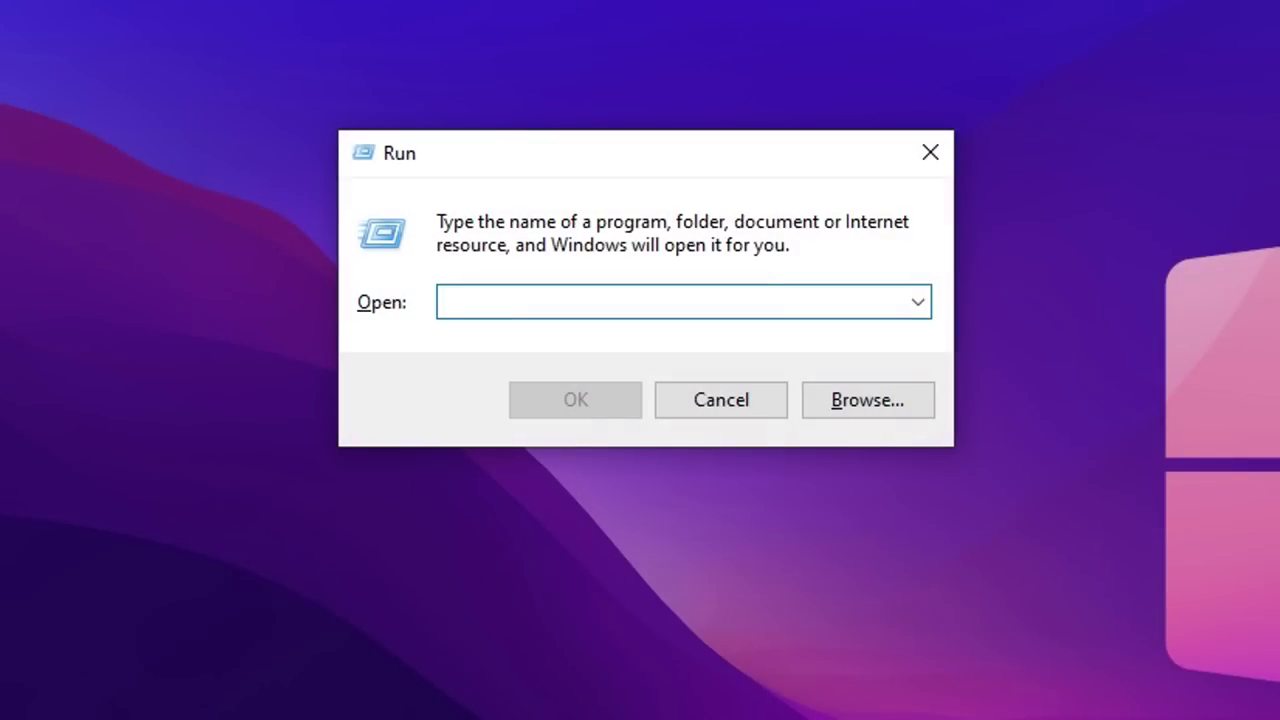
pyautogui.write('%')
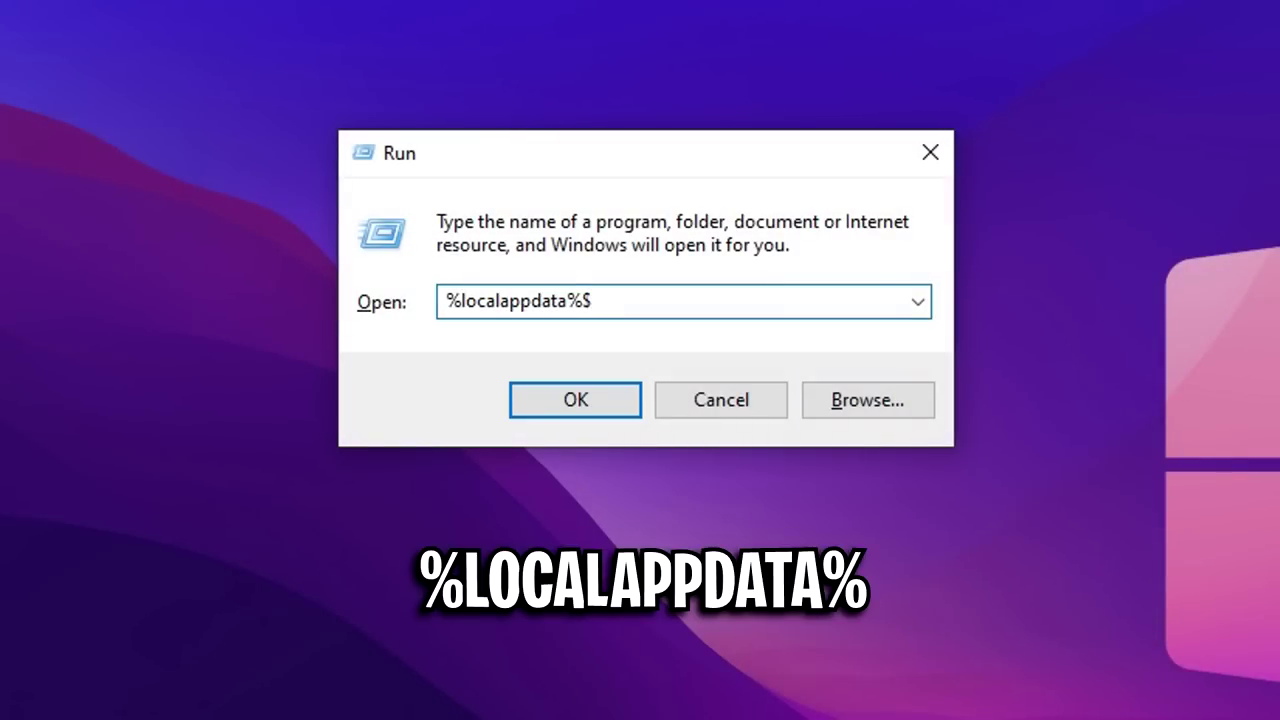
pyautogui.write('localappdata%')
pyautogui.click(556, 399)
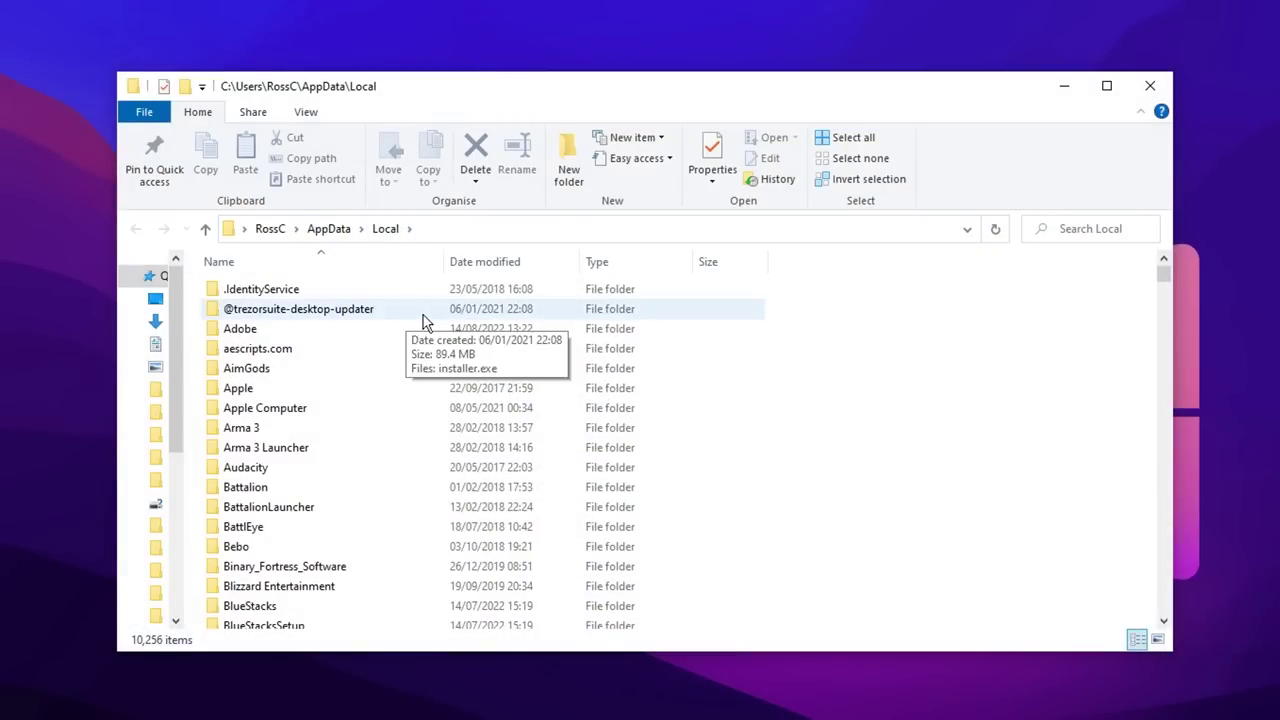
# Step: Find the EpicGamesLauncher folder and open its Saved\Config\Windows subfolder
pyautogui.write('epicgamesl')
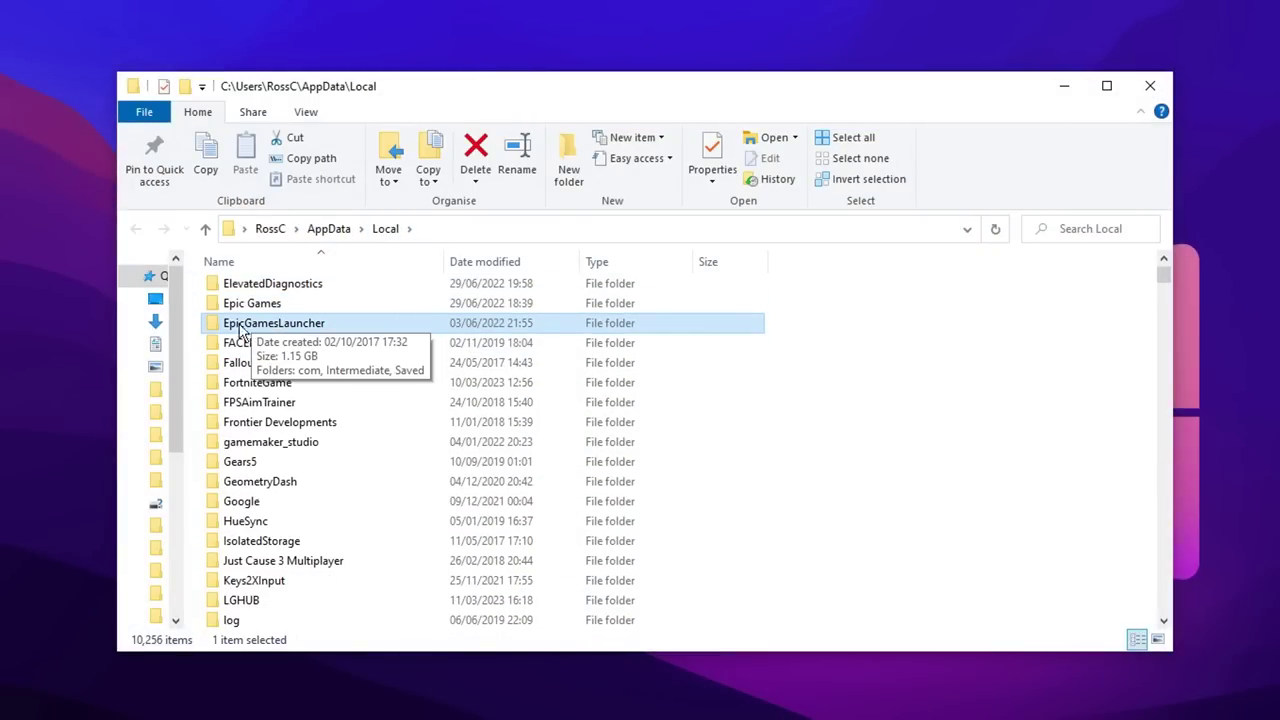
pyautogui.doubleClick(290, 328)
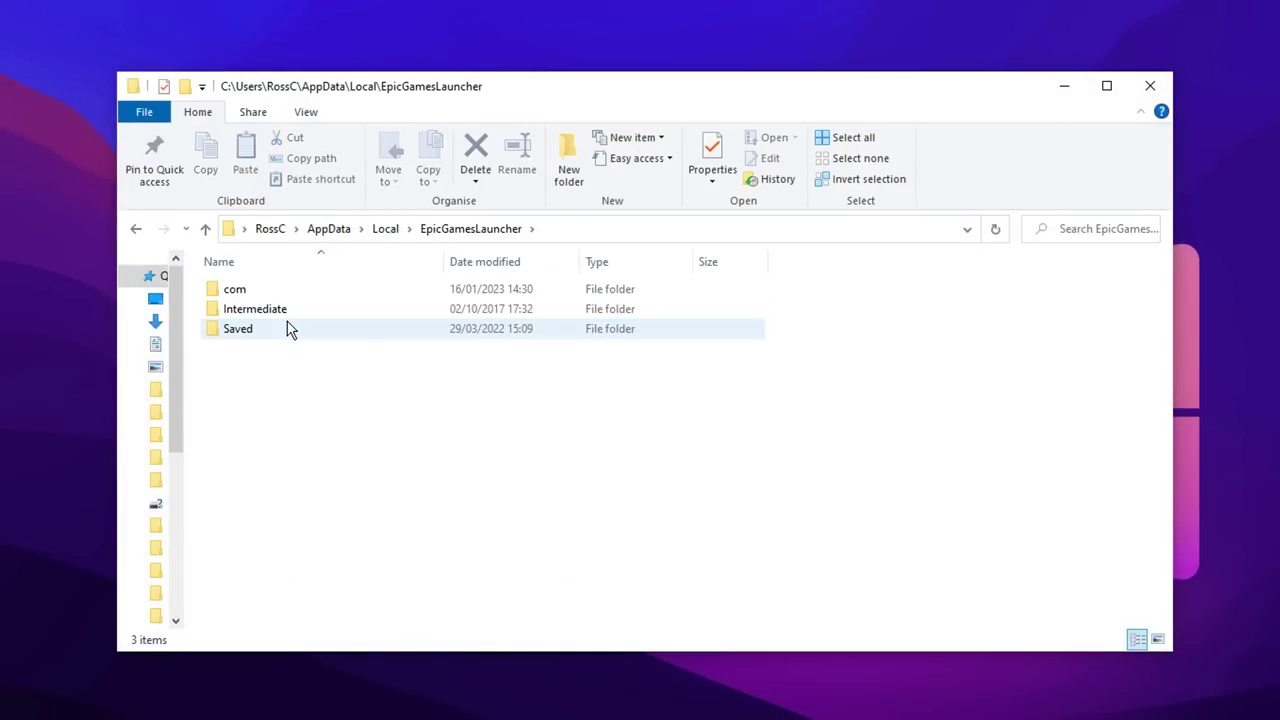
pyautogui.doubleClick(303, 331)
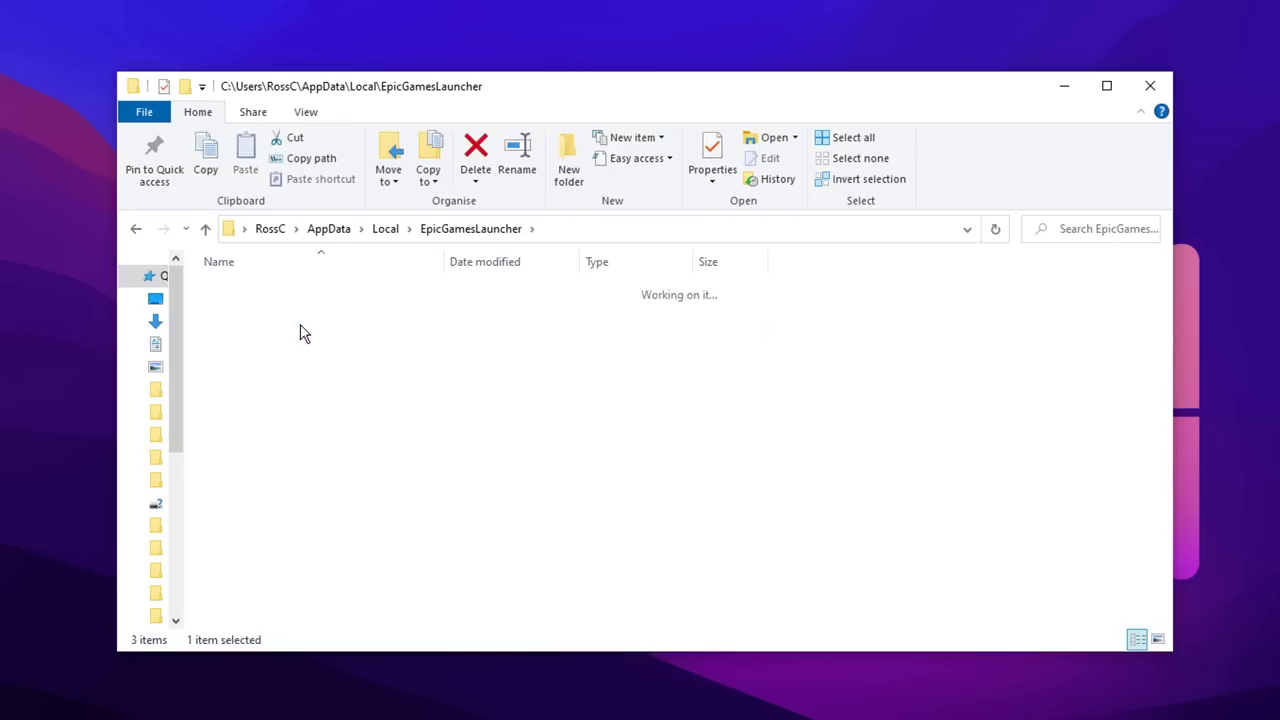
pyautogui.doubleClick(317, 291)
pyautogui.doubleClick(250, 309)
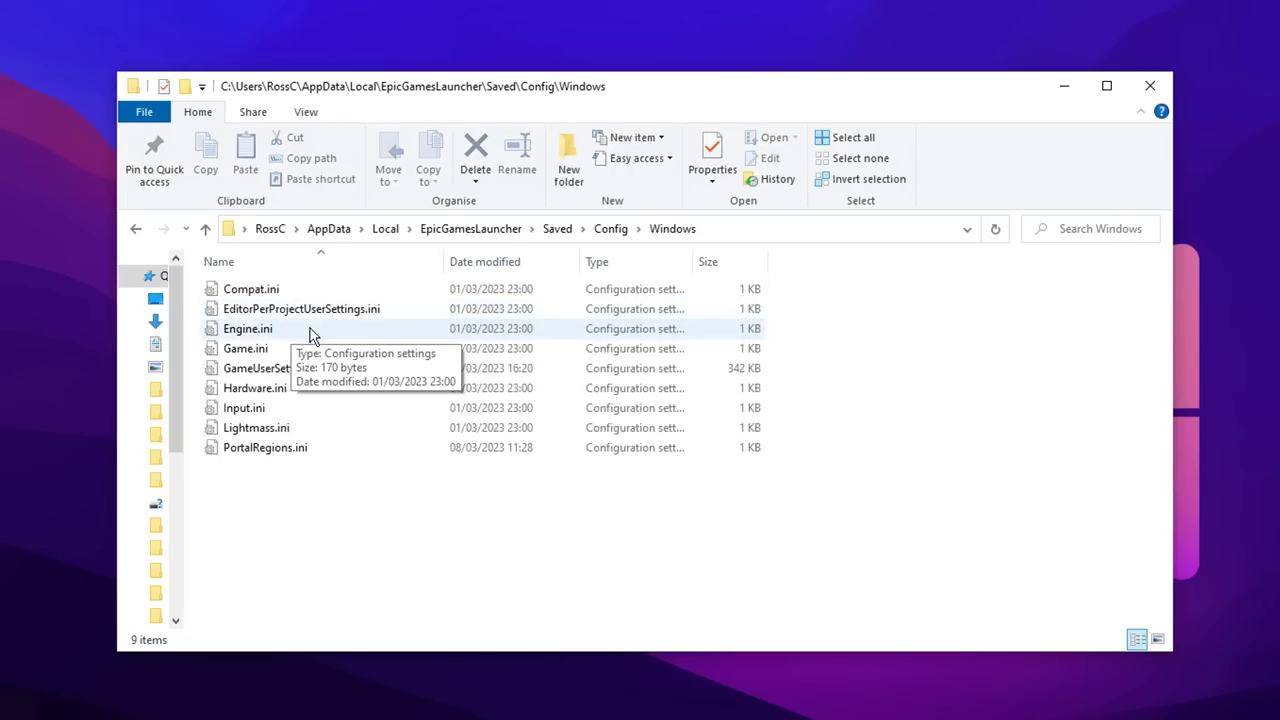
# Step: Replace the contents of Engine.ini with [HTTP] general, connection, receive and send timeouts of 10, plus [Portal.BuildPatch] ChunkDownloads=3, ChunkRetries=20 and RetryTime=0.5
pyautogui.click(310, 337)
pyautogui.rightClick(310, 337)
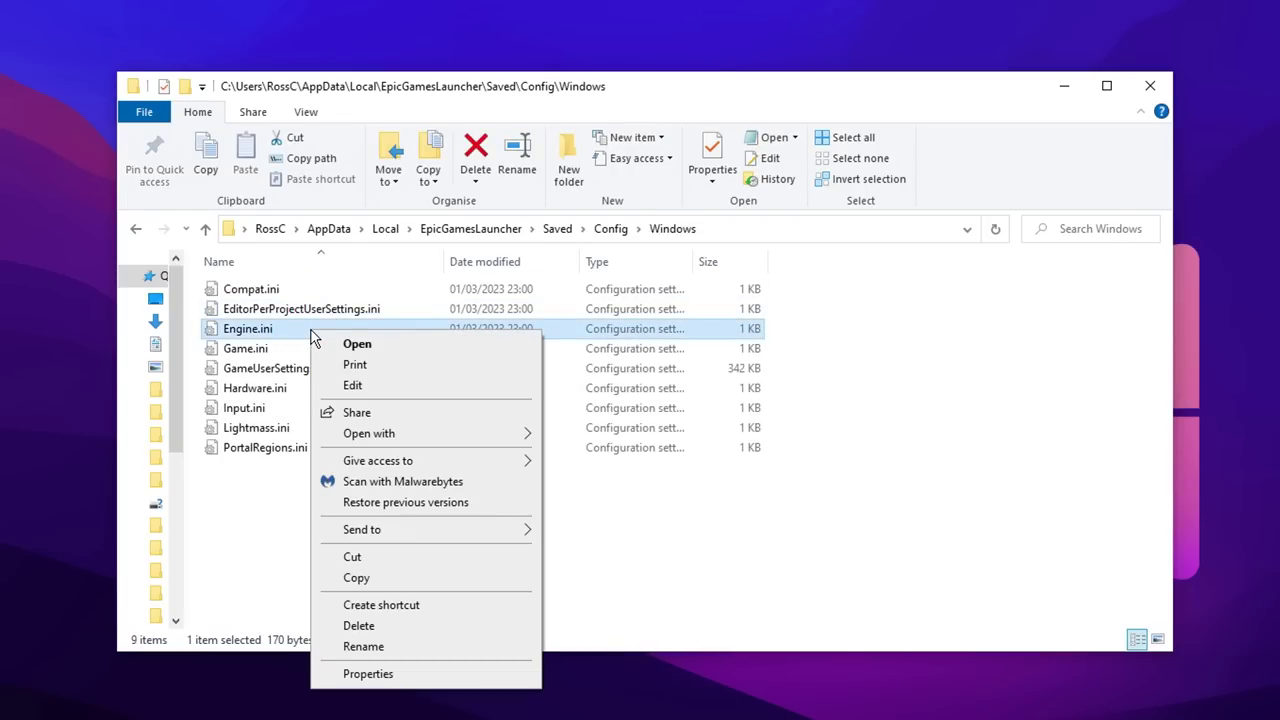
pyautogui.click(383, 388)
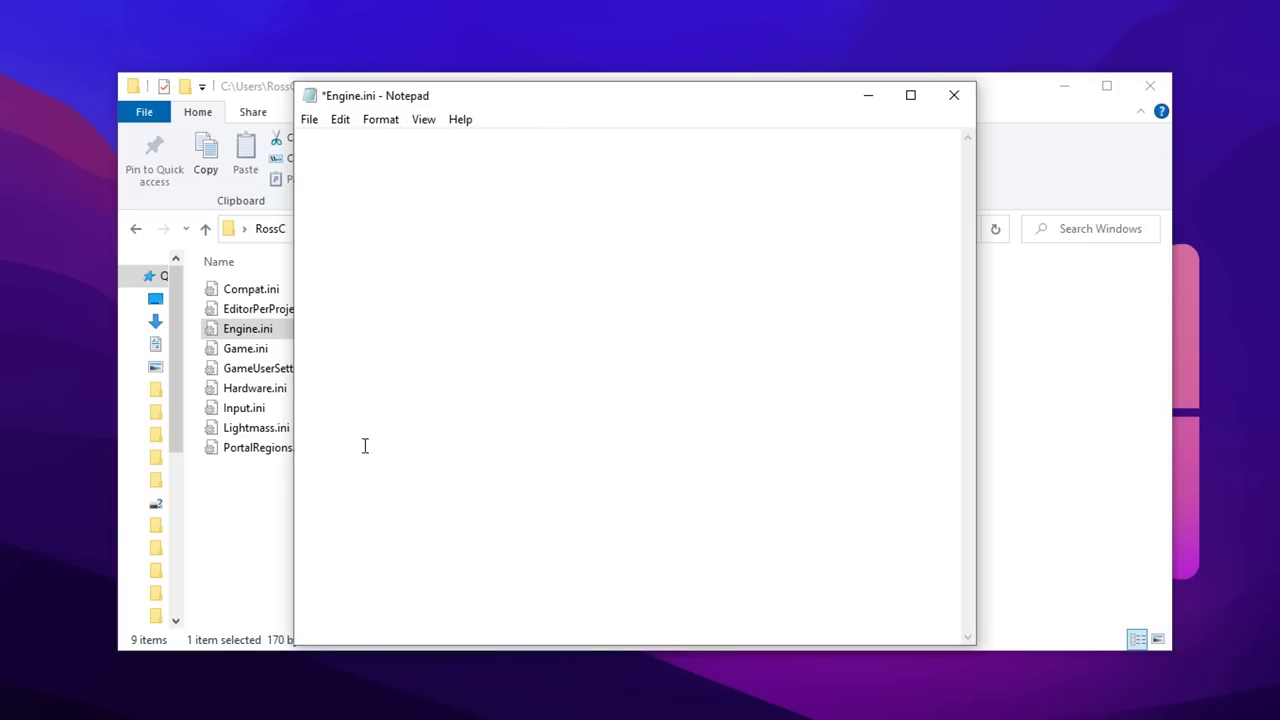
pyautogui.write('[HTTP] HttpTimeout=10 HttpConnectionTimeout=10 HttpReceiveTimeout=10 HttpSendTimeout=10  [Portal.BuildPatch] ChunkDownloads=3 ChunkRetries=20 RetryTime=0.5')
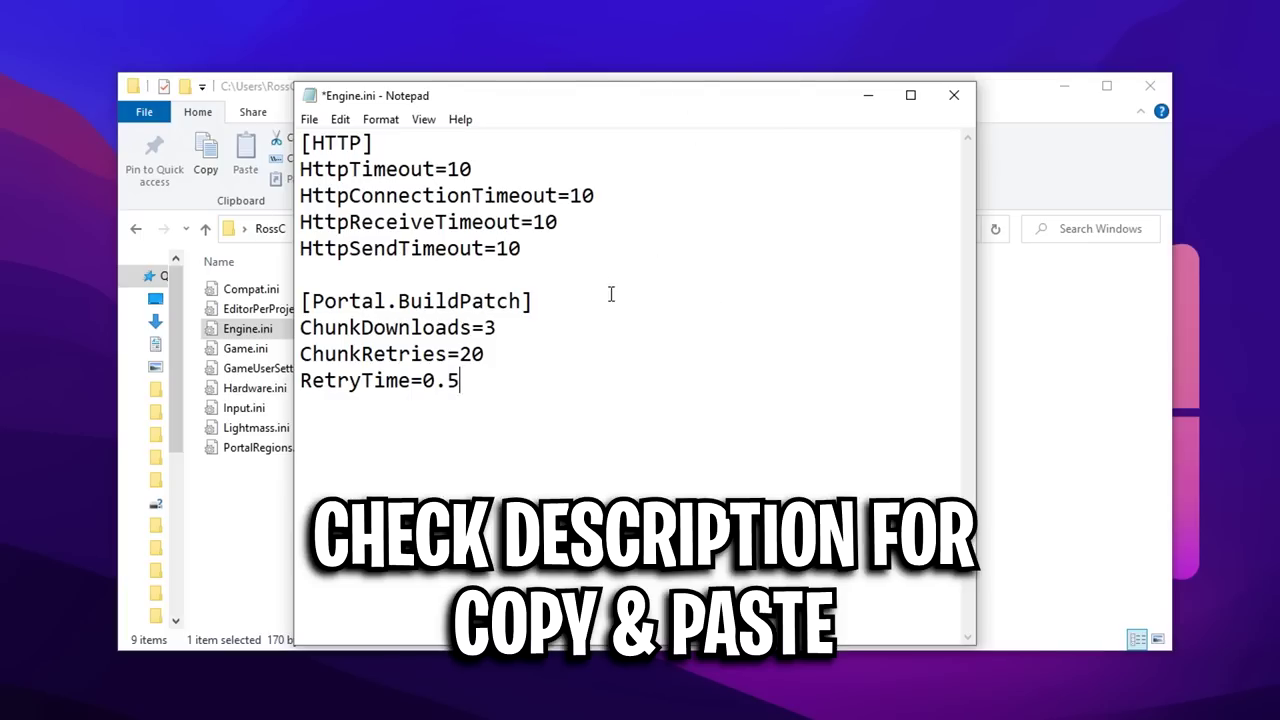
# Step: Save the edited Engine.ini file and close it
pyautogui.hotkey('ctrl', 'a')
pyautogui.click(614, 423)
pyautogui.click(310, 119)
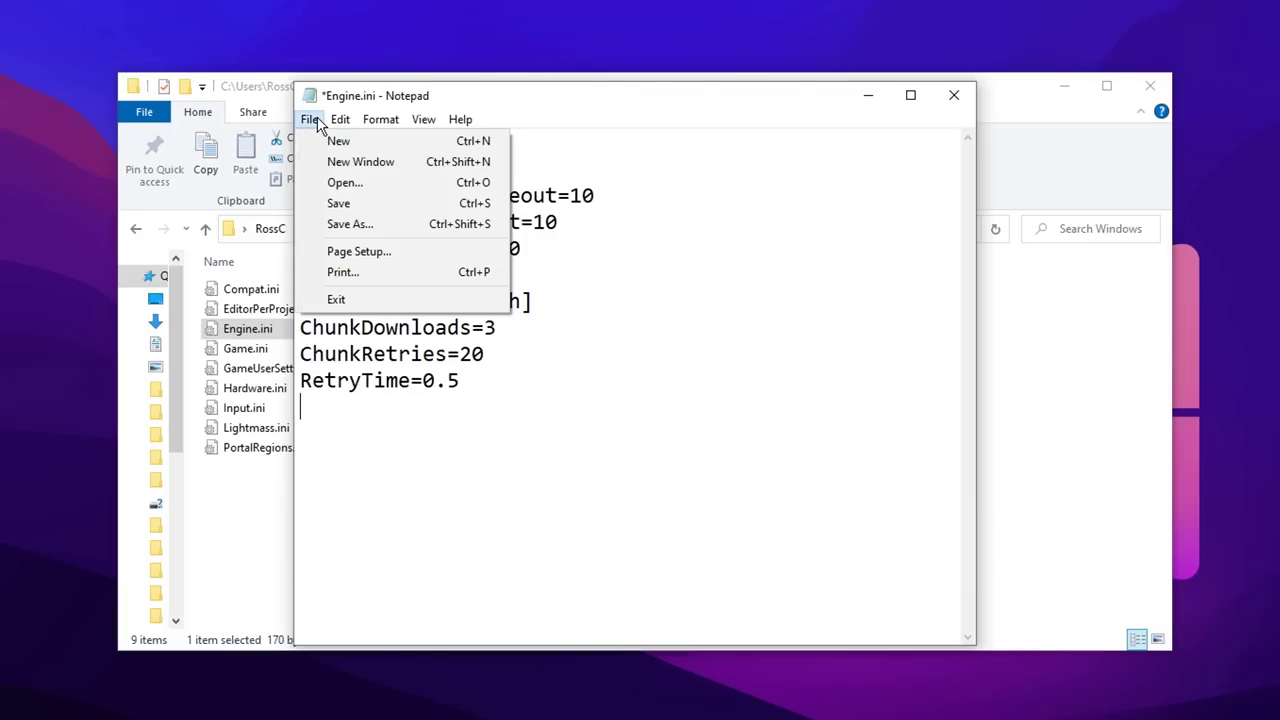
pyautogui.click(363, 203)
pyautogui.click(954, 96)
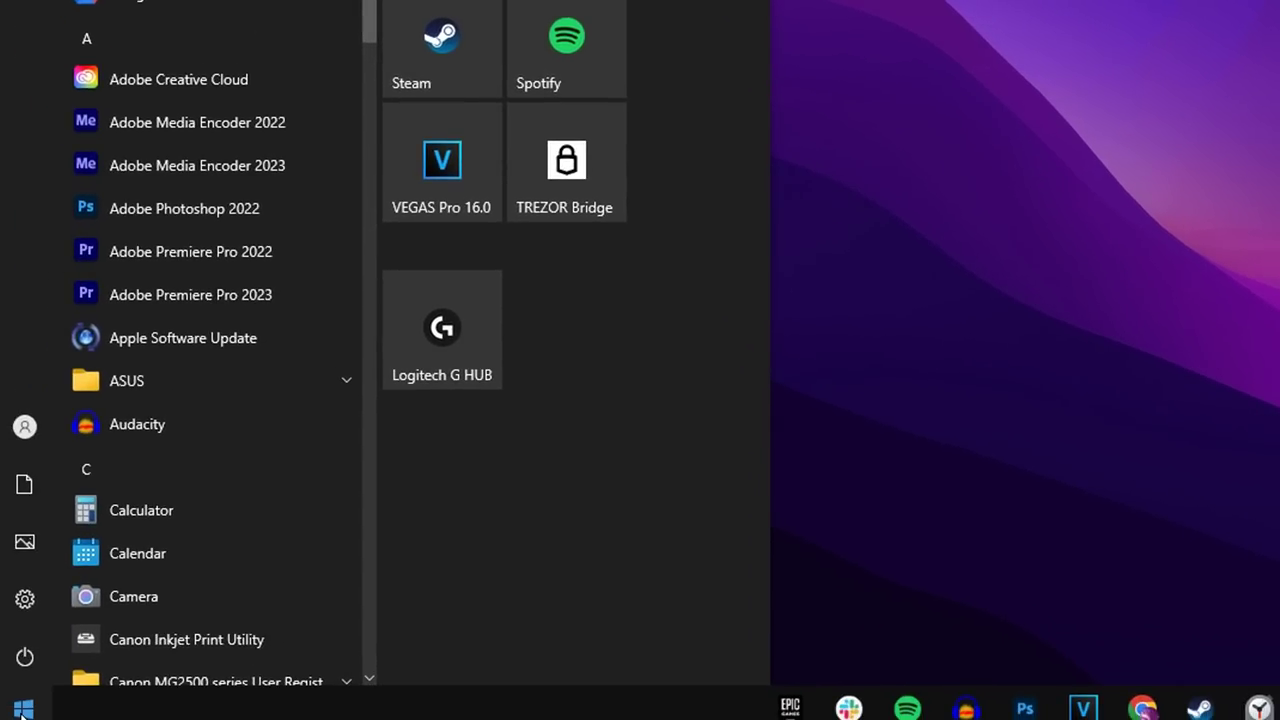
# Step: Search Windows for mouse, open the mouse settings and bring up the additional mouse options
pyautogui.write('mouse')
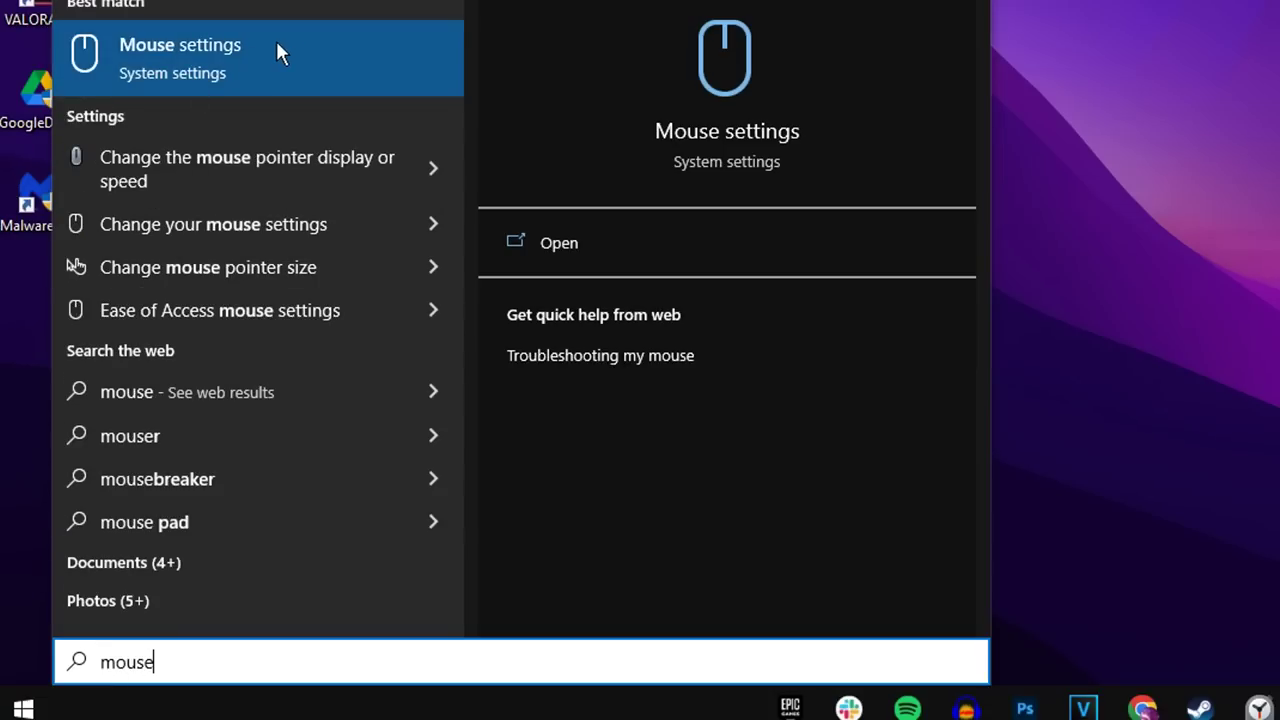
pyautogui.click(268, 50)
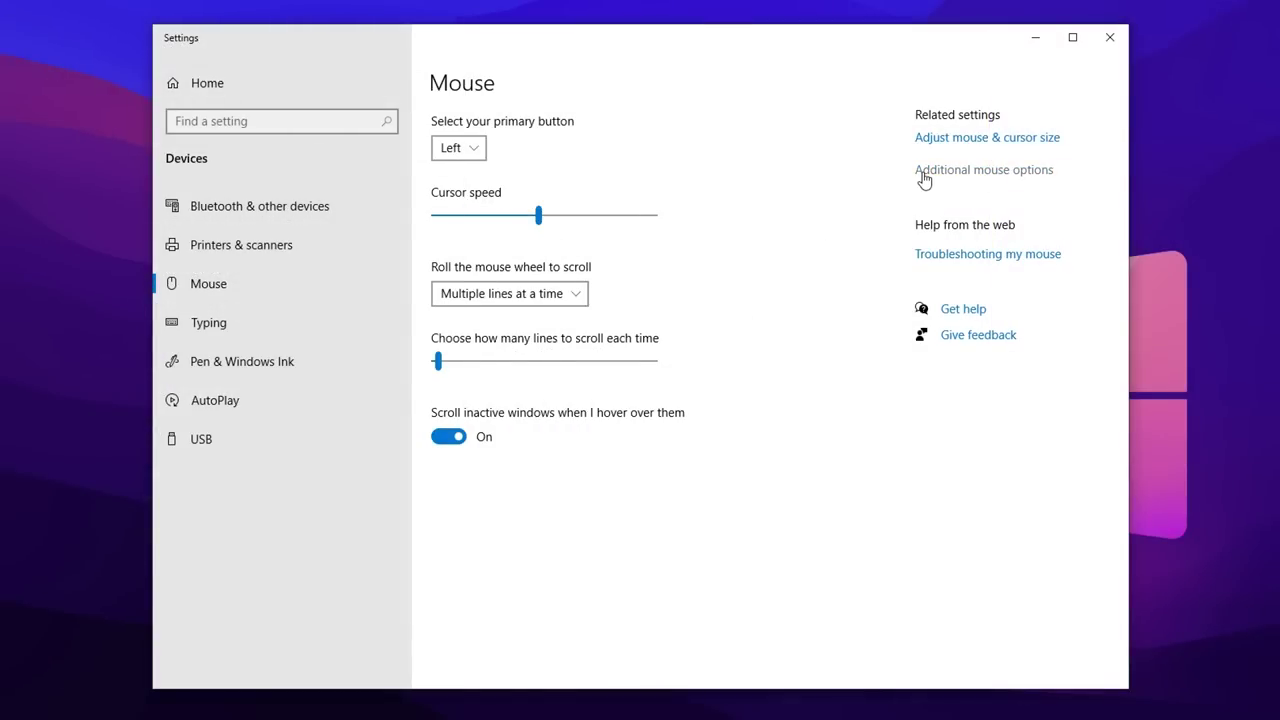
pyautogui.click(1010, 178)
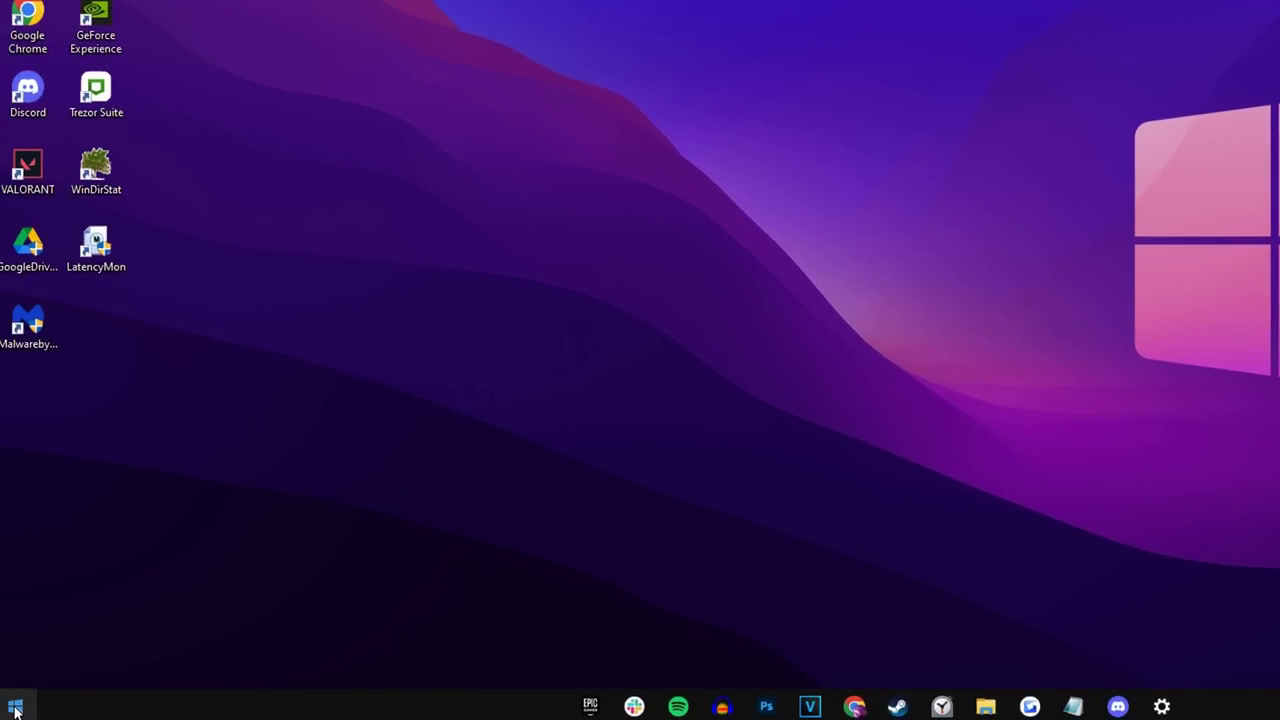
# Step: Open the Windows gaming settings and review the Xbox Game Bar and Game Mode pages
pyautogui.rightClick(16, 707)
pyautogui.click(108, 533)
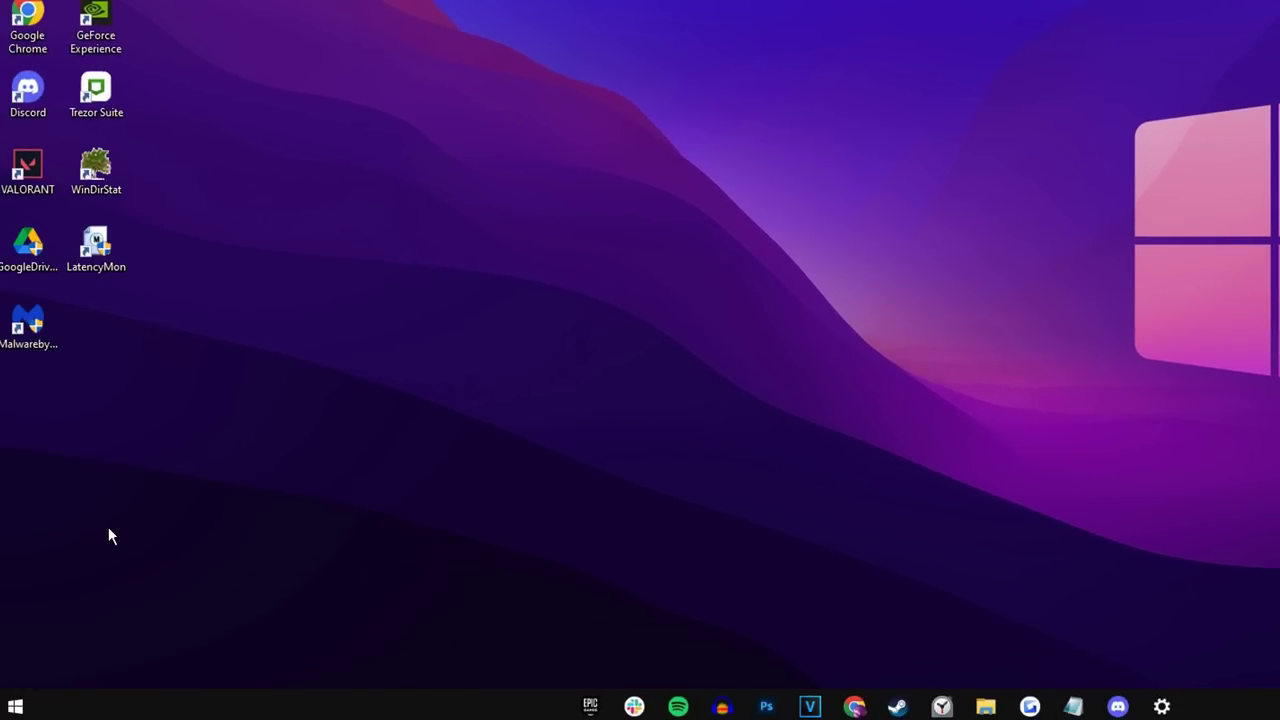
pyautogui.click(320, 484)
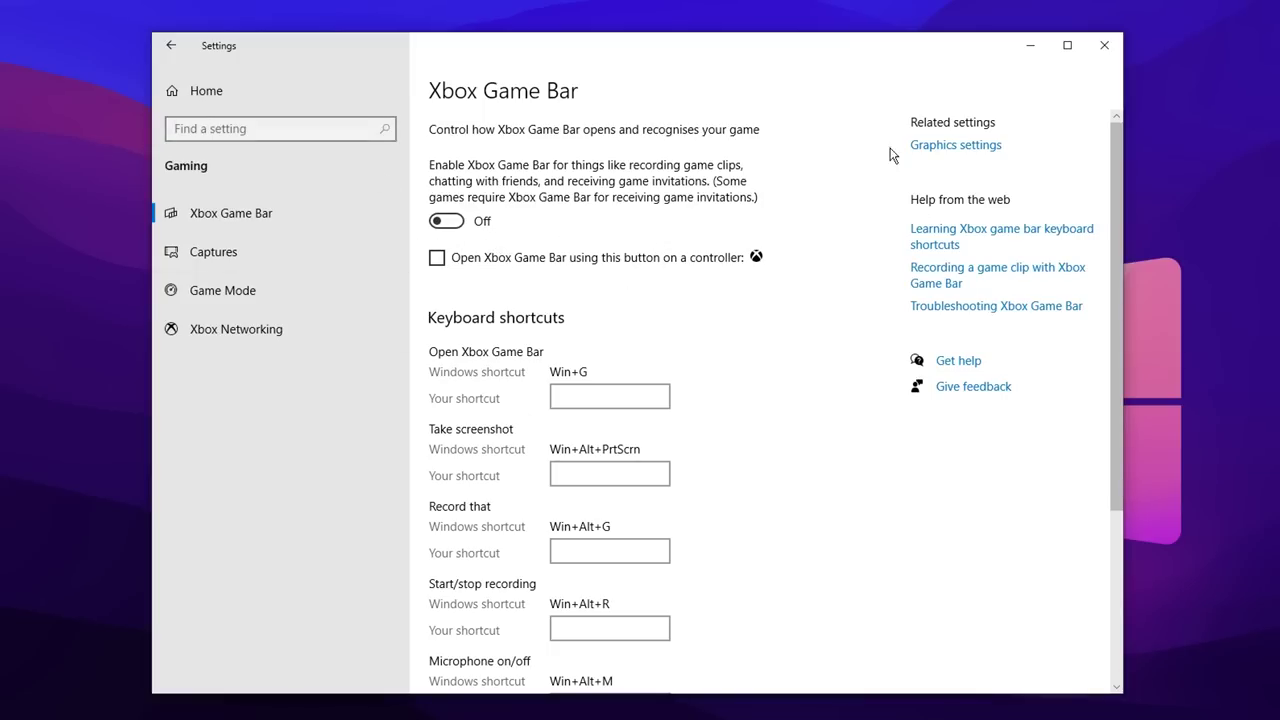
pyautogui.click(238, 297)
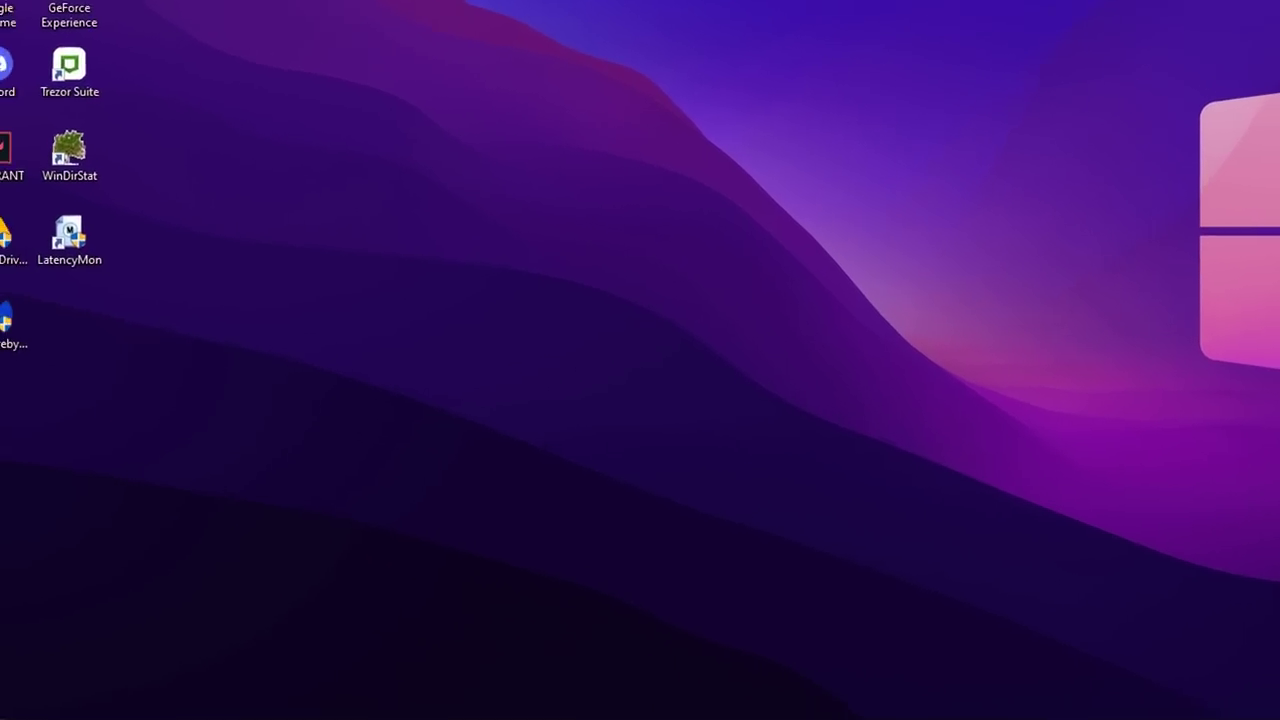
# Step: Find the Windows graphics settings and select FortniteClient-Win64-Shipping.exe in the graphics performance preferences
pyautogui.click(20, 706)
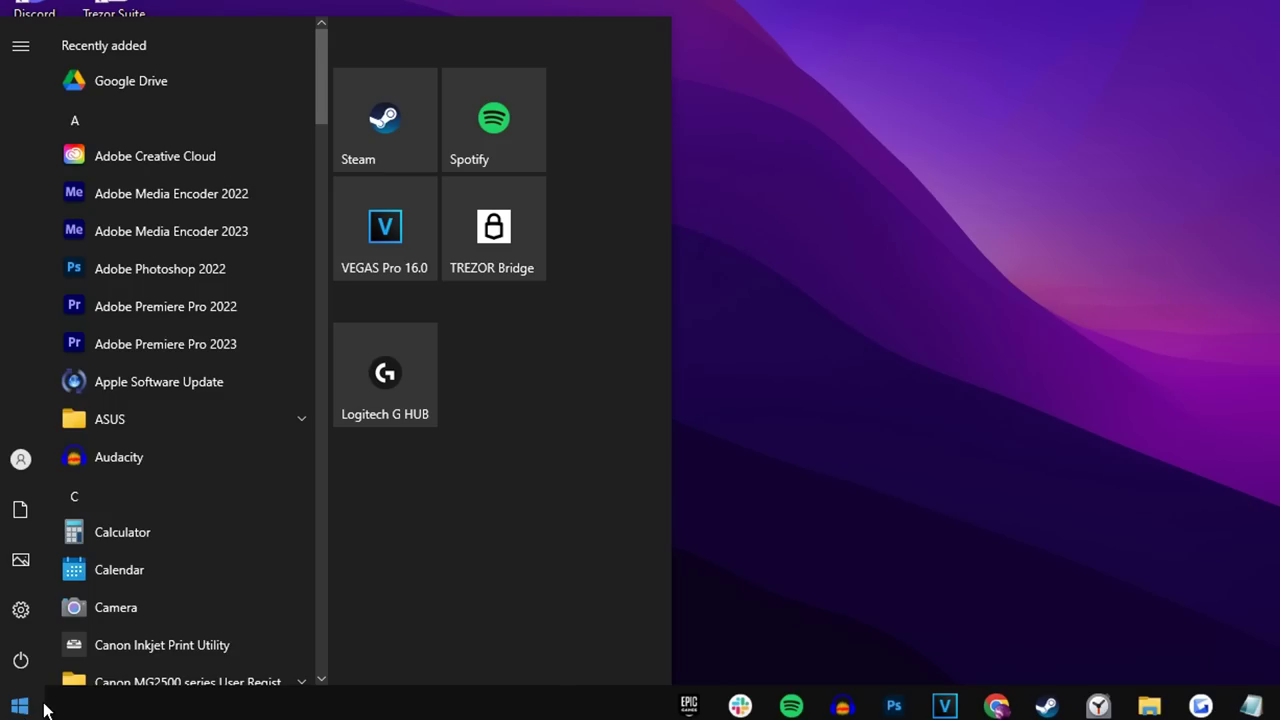
pyautogui.write('grap')
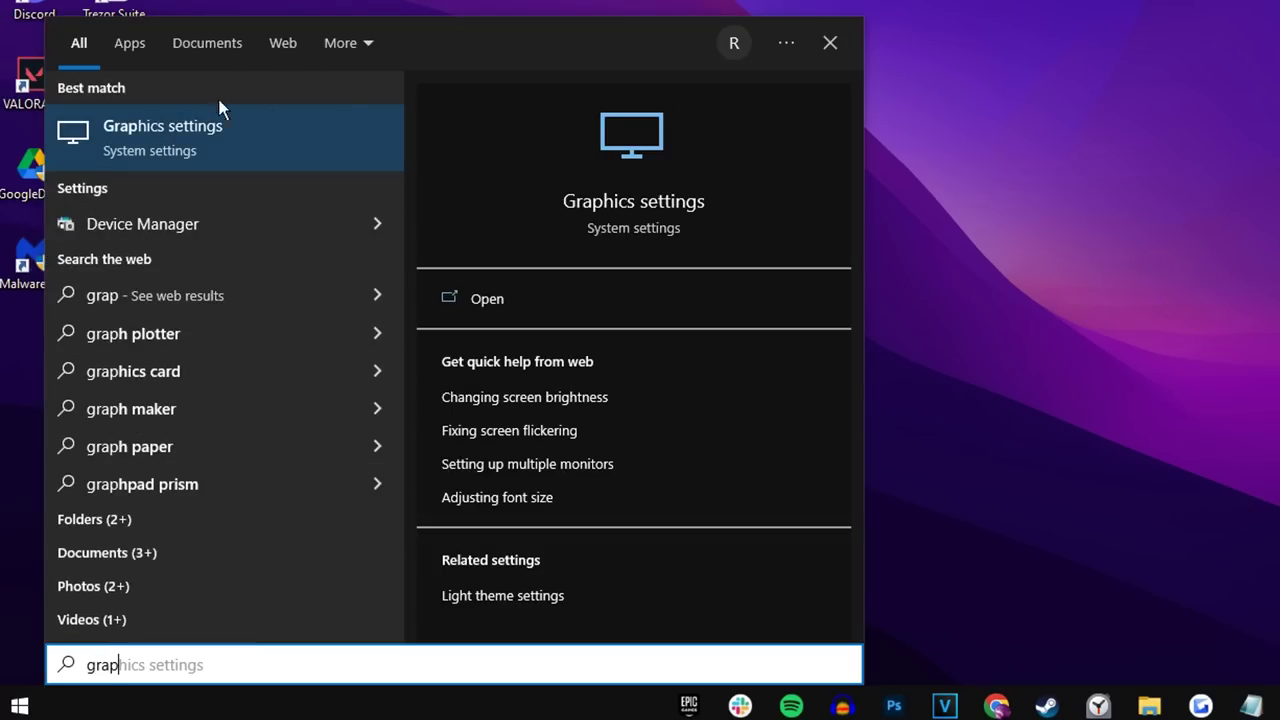
pyautogui.click(249, 129)
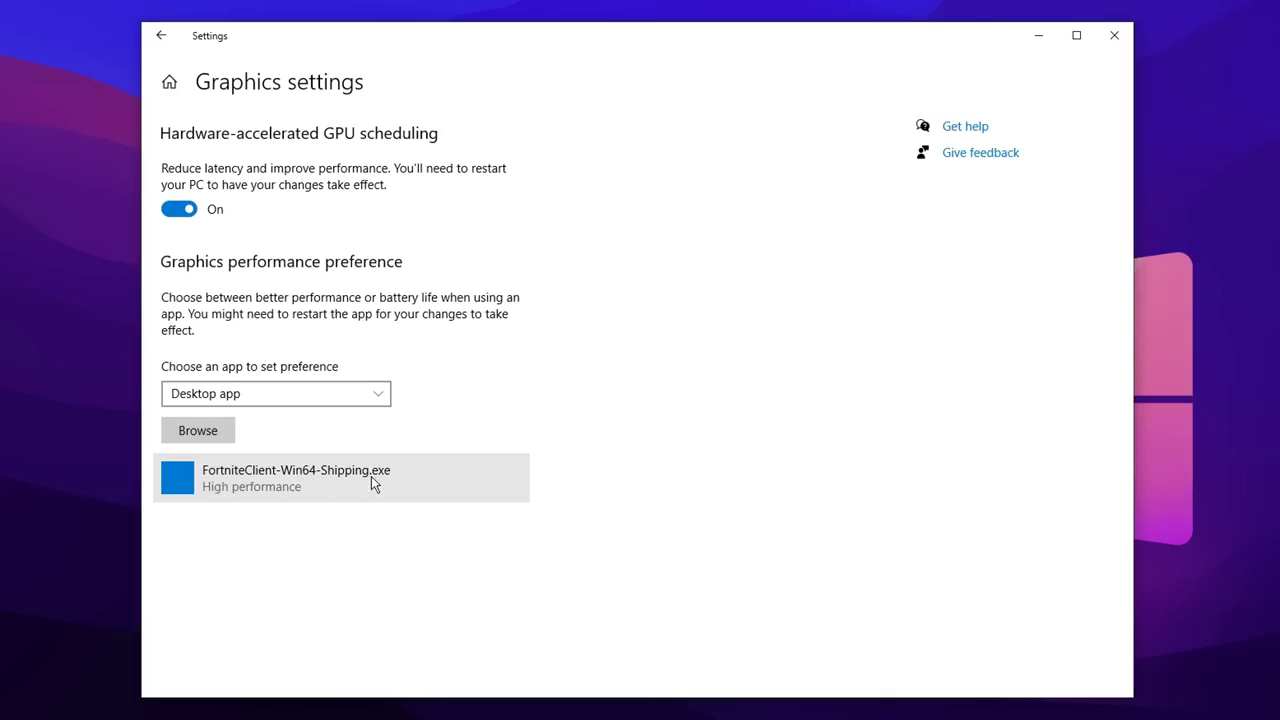
pyautogui.click(287, 477)
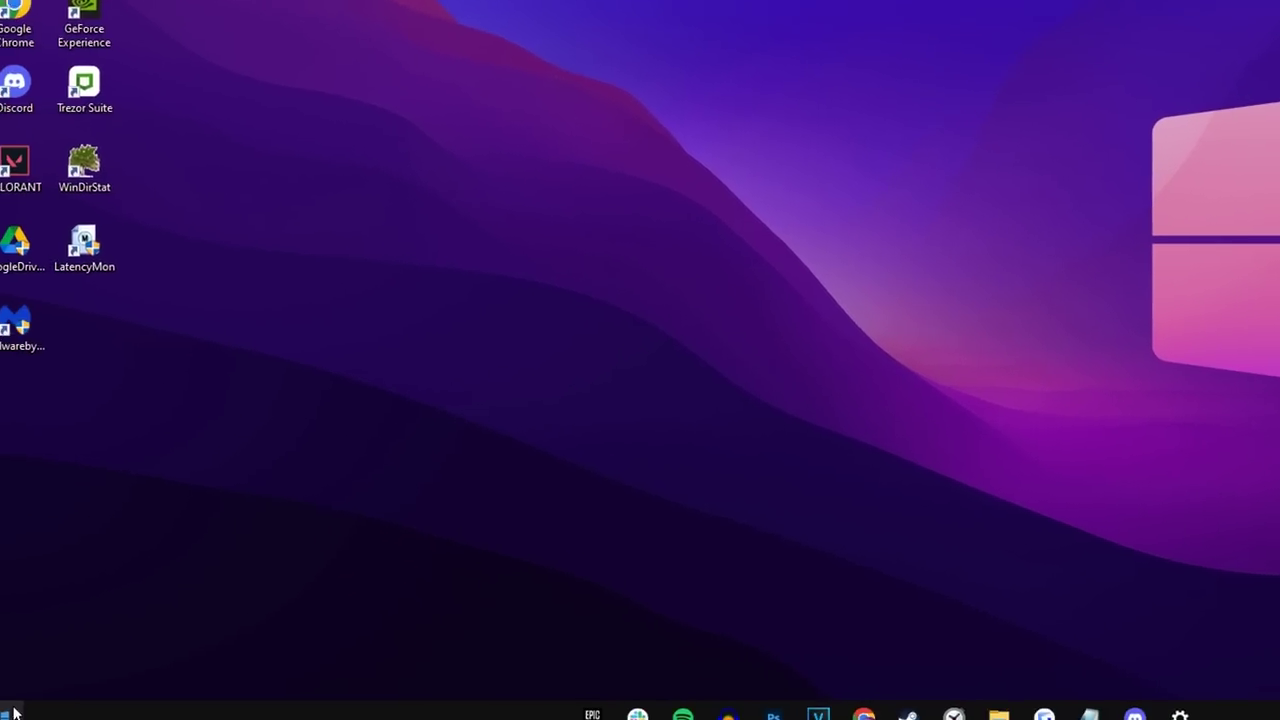
# Step: Find the background apps settings and review the main switch and the full list of app permissions
pyautogui.click(16, 706)
pyautogui.write('backgr')
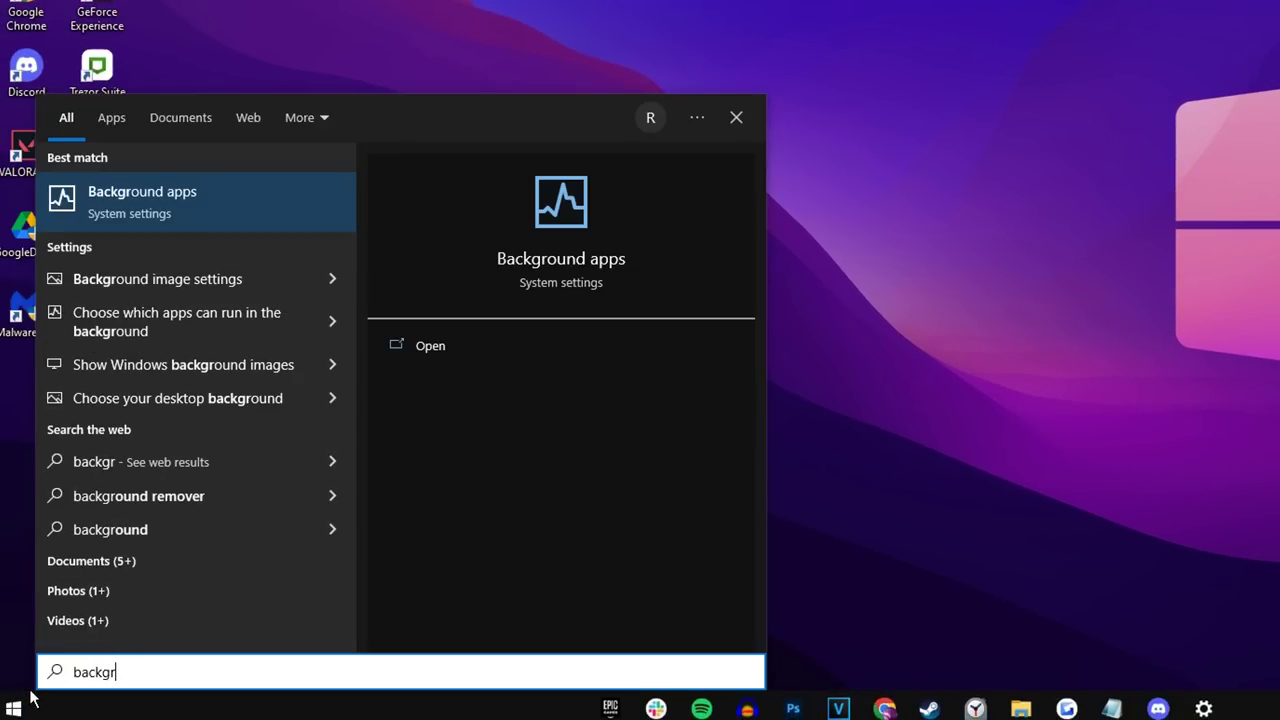
pyautogui.click(205, 199)
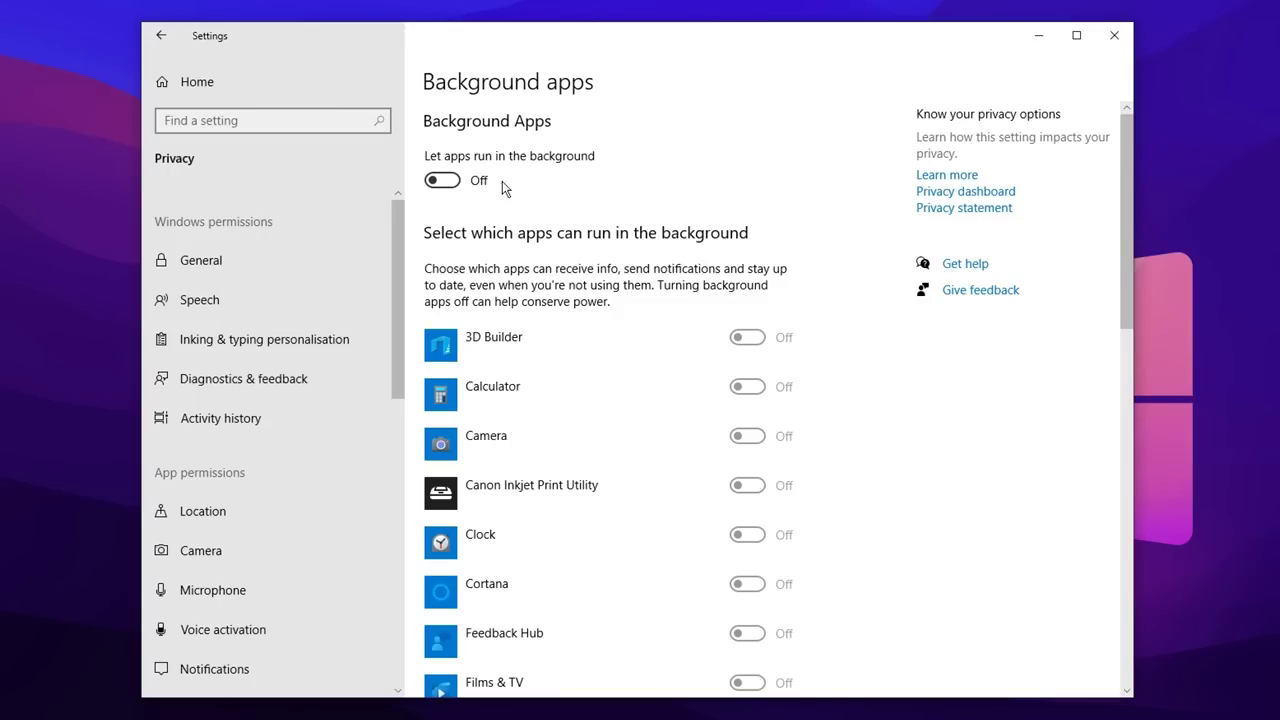
pyautogui.scroll(-8, 735, 320)
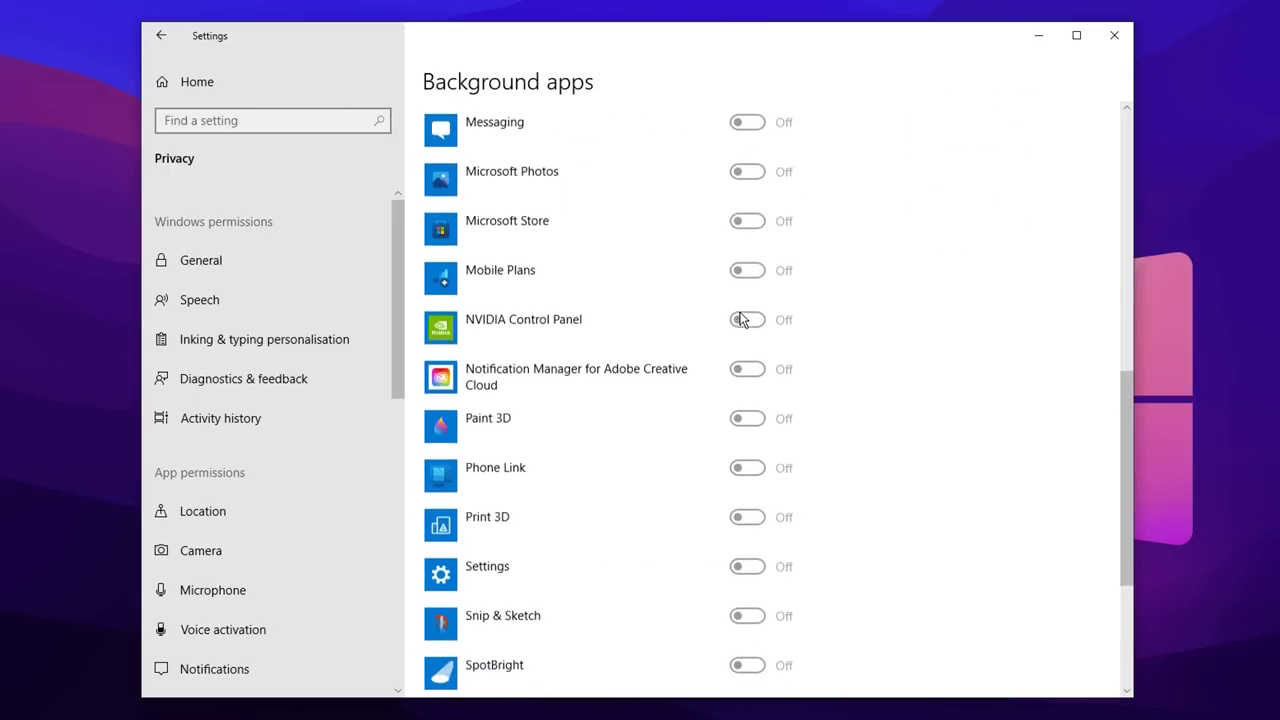
pyautogui.scroll(-3, 735, 328)
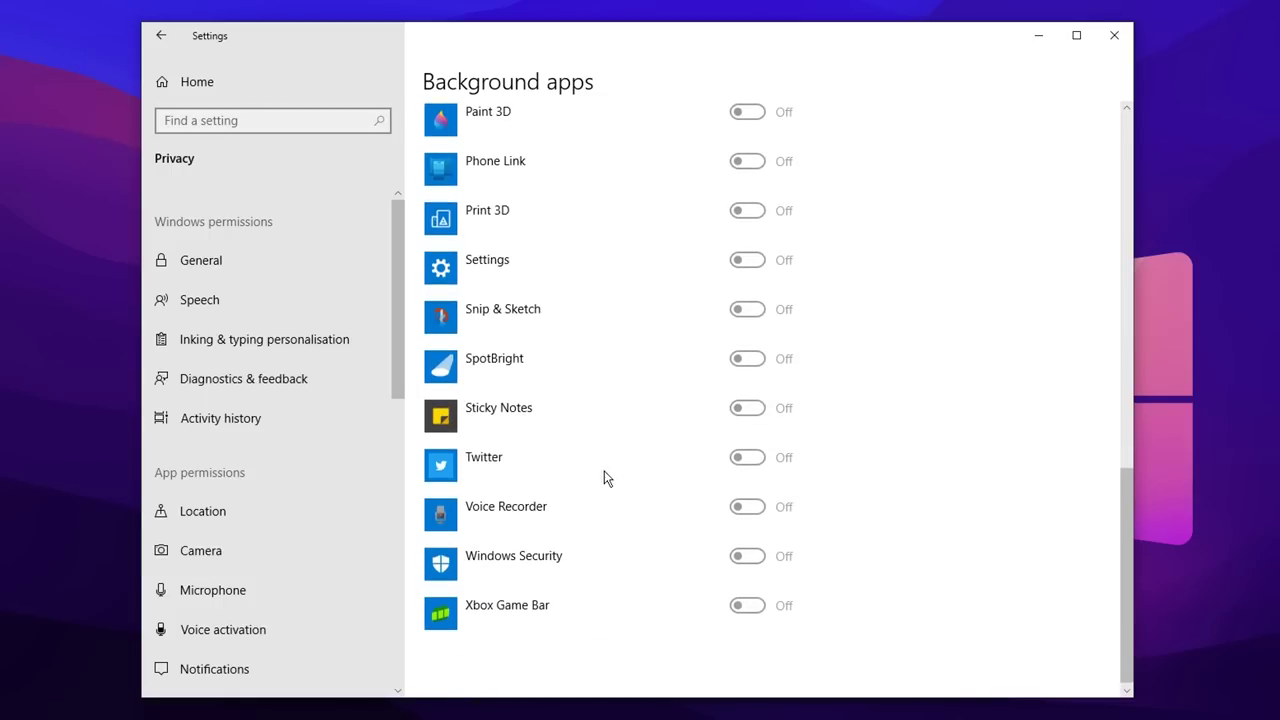
pyautogui.scroll(6, 600, 460)
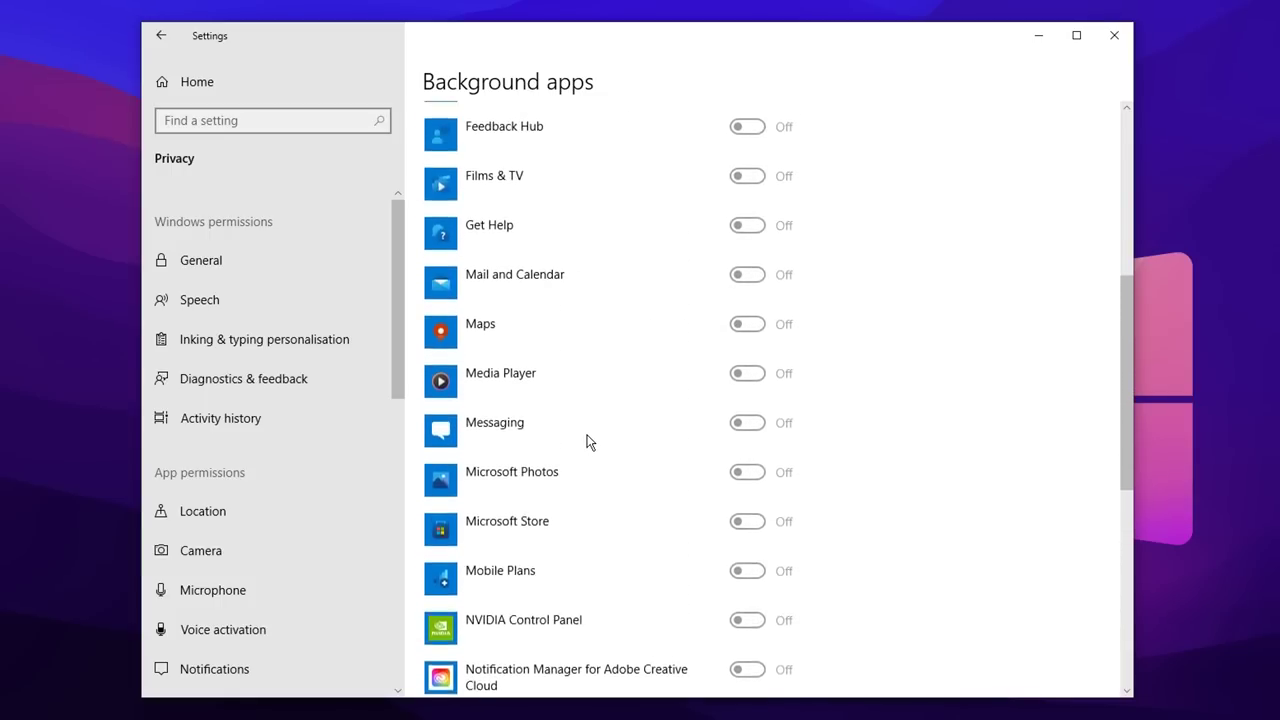
pyautogui.scroll(5, 588, 442)
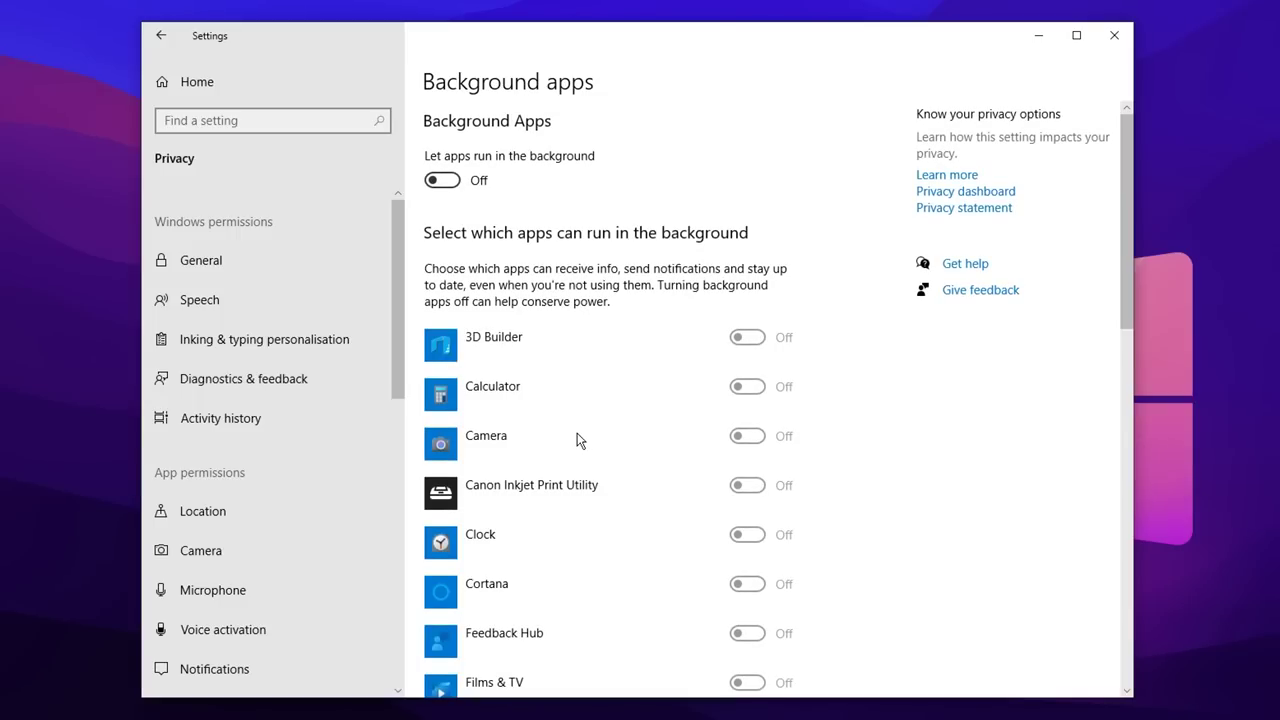
pyautogui.scroll(-12, 571, 440)
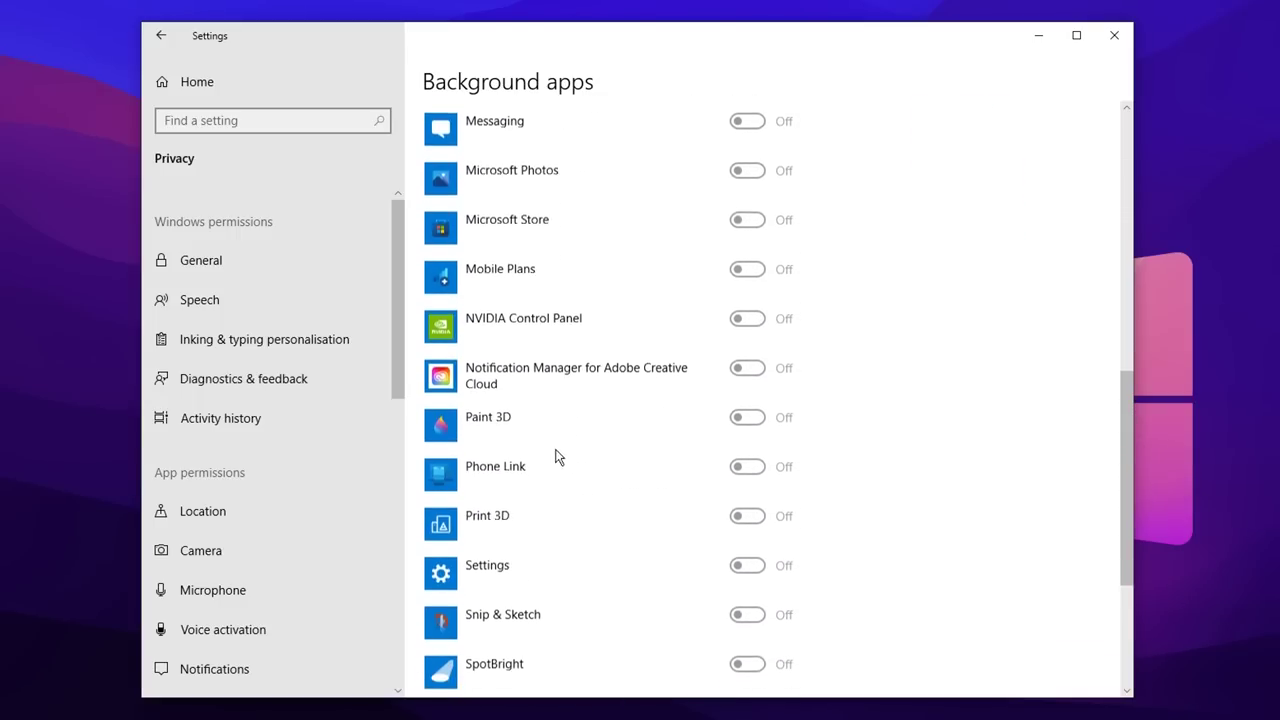
pyautogui.scroll(12, 519, 540)
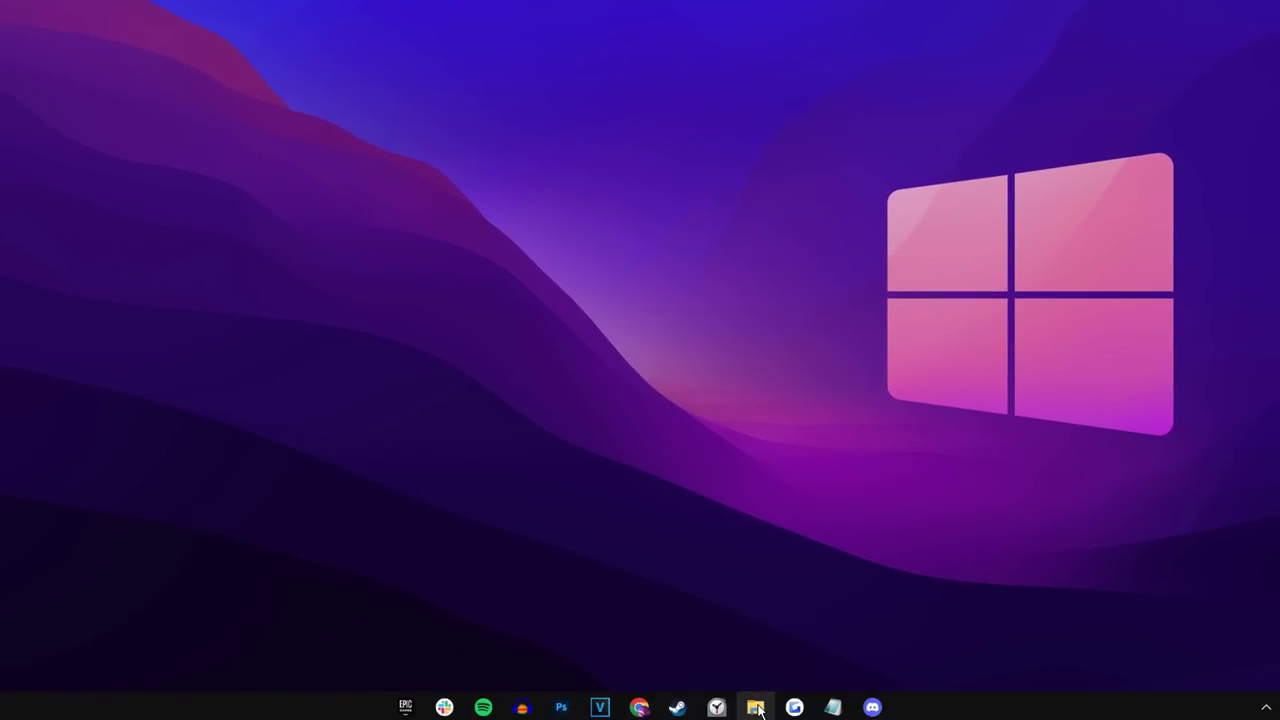
# Step: Browse to the folder C:\Fortnite\FortniteGame\Binaries\Win64 and locate the Fortnite executables
pyautogui.click(757, 708)
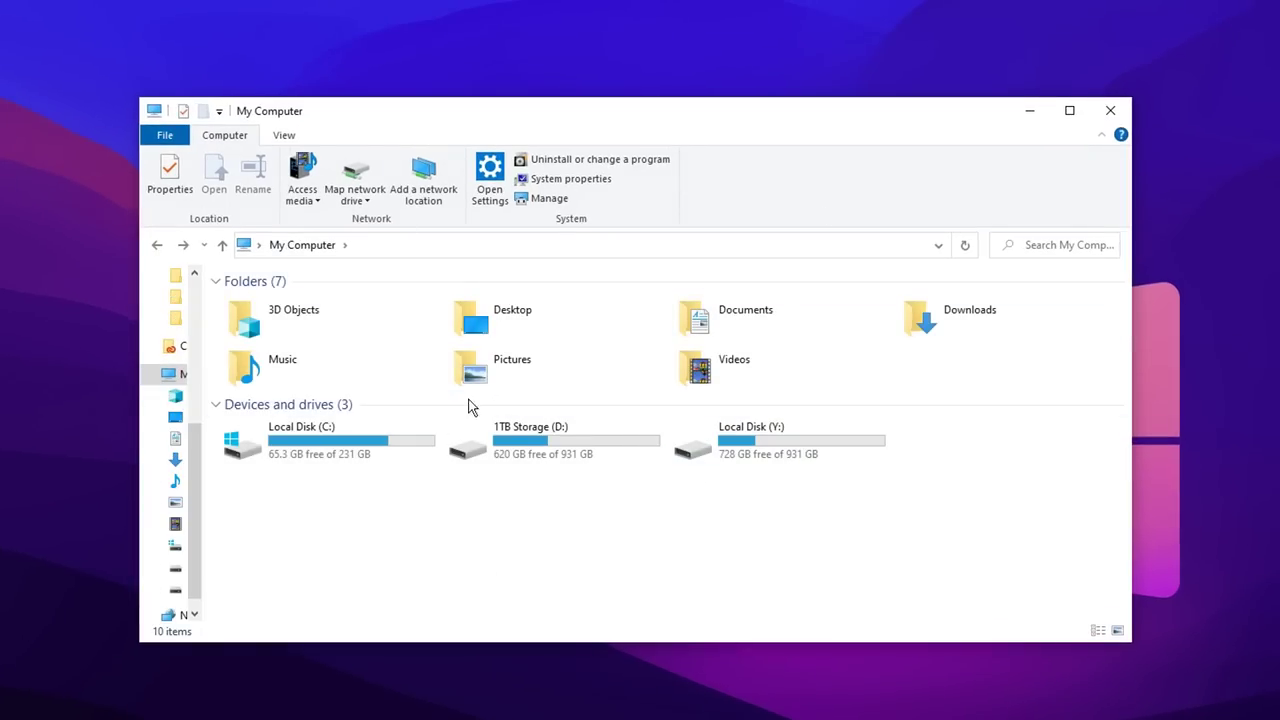
pyautogui.doubleClick(340, 450)
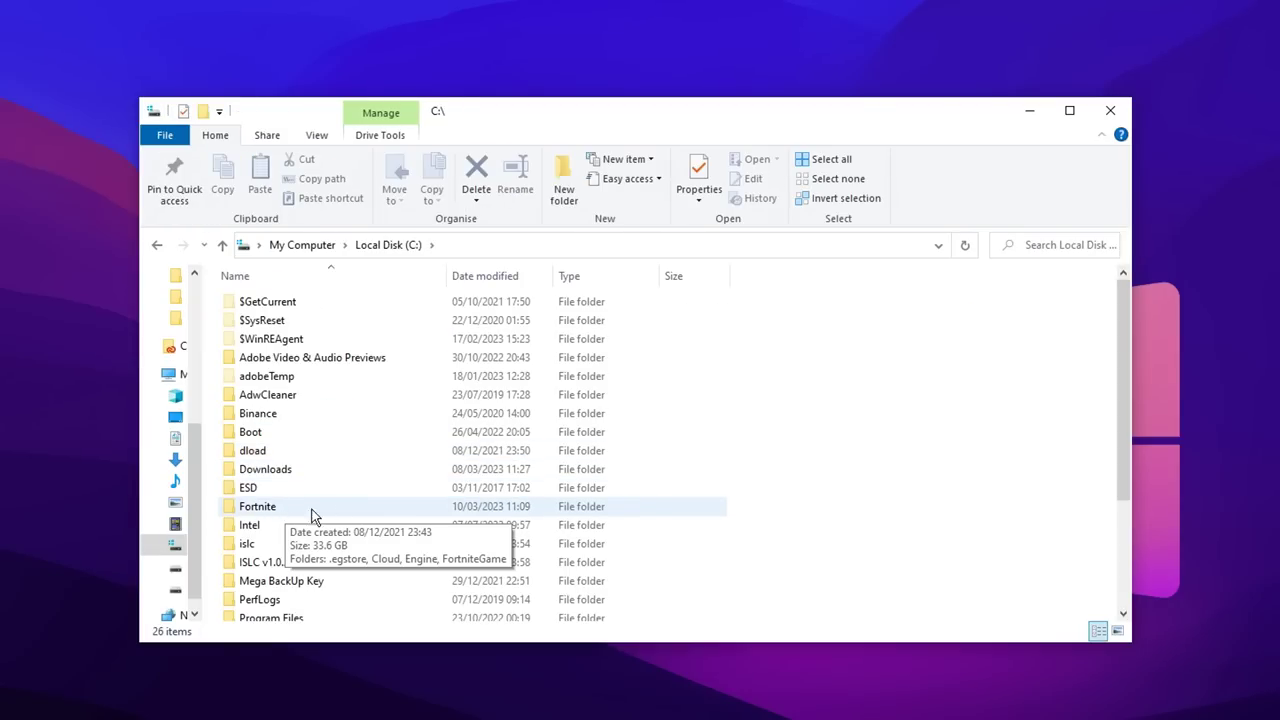
pyautogui.doubleClick(380, 512)
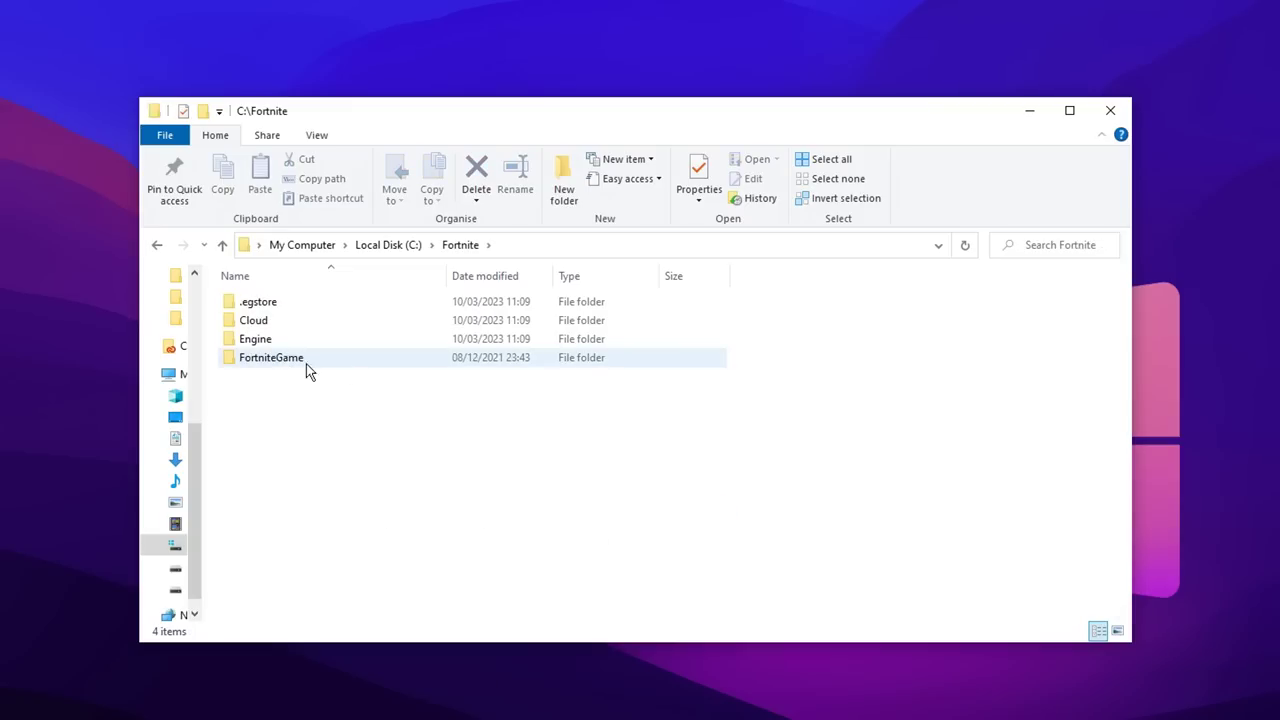
pyautogui.doubleClick(373, 360)
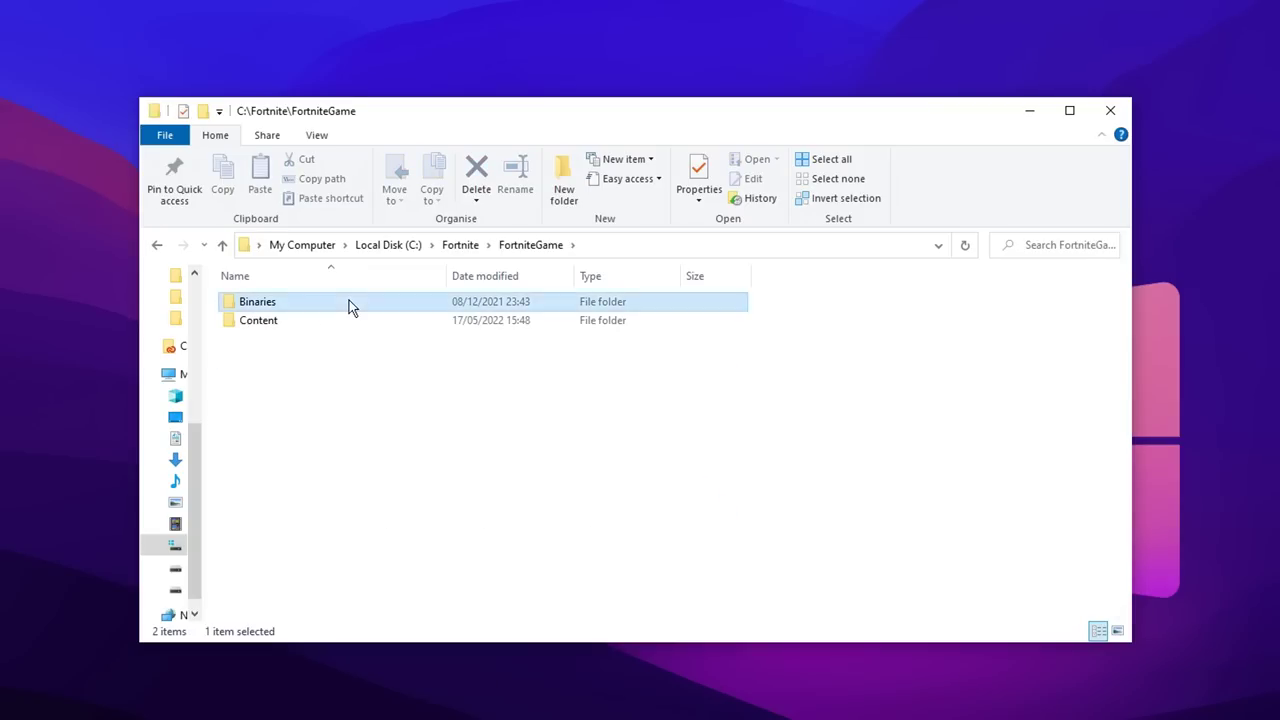
pyautogui.doubleClick(349, 301)
pyautogui.doubleClick(334, 321)
pyautogui.scroll(-18, 543, 395)
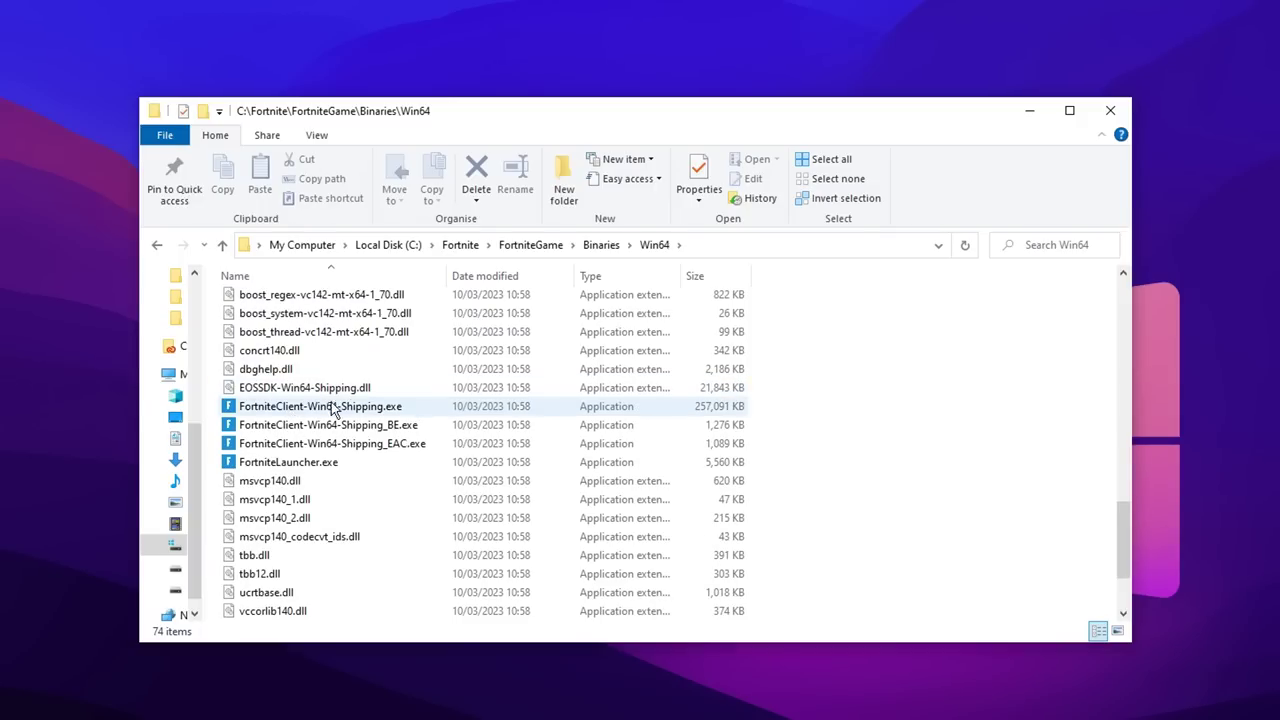
# Step: Open the properties of FortniteClient-Win64-Shipping.exe and disable full-screen optimisations in its compatibility settings
pyautogui.click(363, 414)
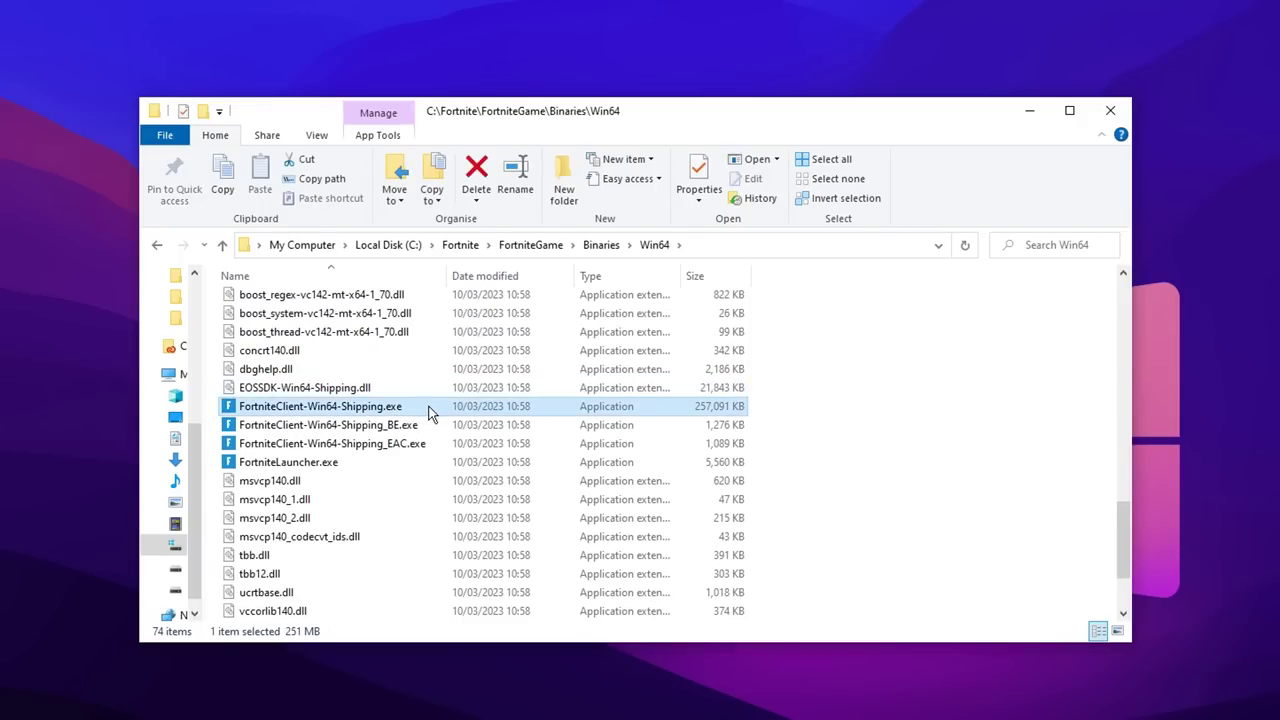
pyautogui.rightClick(518, 412)
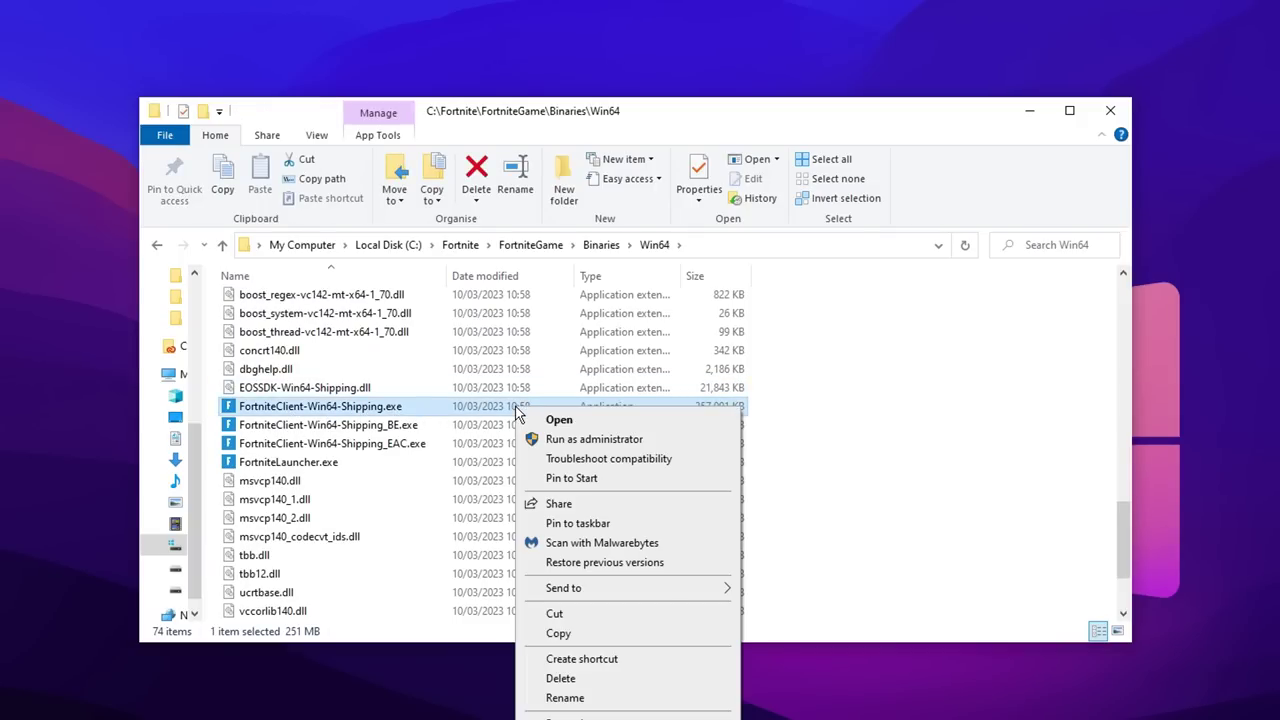
pyautogui.click(628, 667)
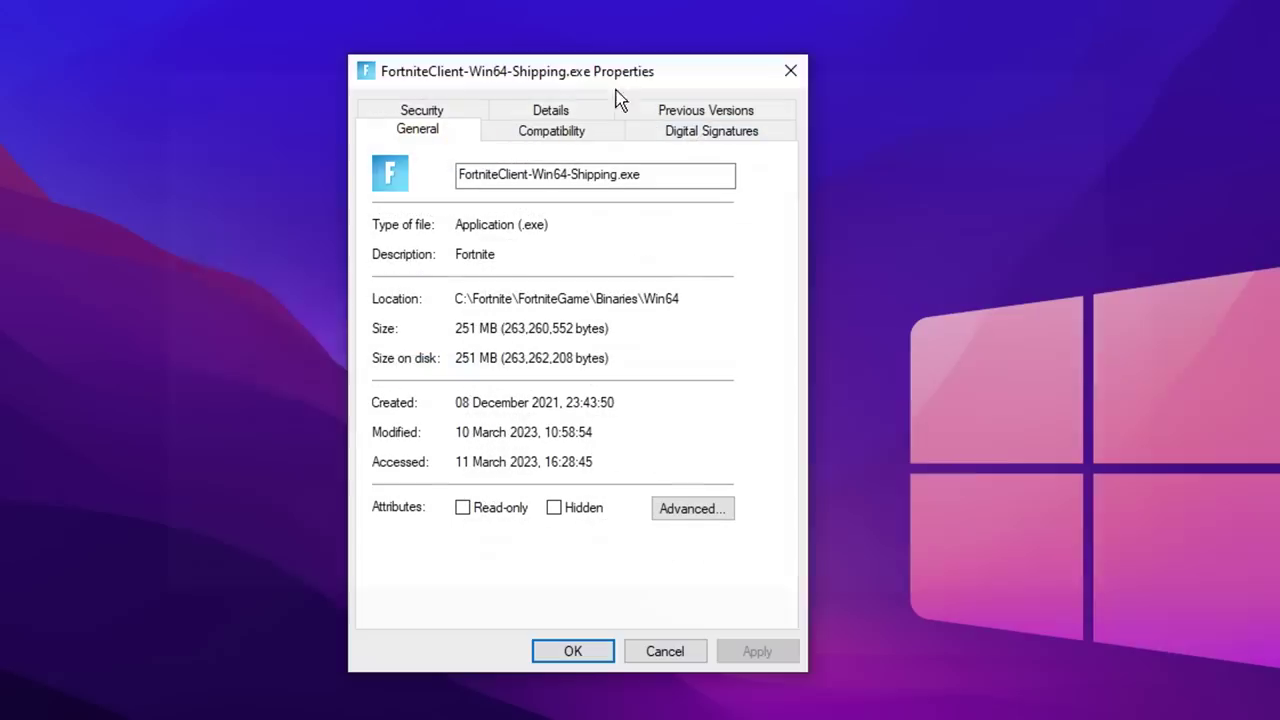
pyautogui.click(580, 136)
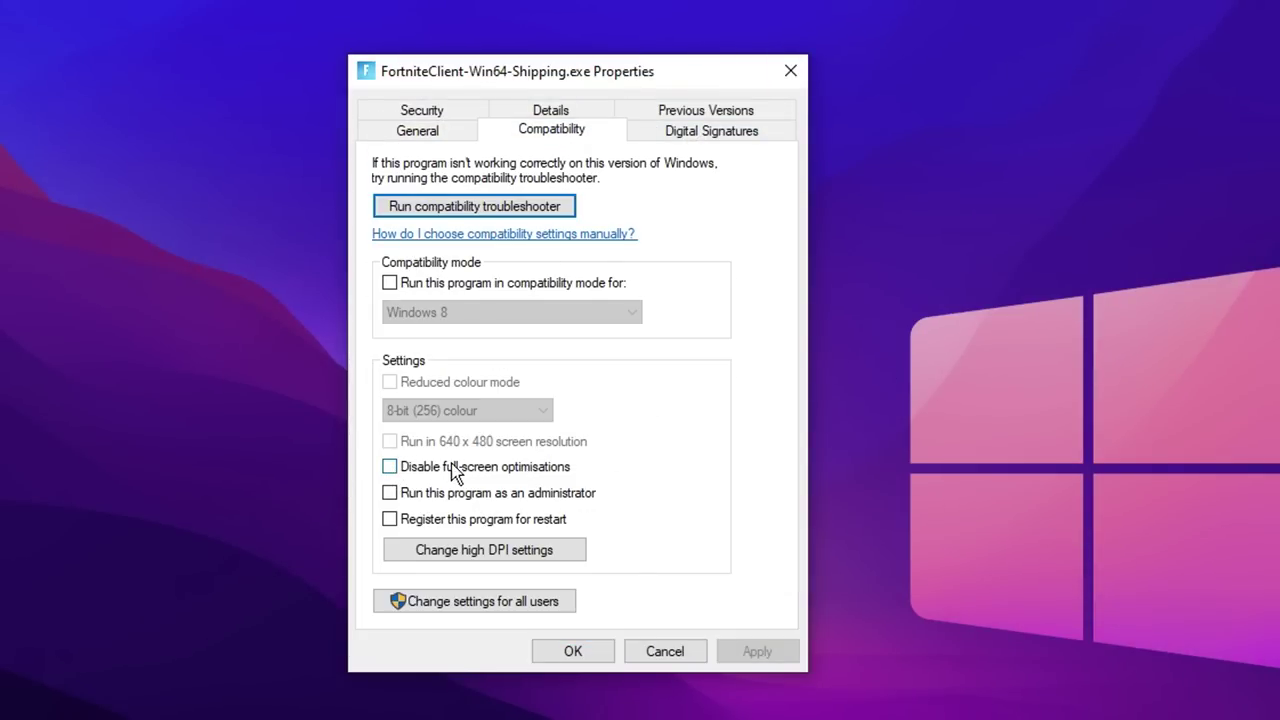
pyautogui.click(391, 468)
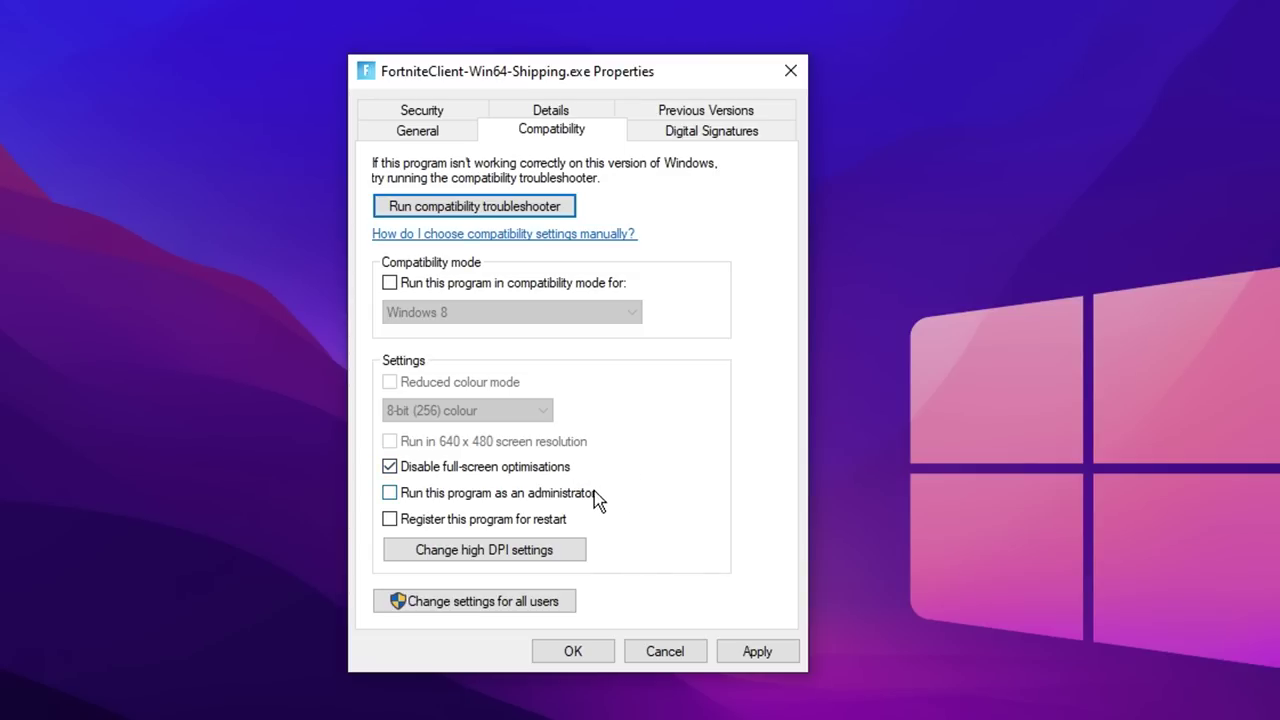
# Step: Override the executable's high DPI scaling behaviour with scaling performed by Application, and apply the compatibility changes
pyautogui.click(530, 556)
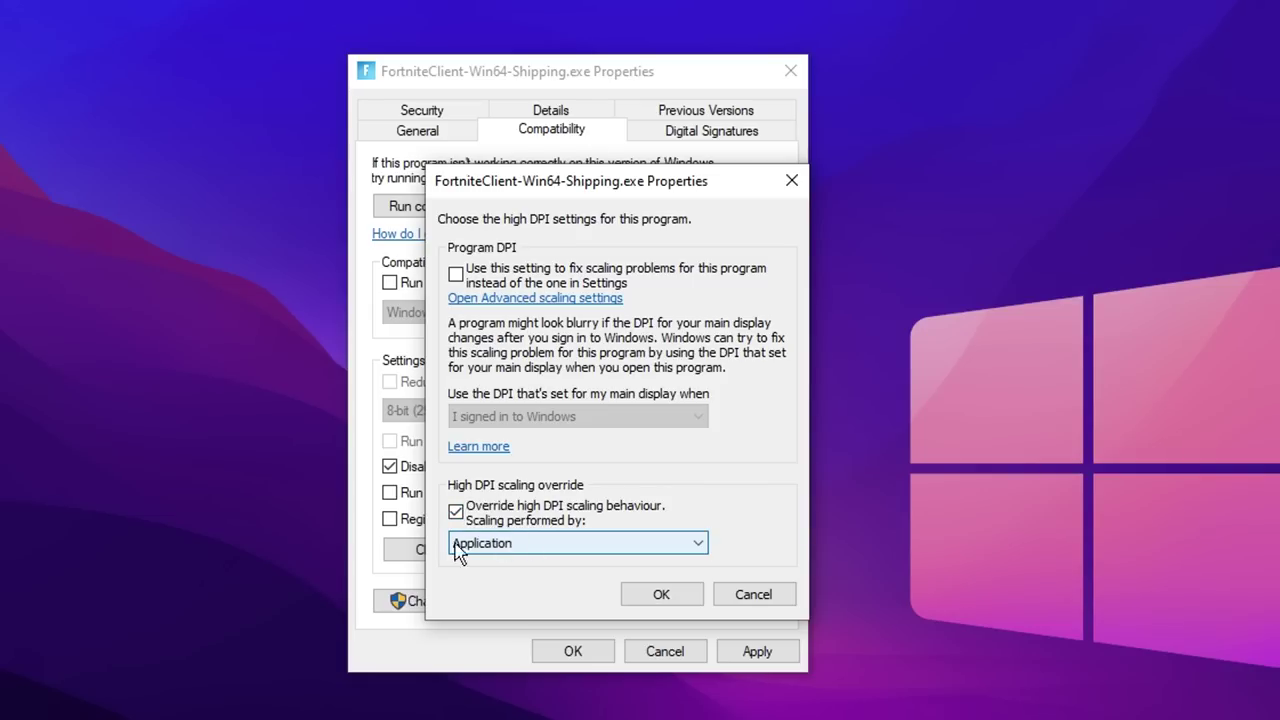
pyautogui.click(657, 594)
pyautogui.click(758, 652)
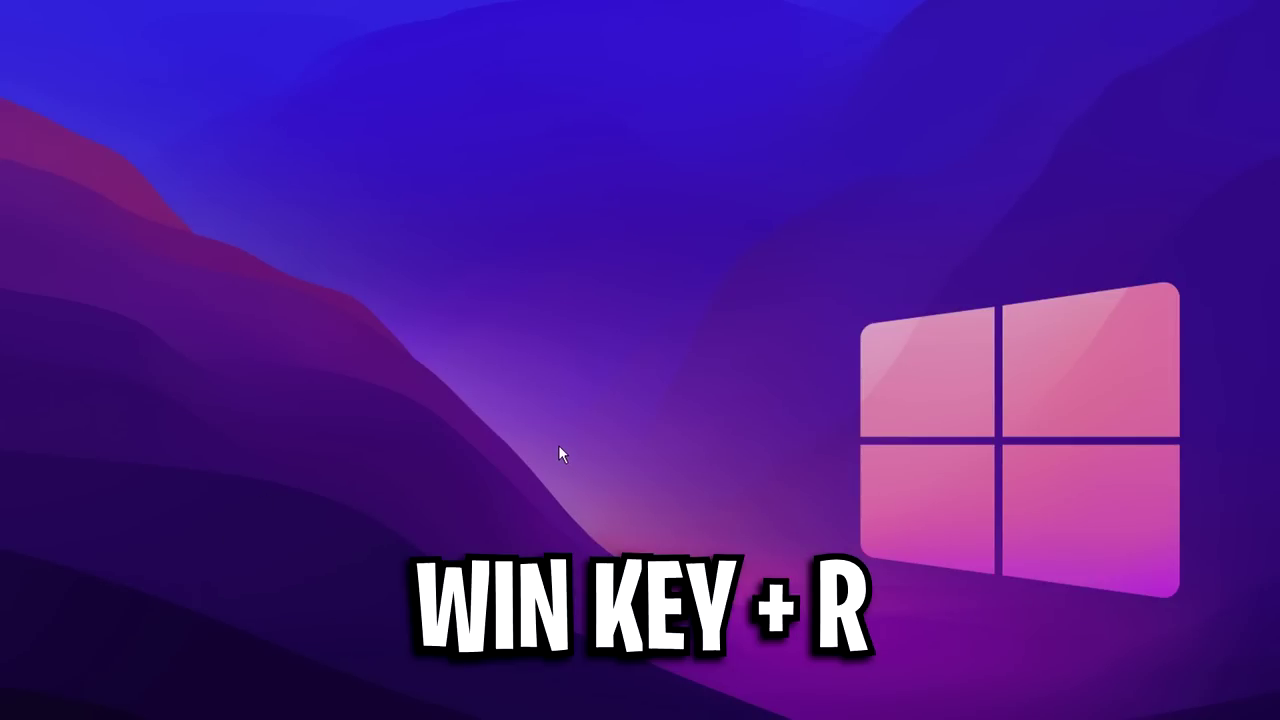
# Step: Open the local application data folder by running %localappdata%
pyautogui.press('super+r')
pyautogui.write('%loc')
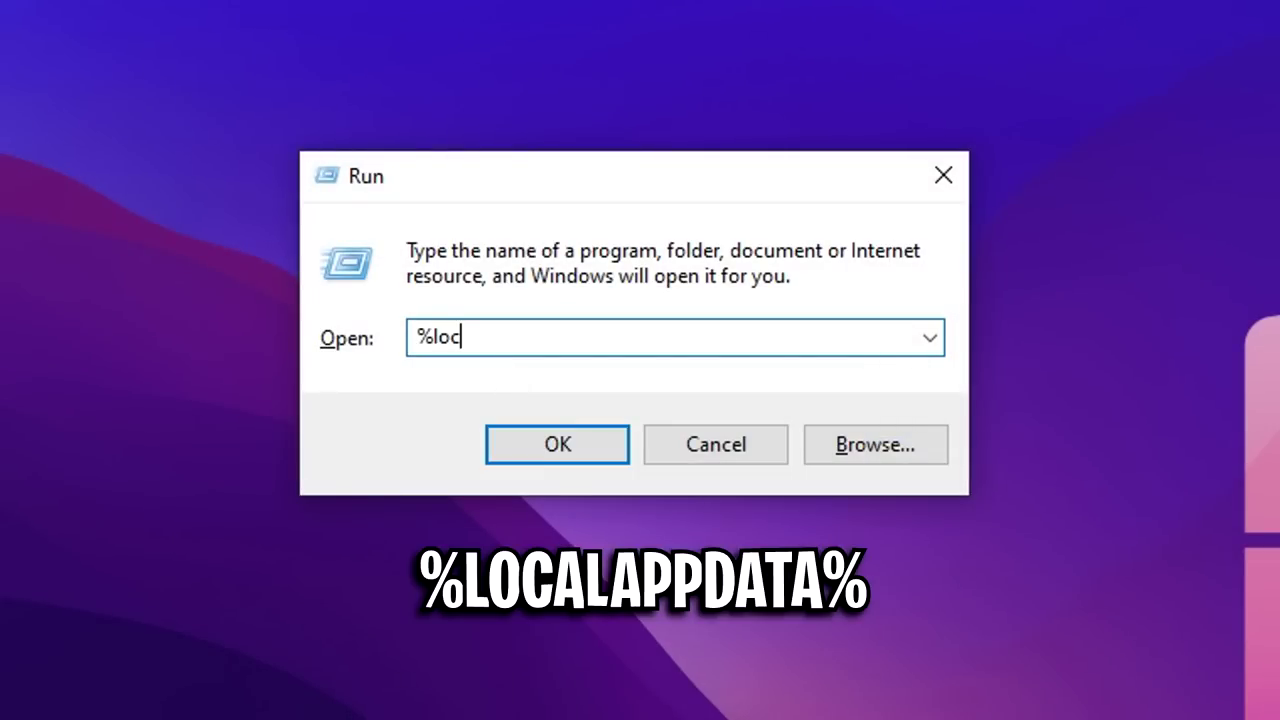
pyautogui.write('alappdata%')
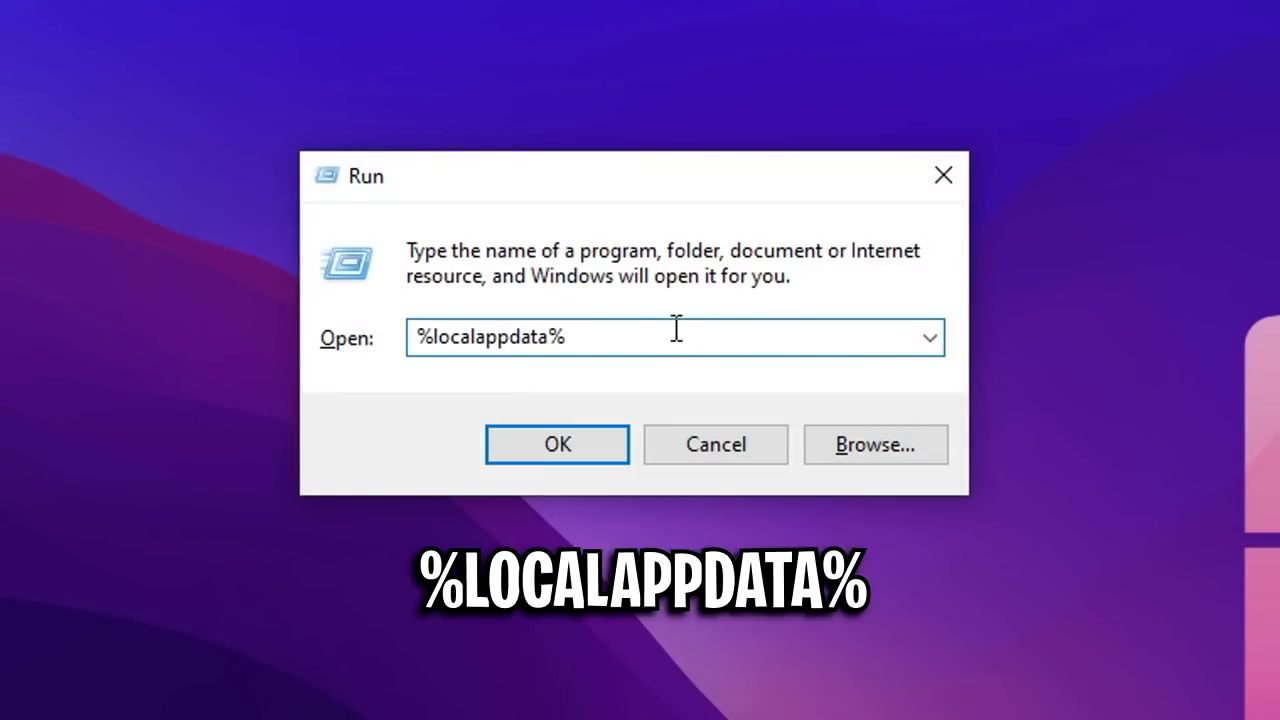
pyautogui.press('Return')
# Step: Delete the FortniteGame folder from AppData\Local to the Recycle Bin and close the folder window
pyautogui.click(339, 328)
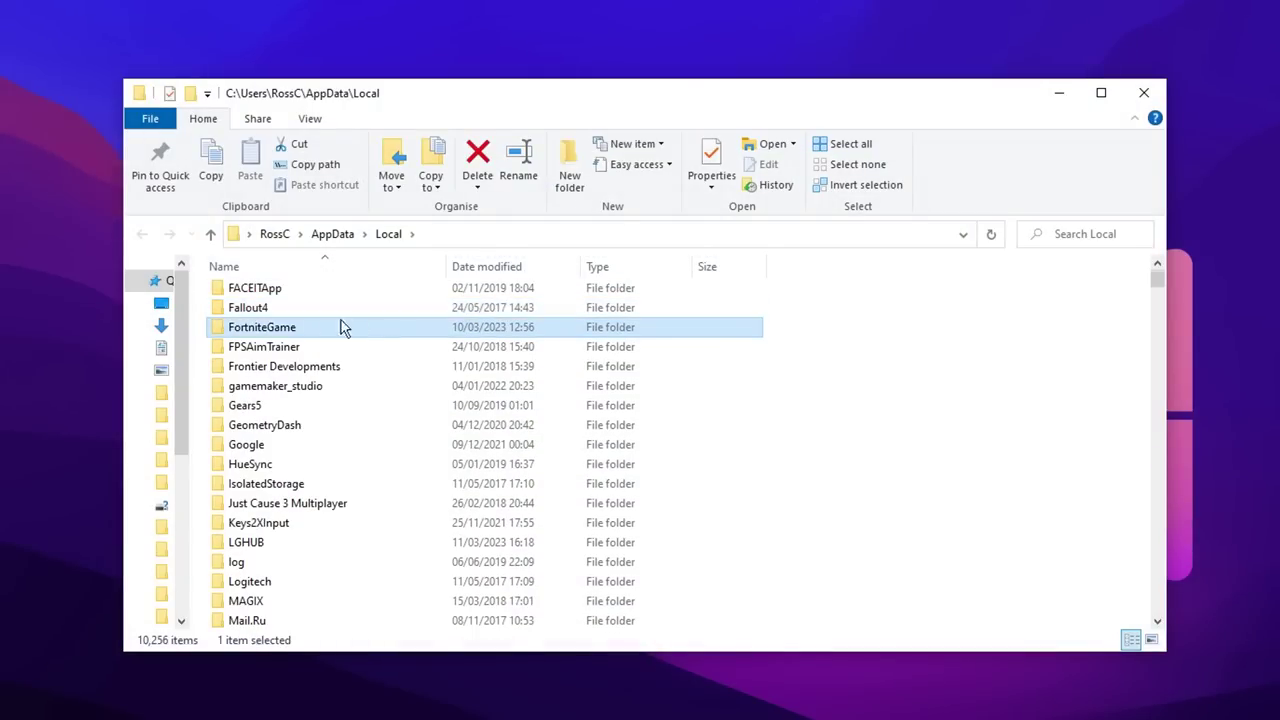
pyautogui.rightClick(317, 326)
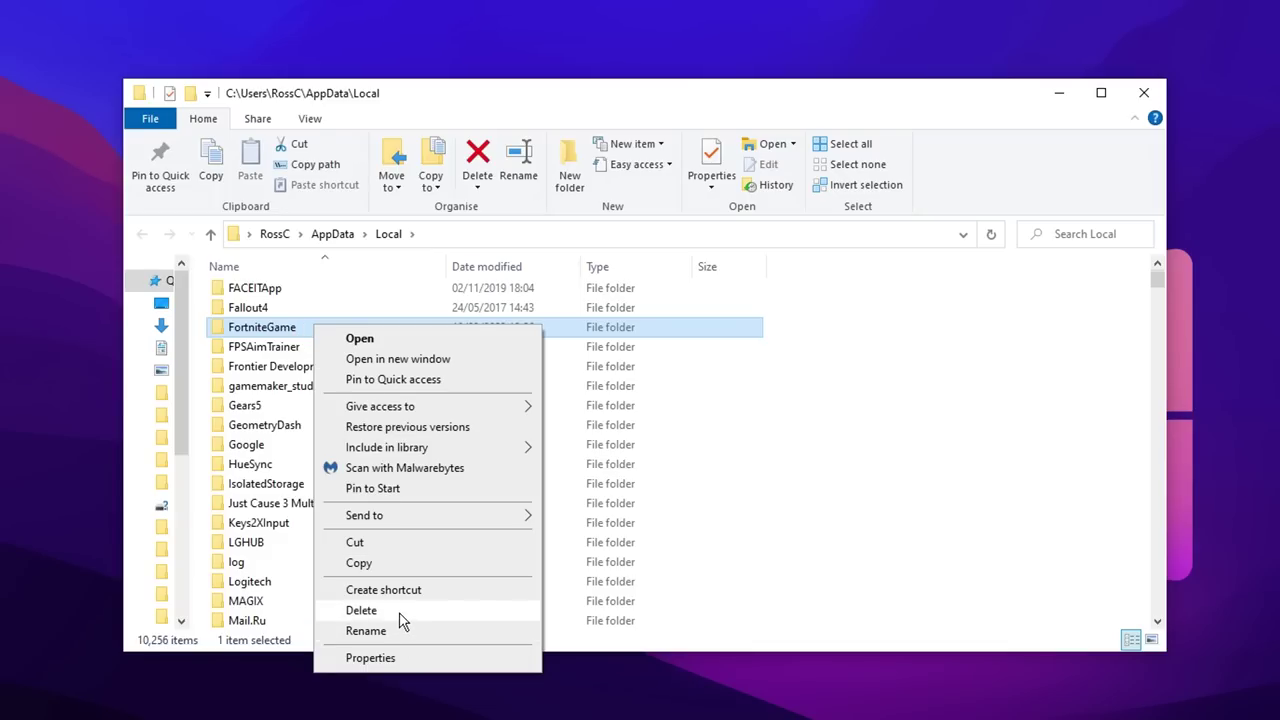
pyautogui.click(459, 612)
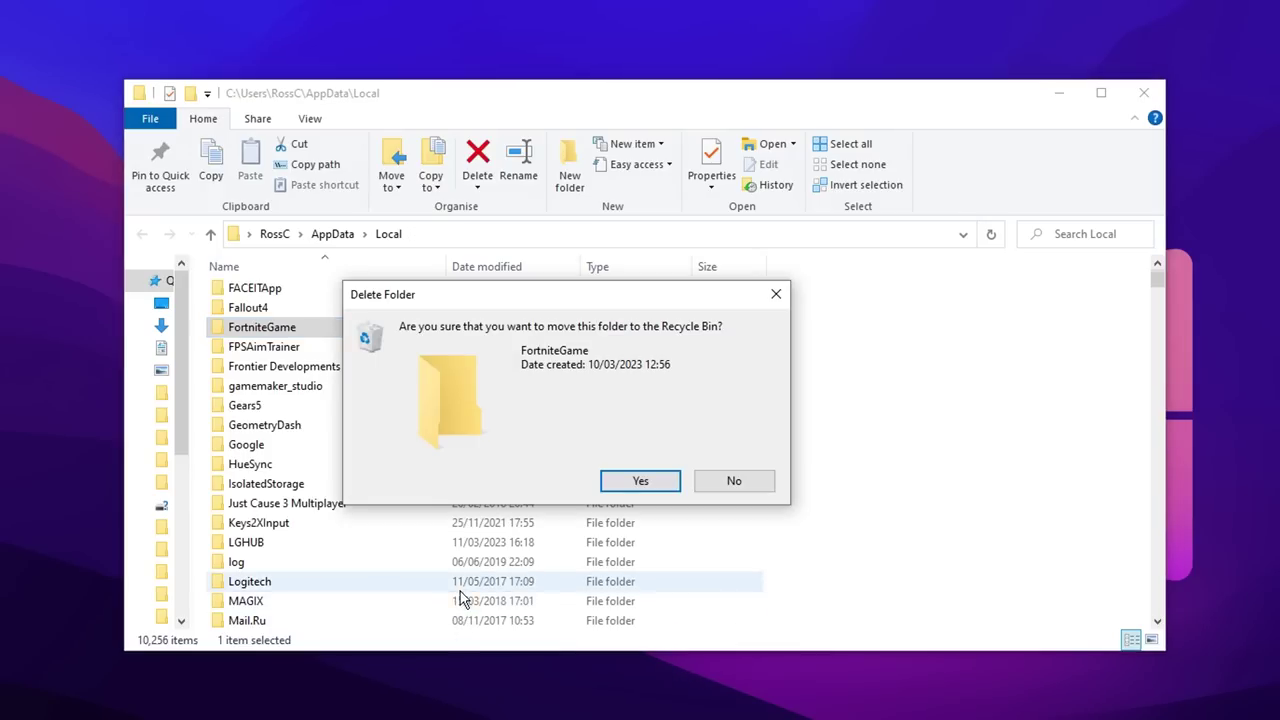
pyautogui.click(641, 481)
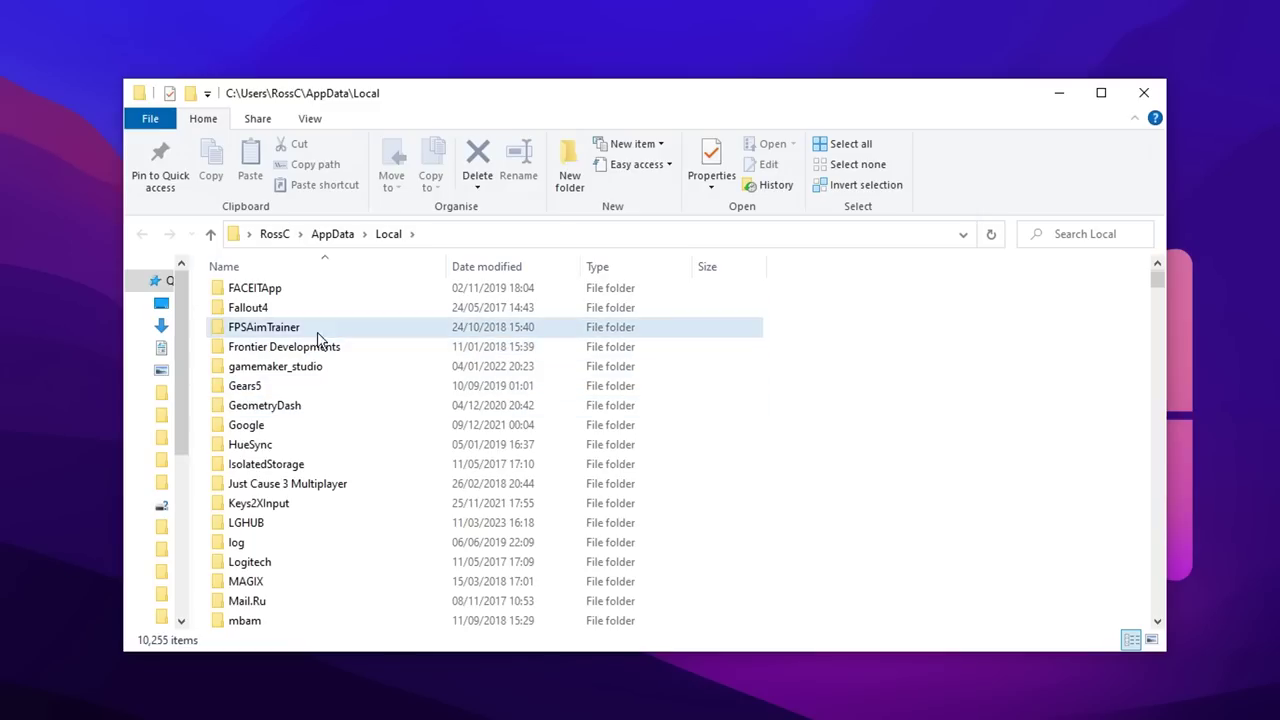
pyautogui.click(900, 295)
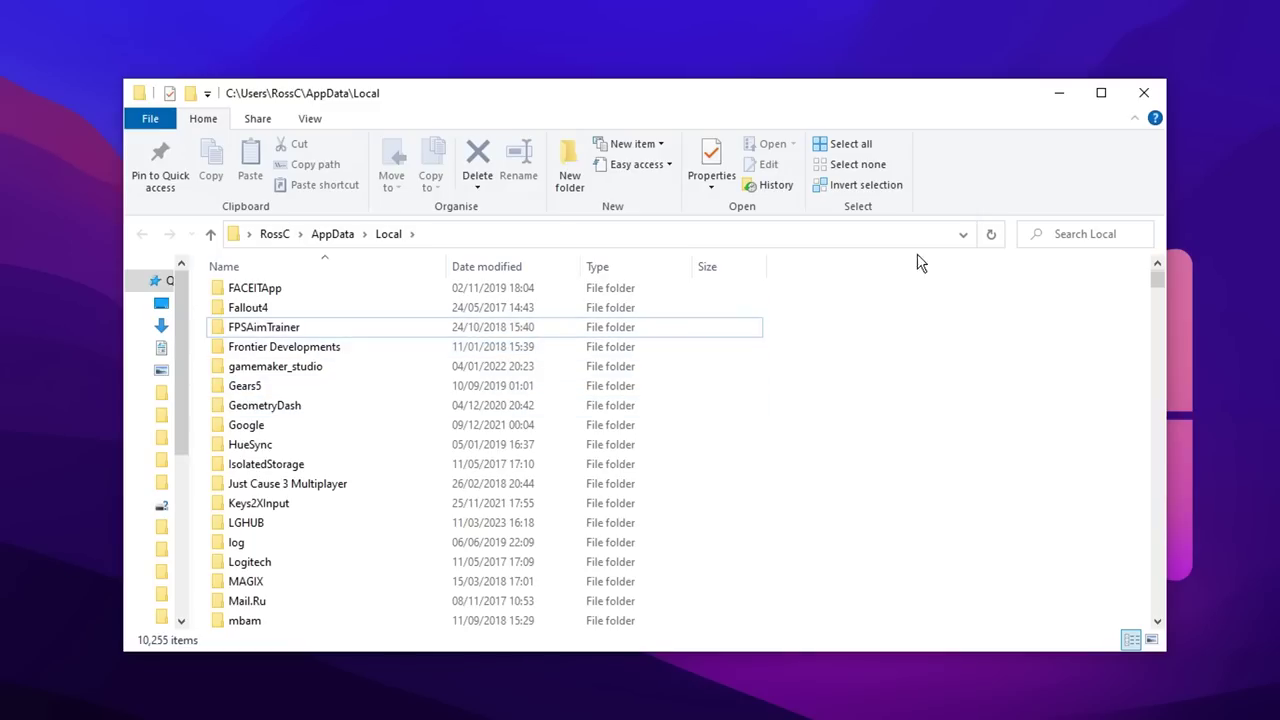
pyautogui.click(1144, 94)
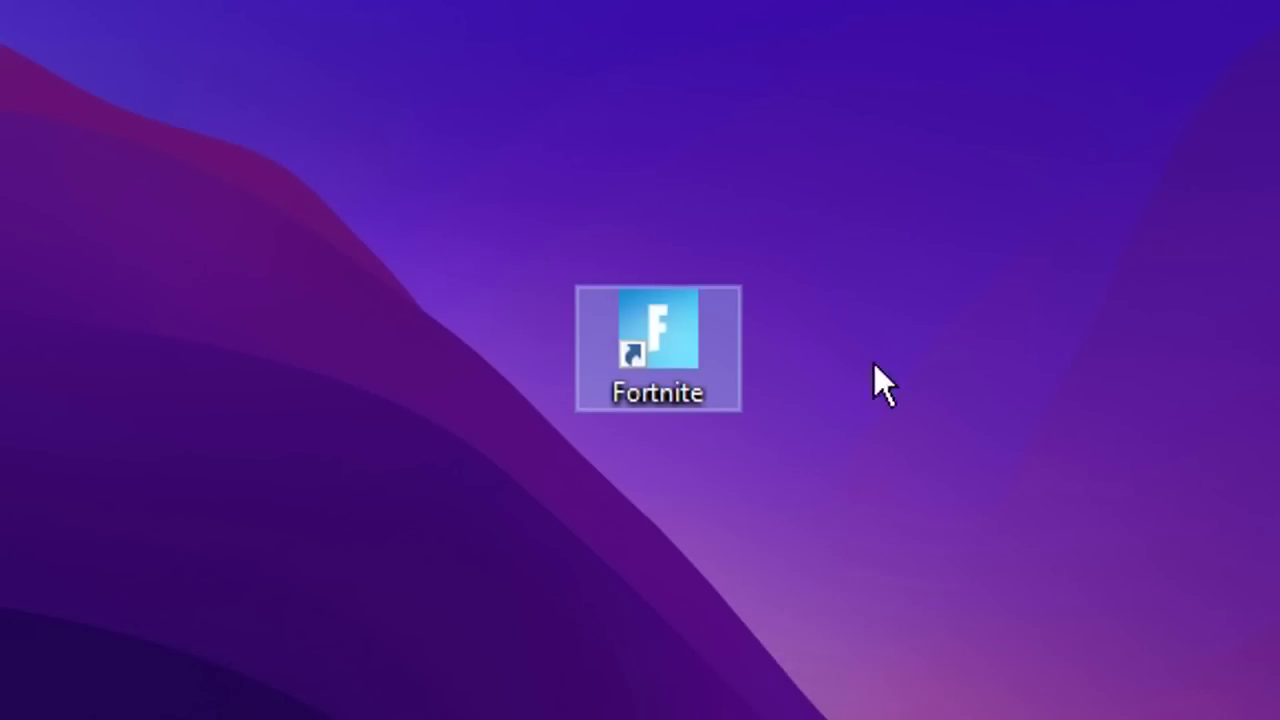
# Step: Launch Fortnite, declining the automatic best settings, and set the video window mode to Fullscreen
pyautogui.doubleClick(676, 366)
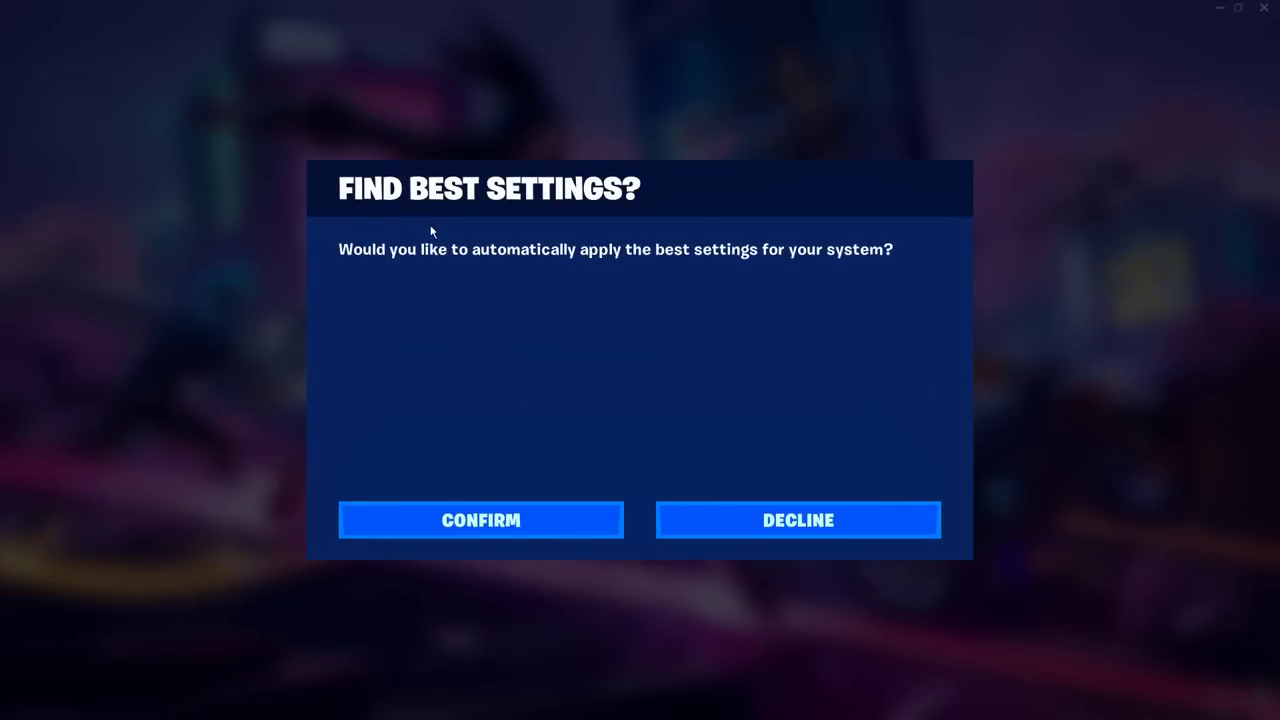
pyautogui.click(874, 526)
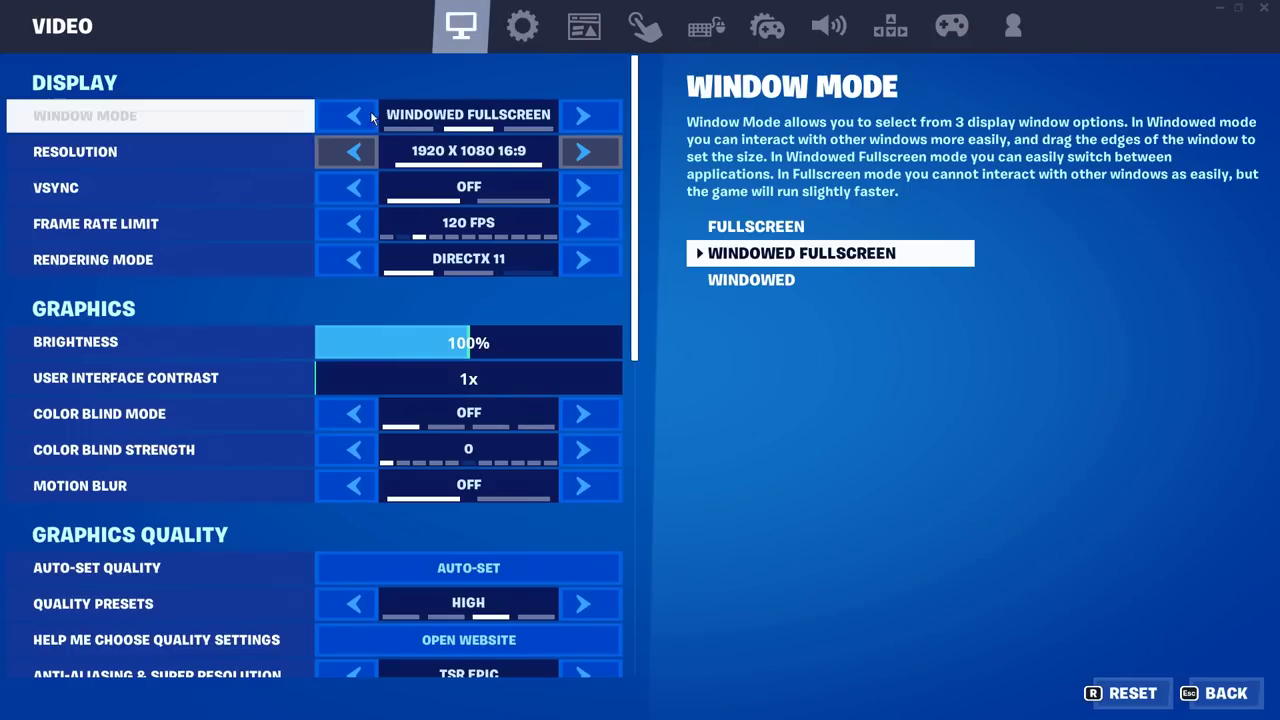
pyautogui.click(355, 116)
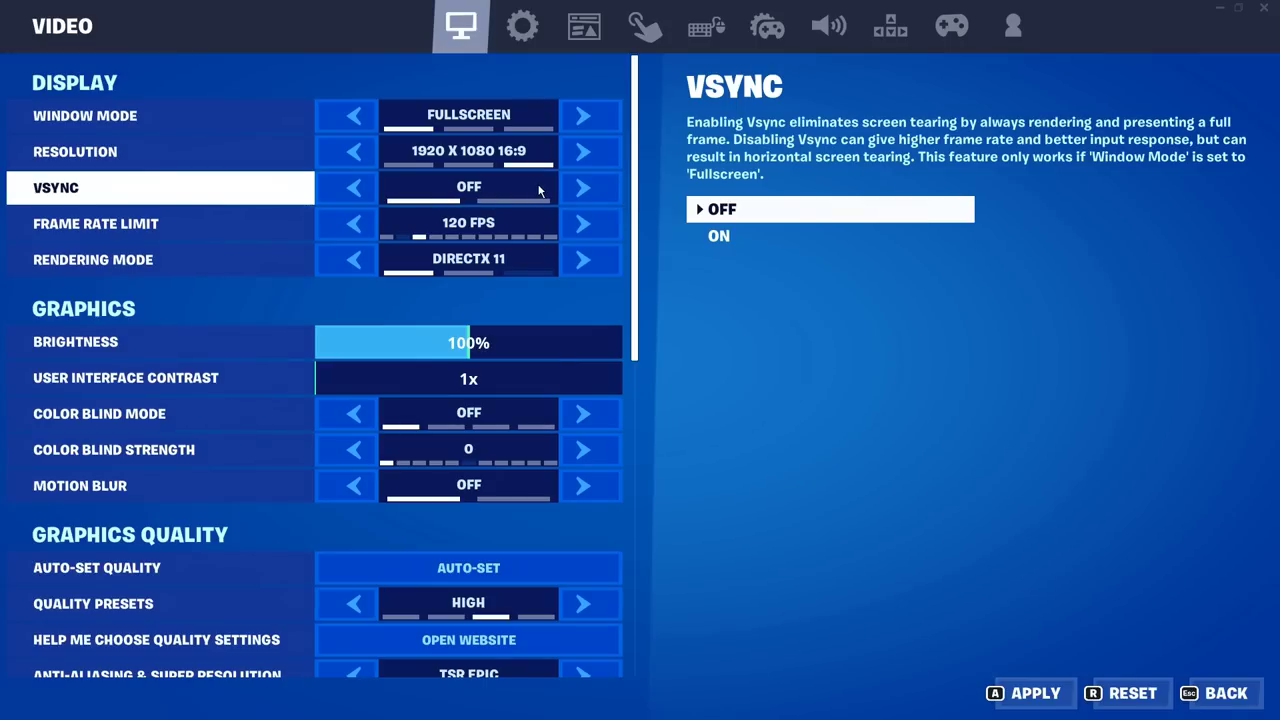
# Step: Set the frame rate limit to Unlimited and the rendering mode to Performance - Lower Graphical Fidelity
pyautogui.click(356, 236)
pyautogui.click(356, 236)
pyautogui.click(356, 236)
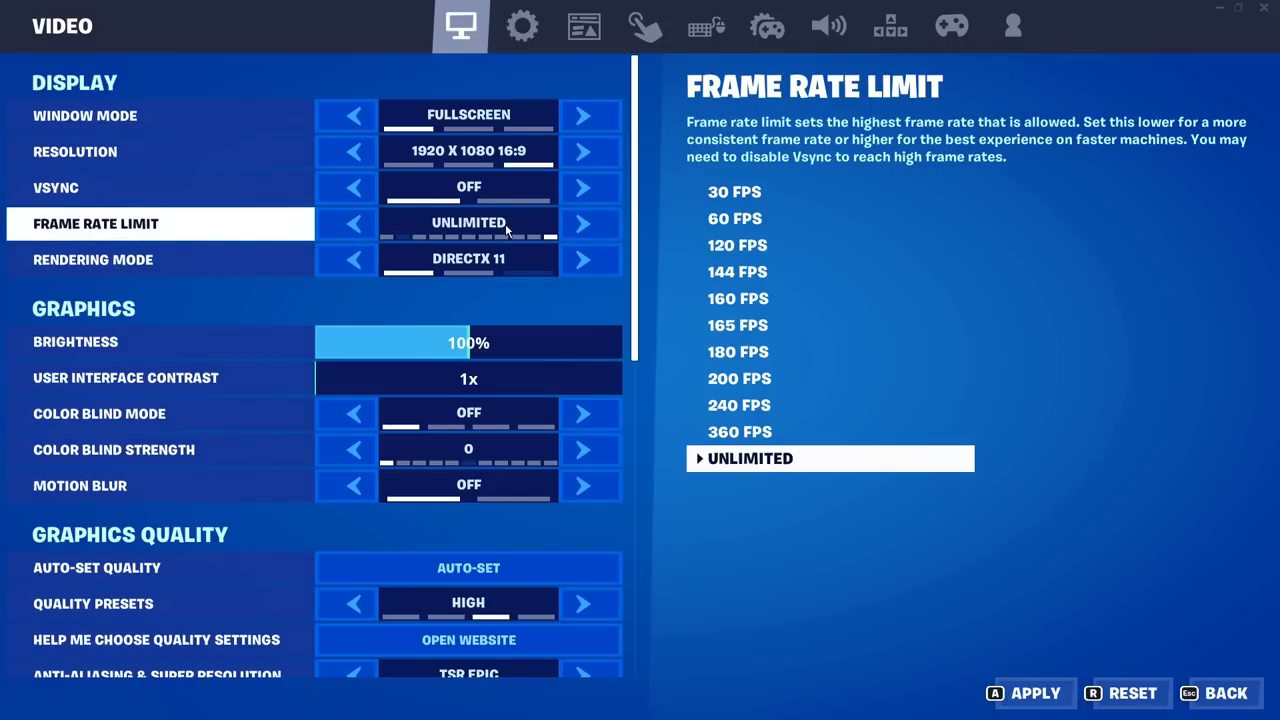
pyautogui.click(358, 236)
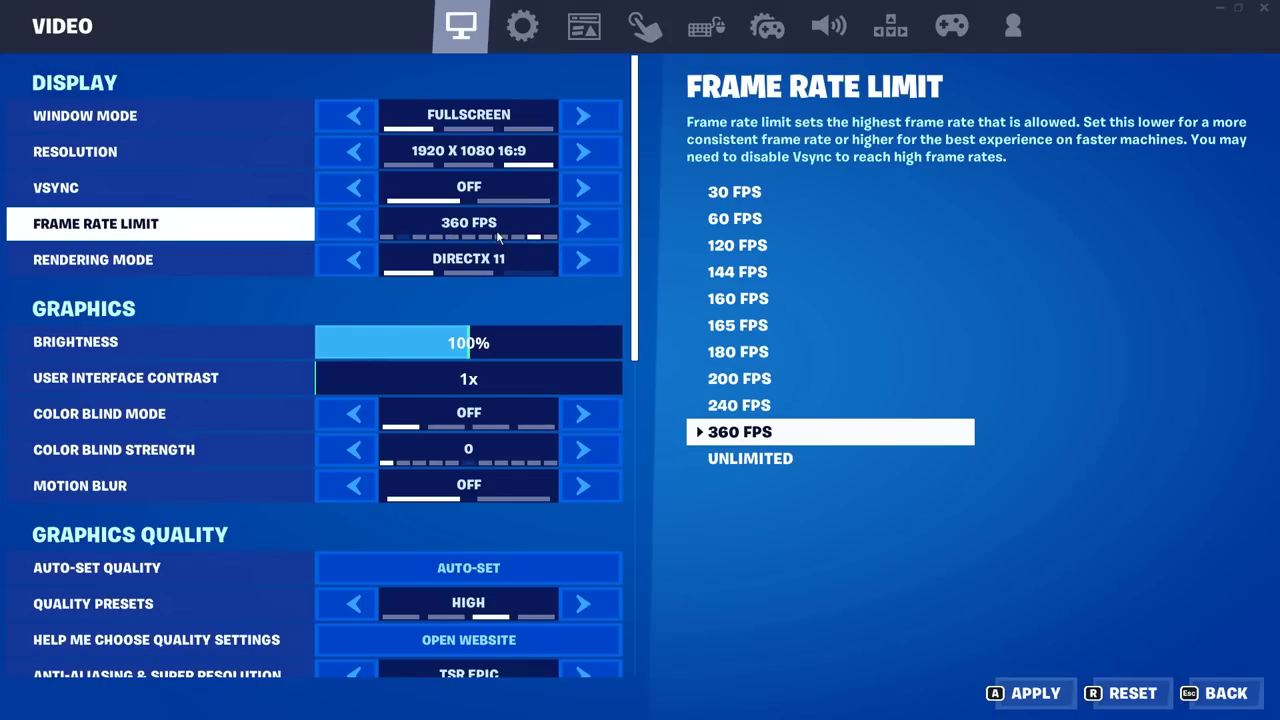
pyautogui.click(583, 226)
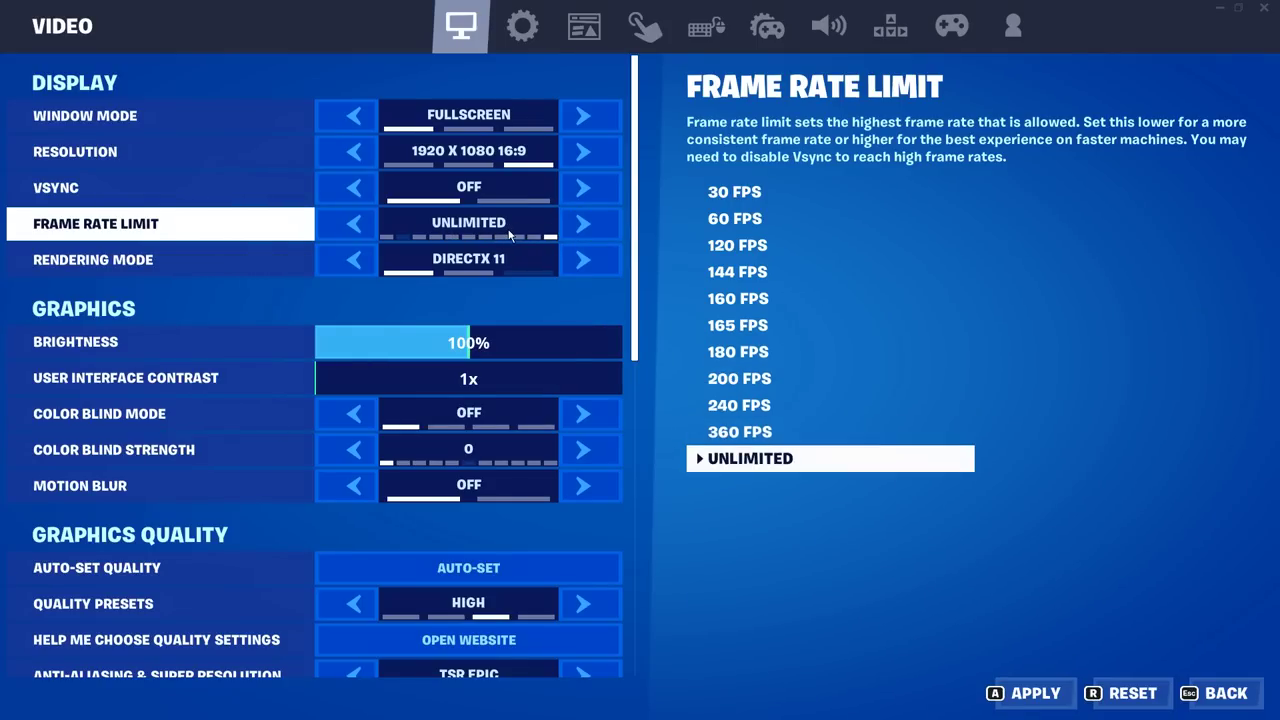
pyautogui.click(356, 260)
pyautogui.click(357, 263)
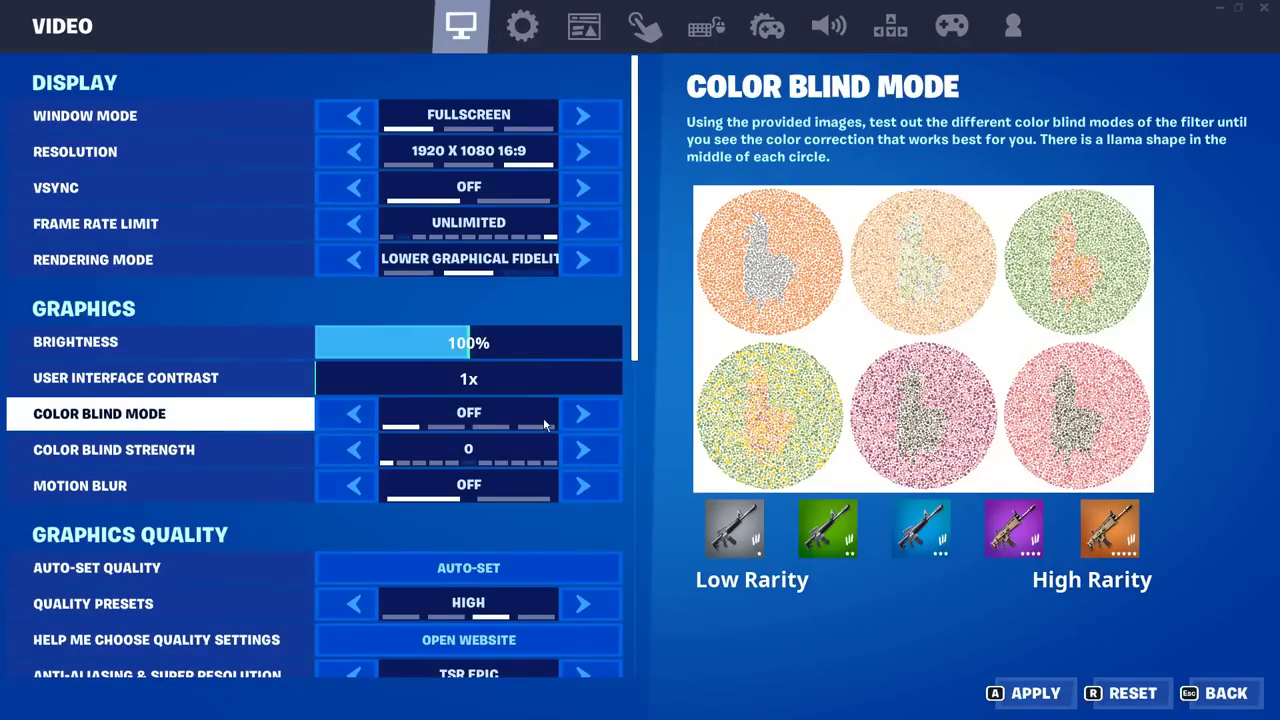
# Step: Cycle through the color blind modes and return the setting to Off
pyautogui.click(580, 414)
pyautogui.click(580, 414)
pyautogui.click(580, 414)
pyautogui.click(580, 414)
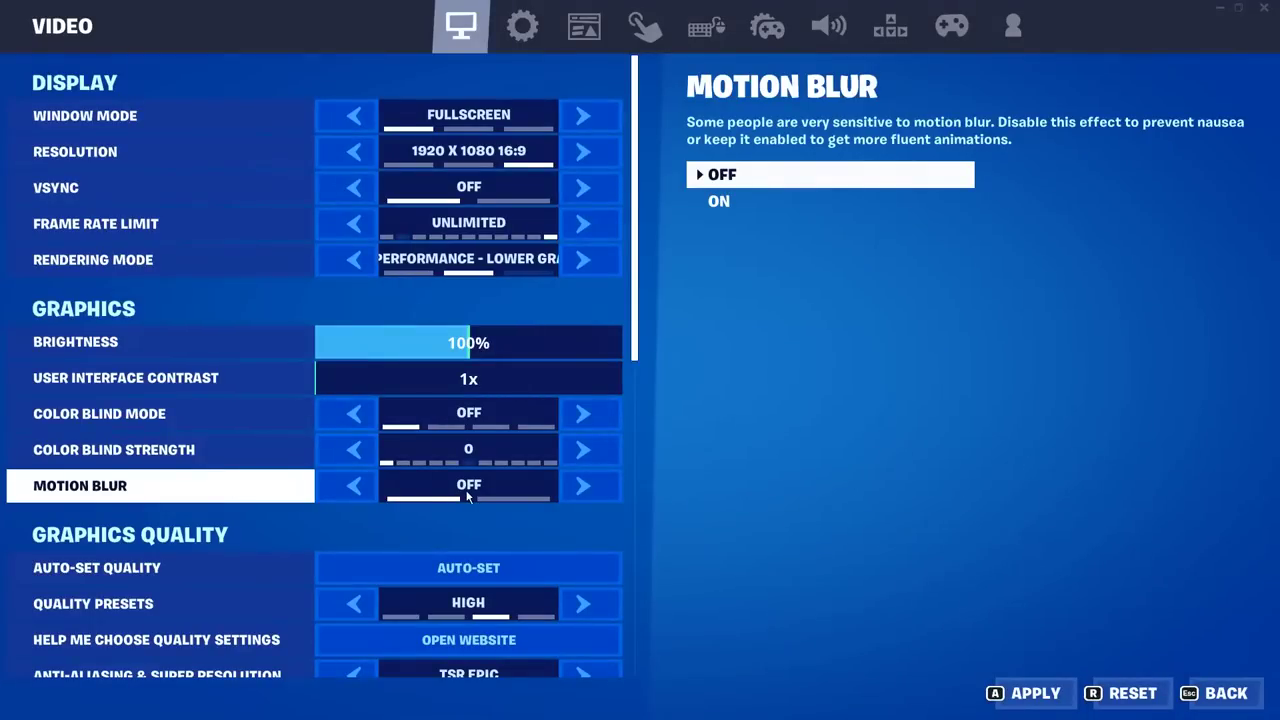
# Step: Set the graphics quality preset to Low and turn anti-aliasing and super resolution off
pyautogui.scroll(-4, 521, 487)
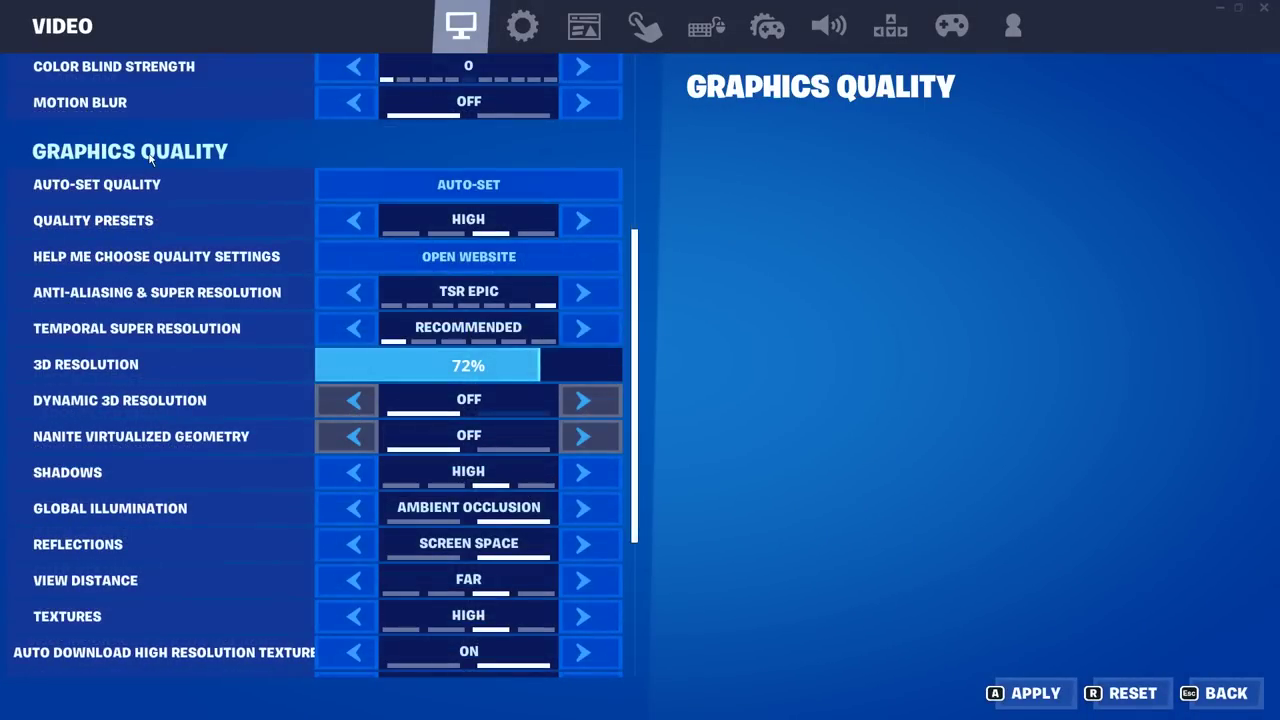
pyautogui.click(332, 218)
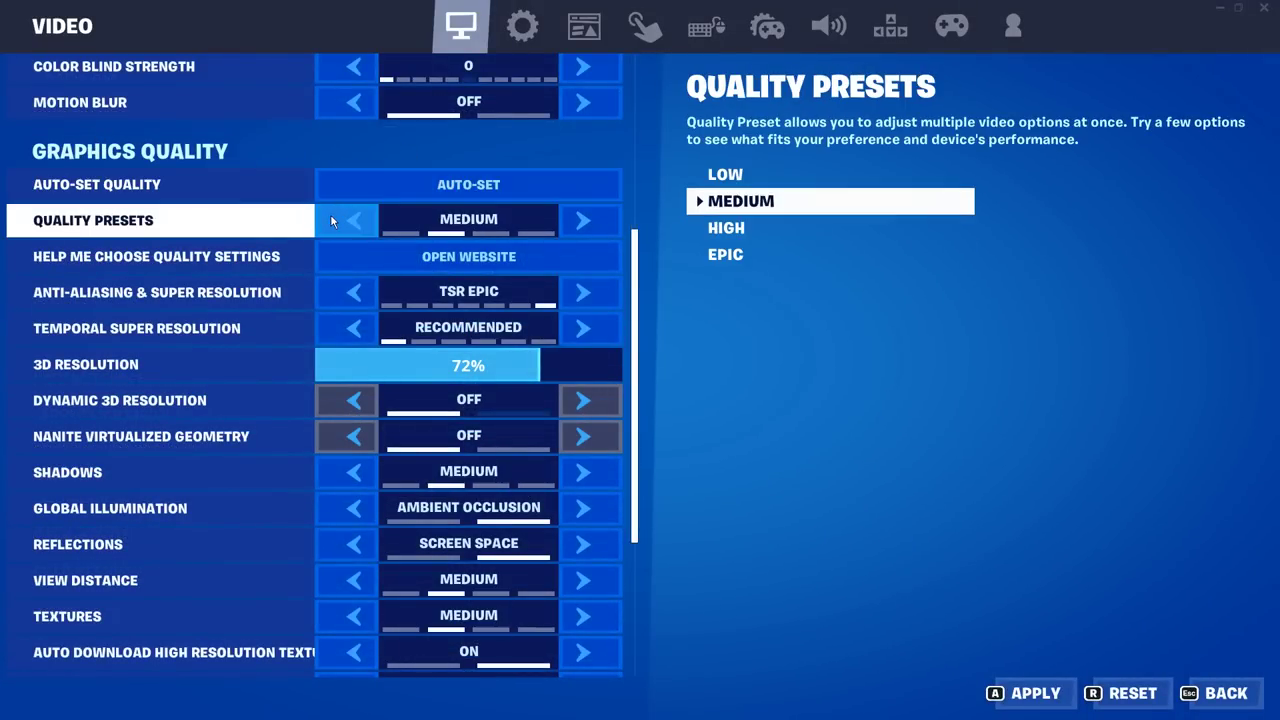
pyautogui.click(335, 218)
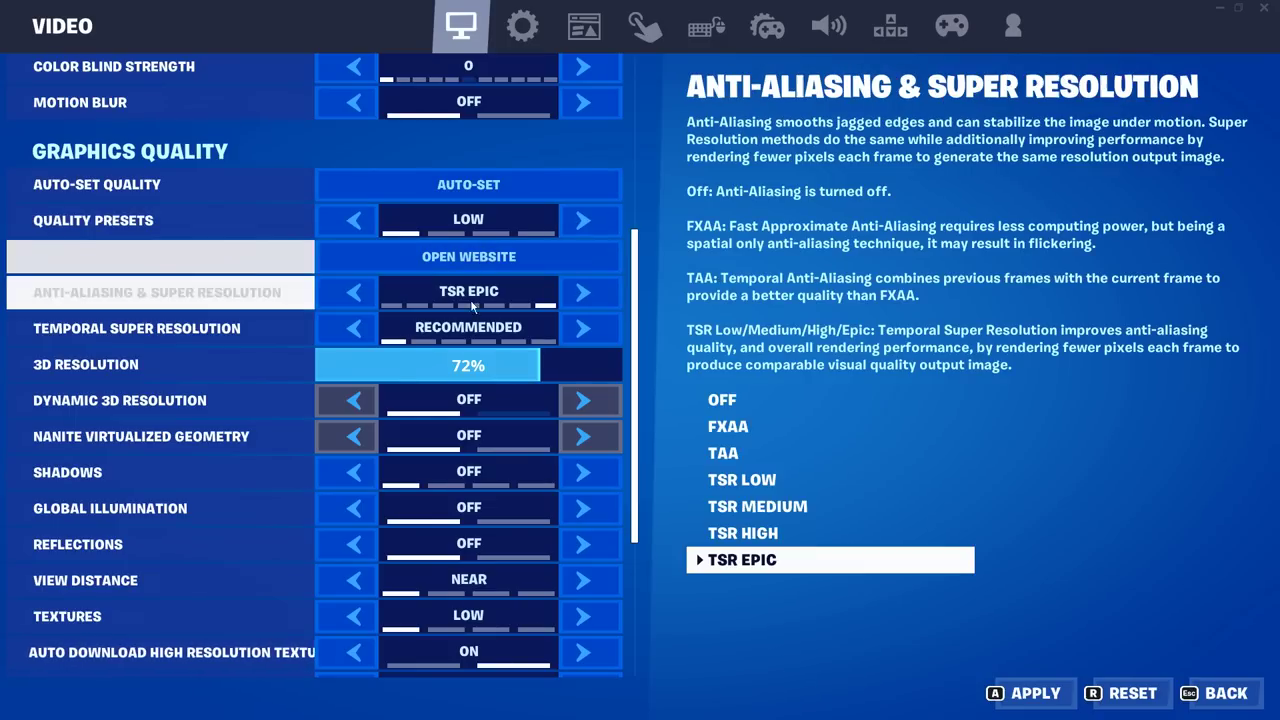
pyautogui.click(577, 296)
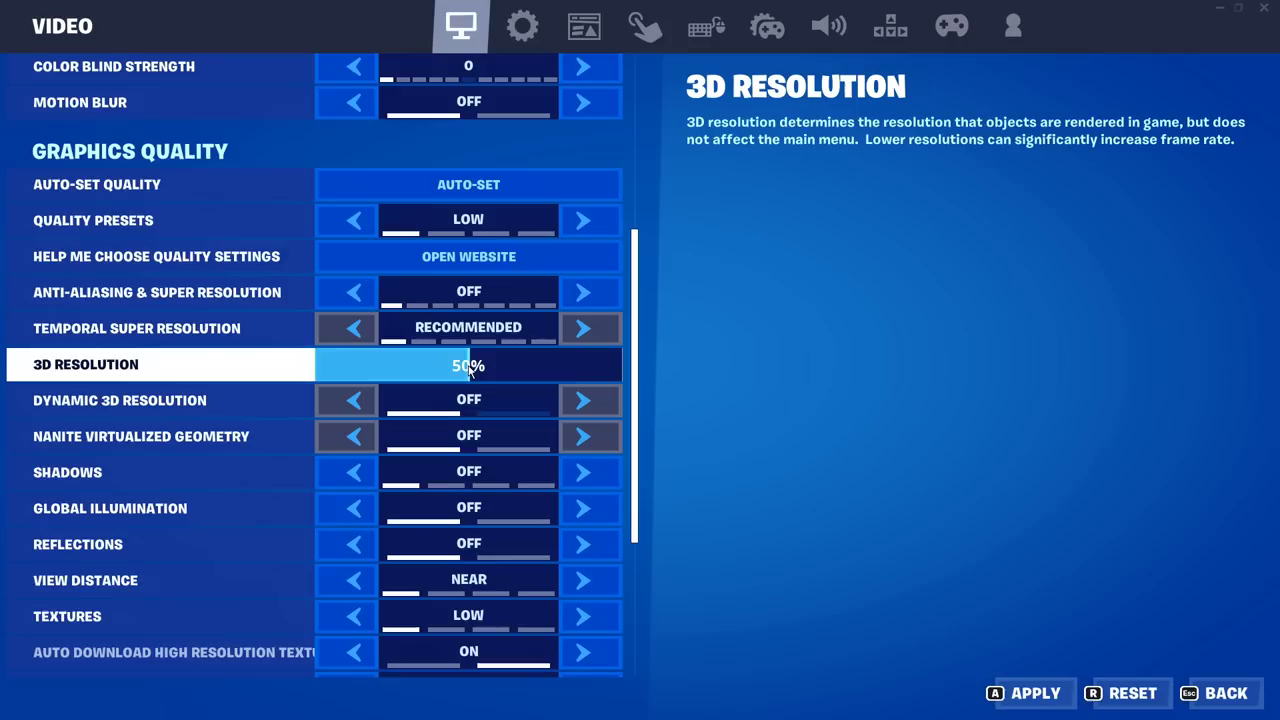
# Step: Raise the 3D resolution to 100% and turn off automatic downloading of high resolution textures
pyautogui.moveTo(469, 368); pyautogui.dragTo(654, 363)
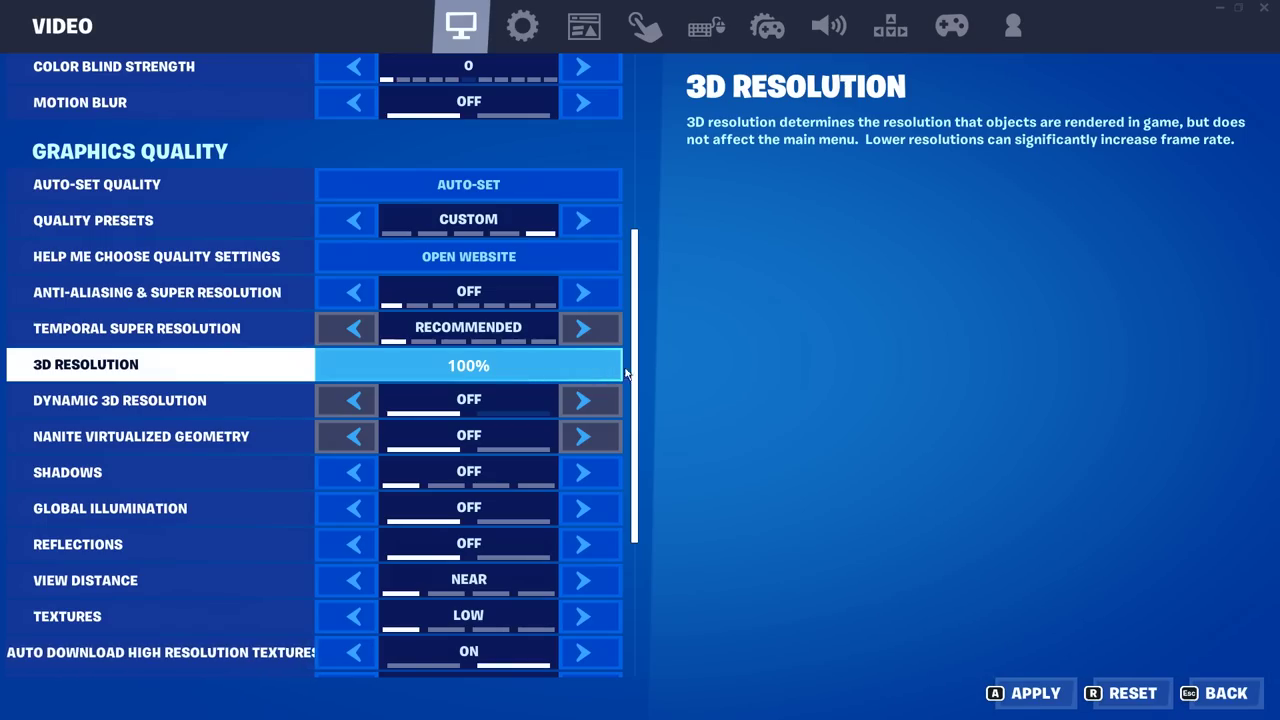
pyautogui.scroll(-3, 563, 361)
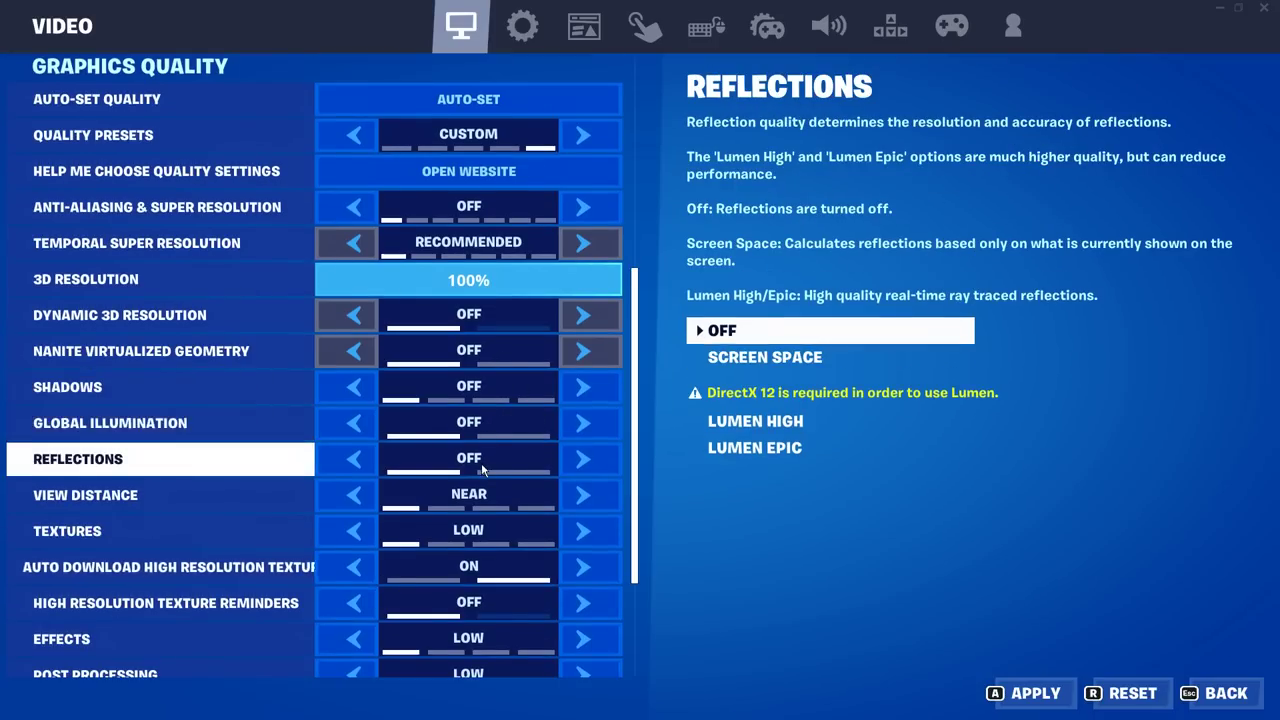
pyautogui.scroll(-1, 481, 463)
pyautogui.scroll(-3, 440, 420)
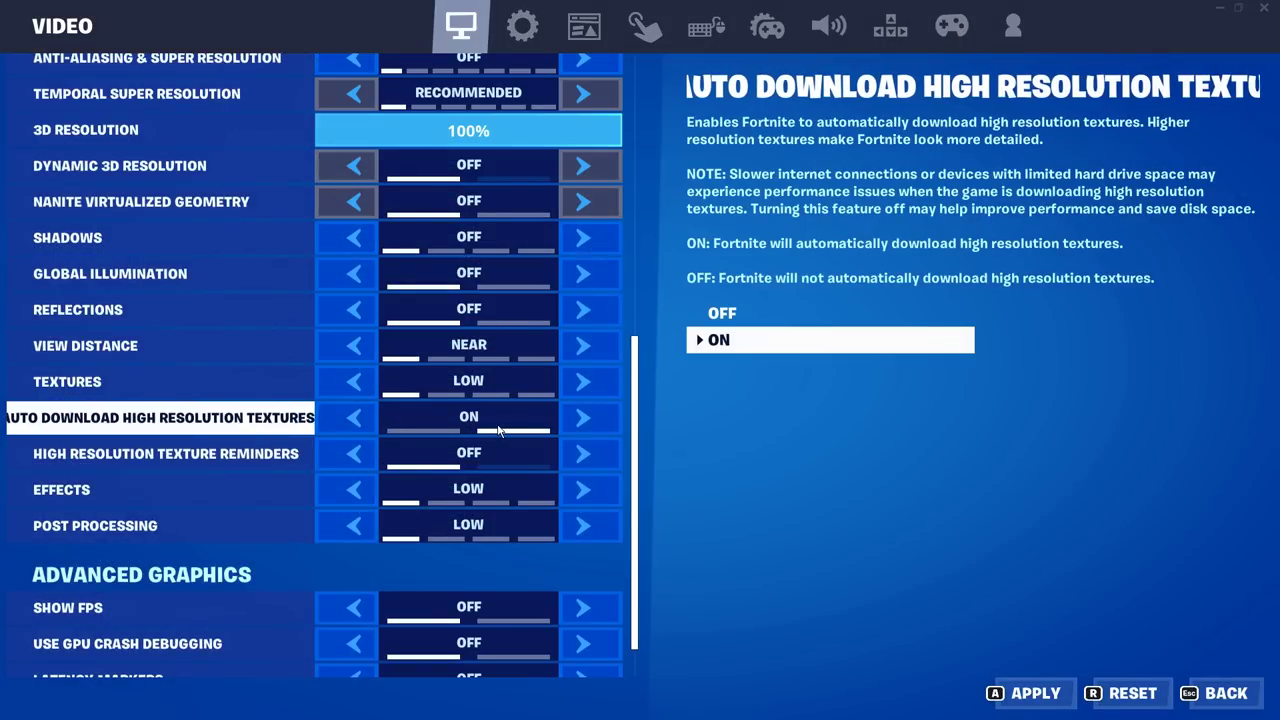
pyautogui.click(418, 432)
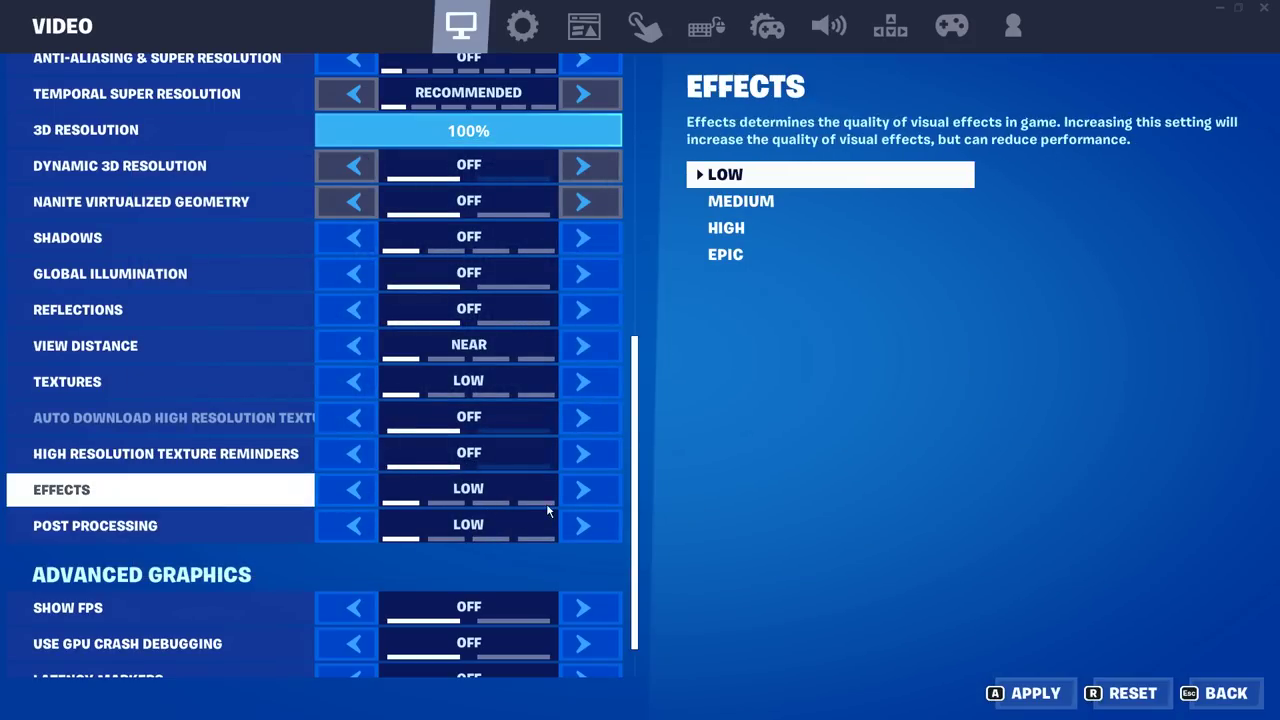
# Step: Turn the Show FPS option on and switch it back off in the advanced graphics settings
pyautogui.scroll(-1, 510, 500)
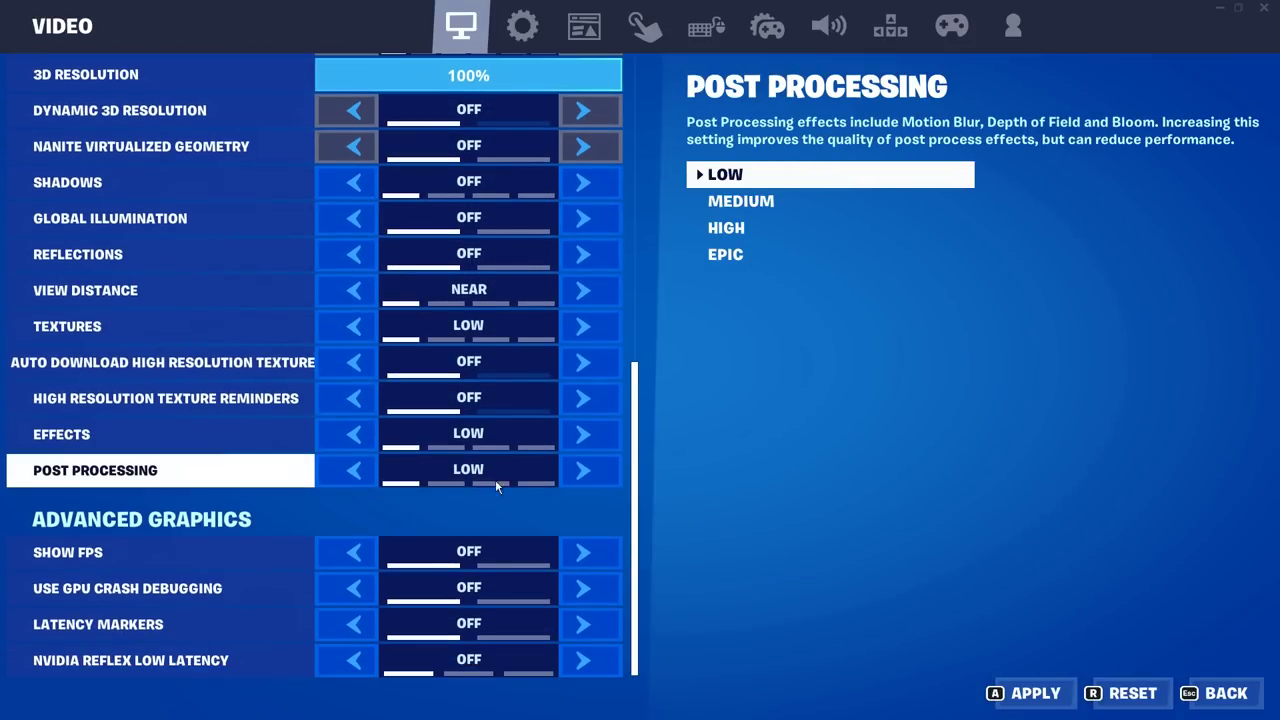
pyautogui.click(588, 556)
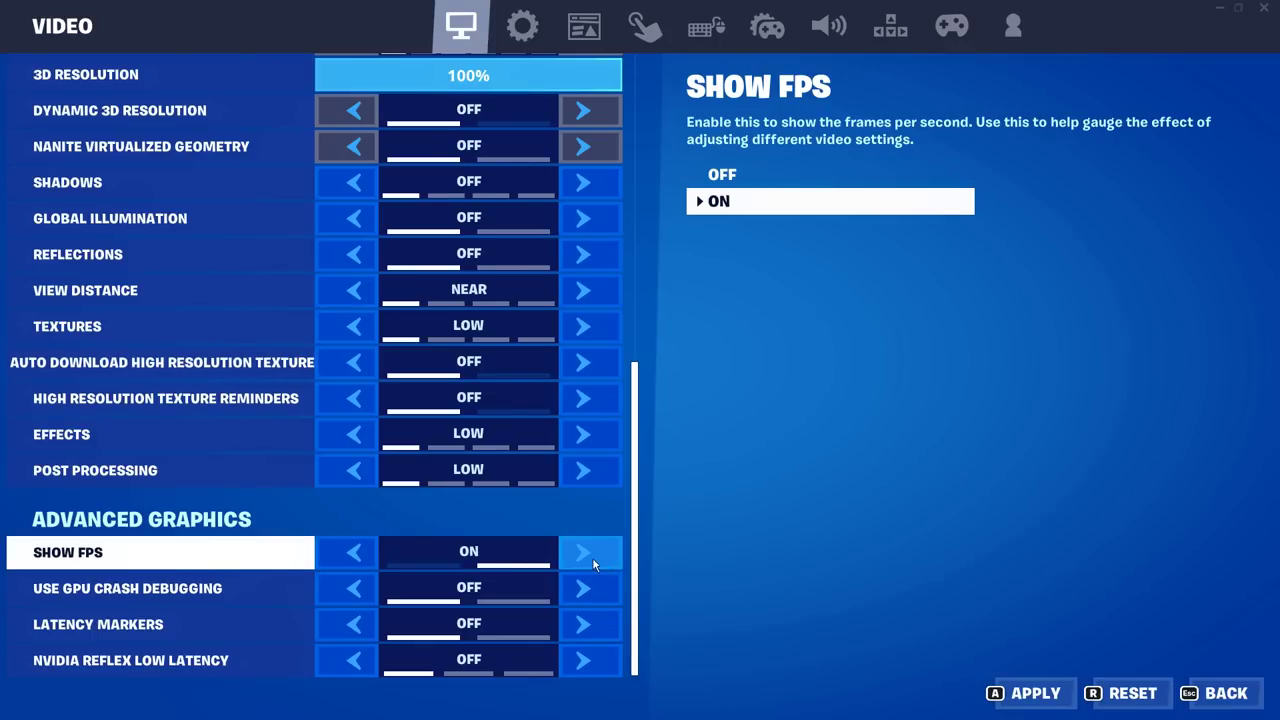
pyautogui.click(342, 556)
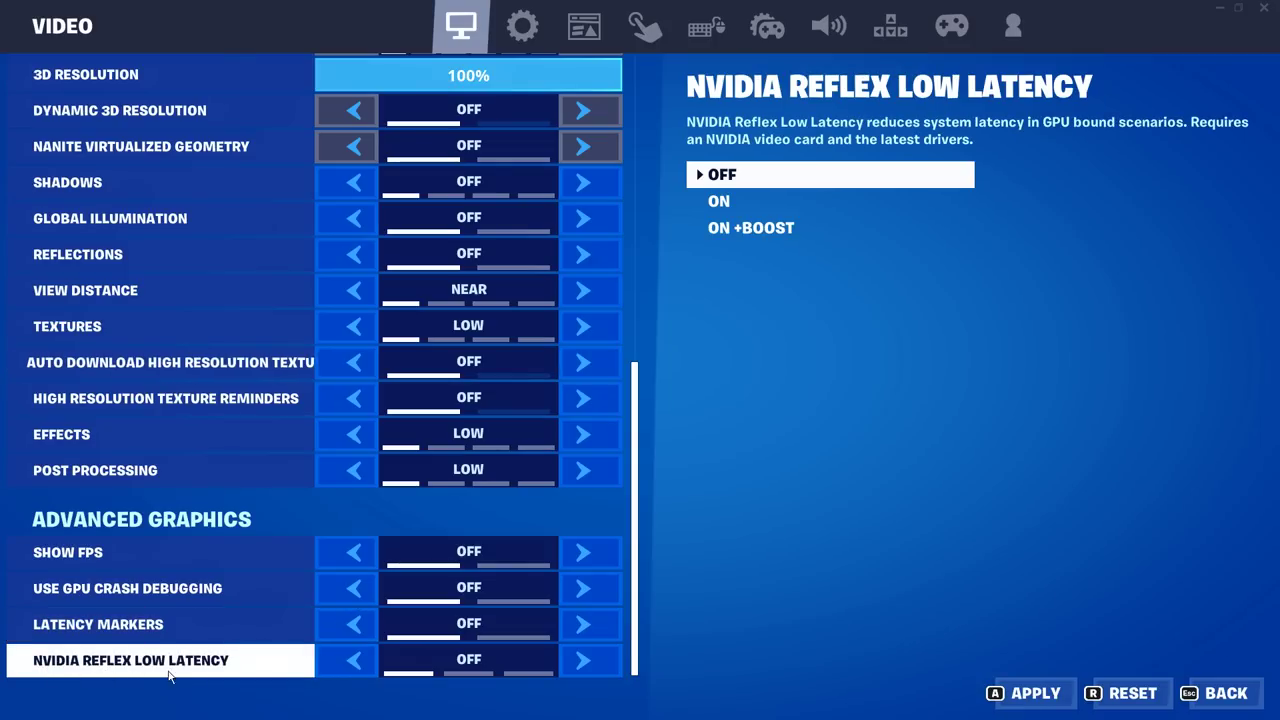
# Step: Set NVIDIA Reflex Low Latency to On, then apply the video settings and restart the game
pyautogui.click(587, 663)
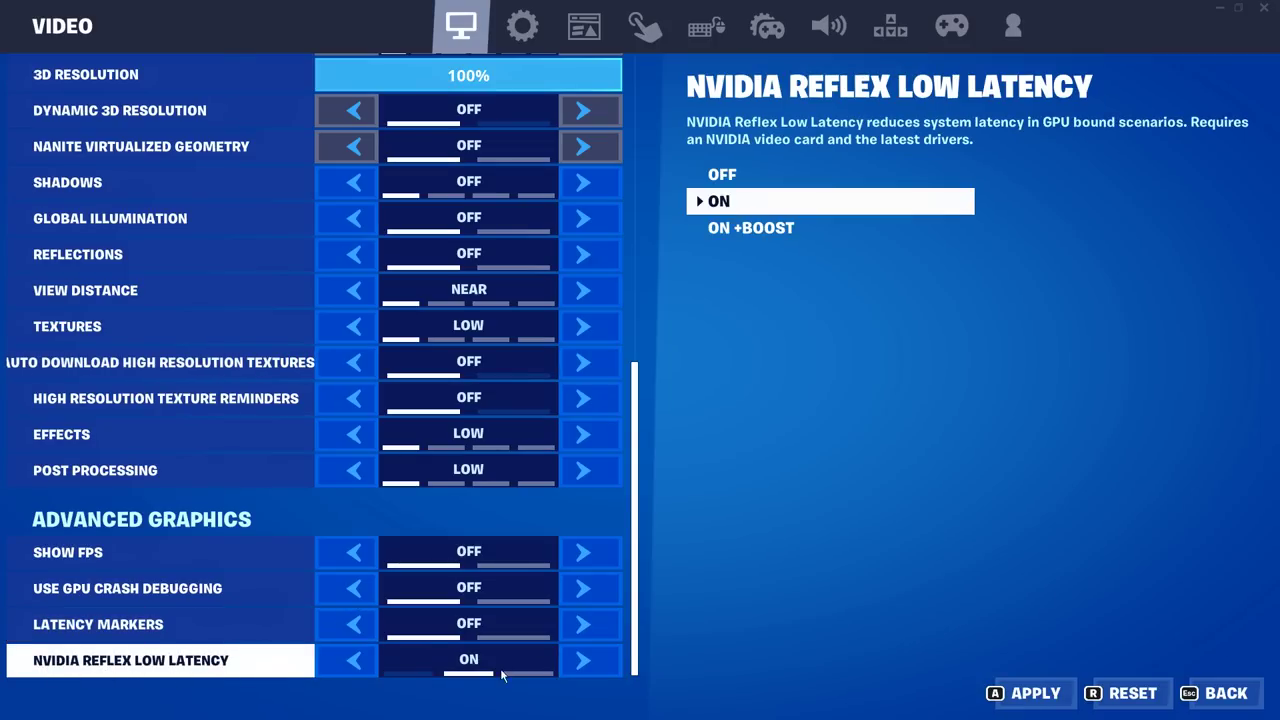
pyautogui.click(587, 663)
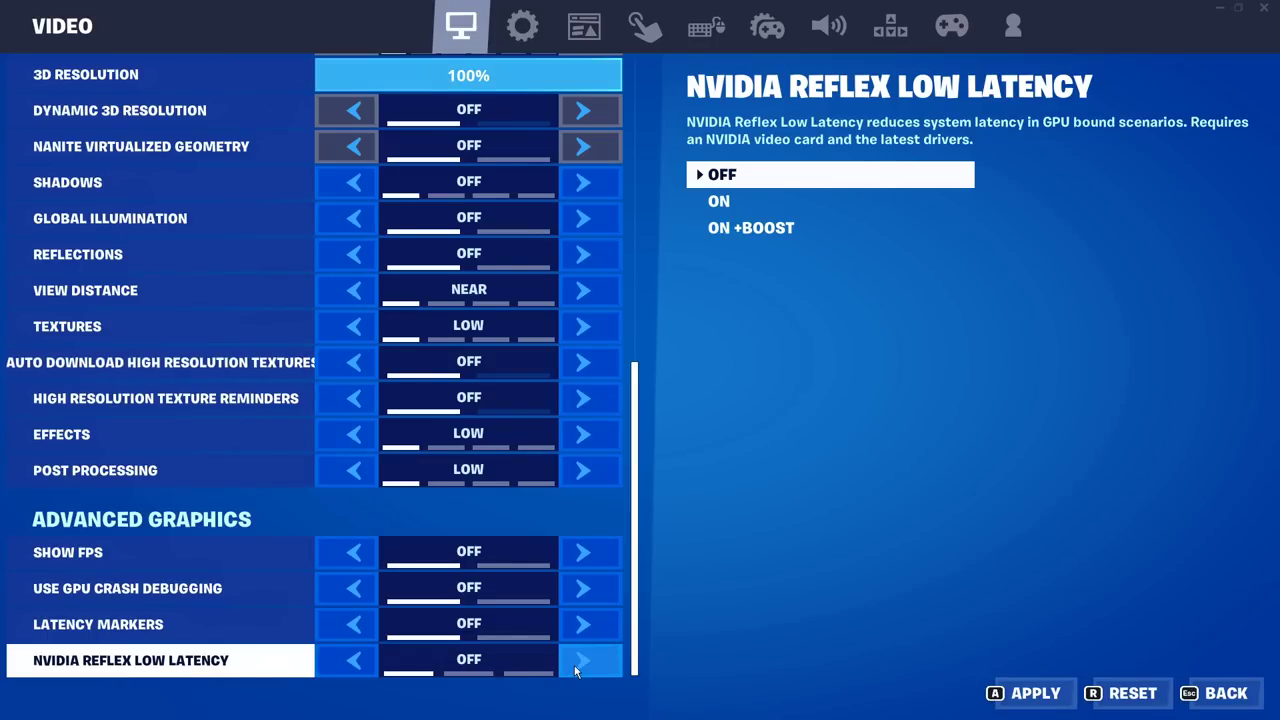
pyautogui.click(578, 662)
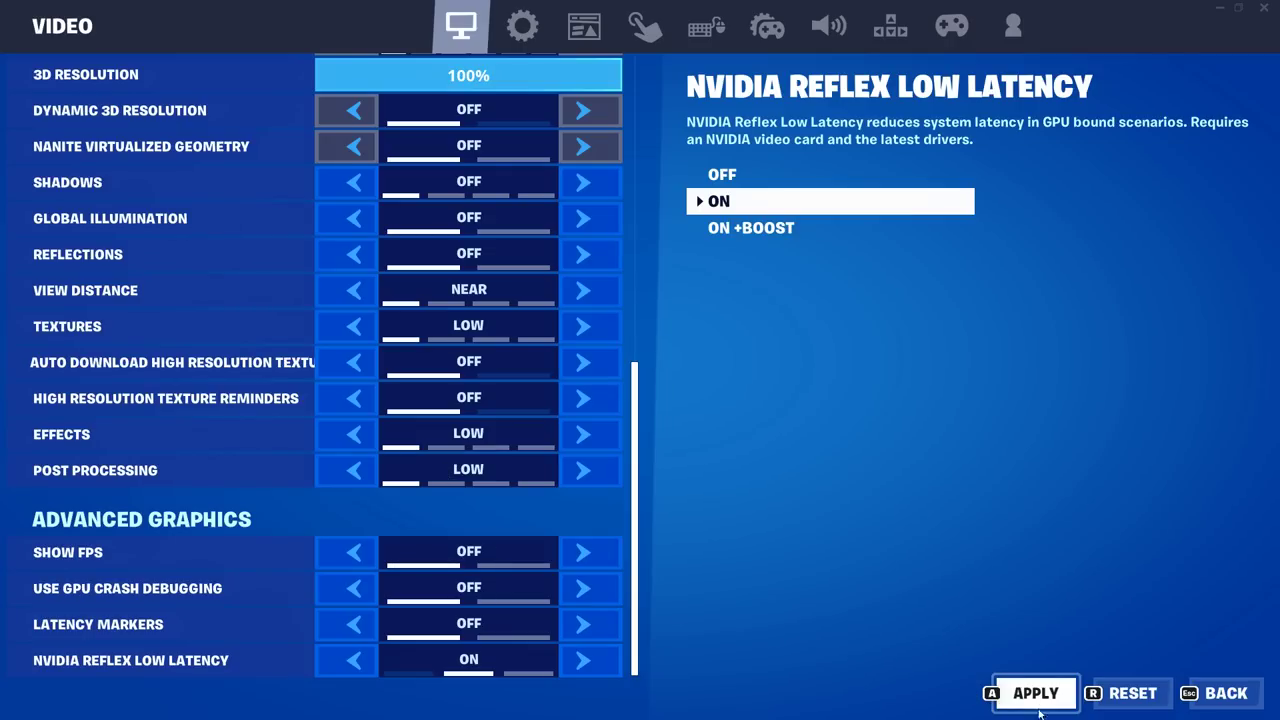
pyautogui.click(1036, 695)
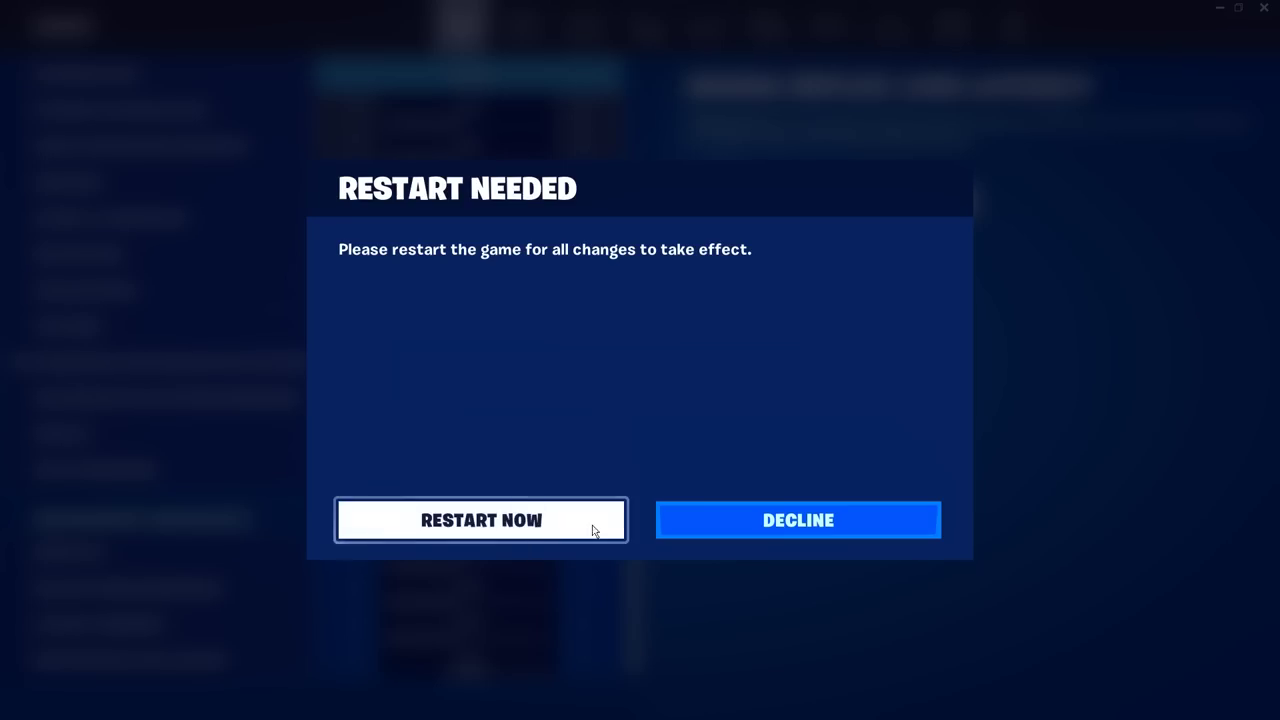
pyautogui.click(575, 527)
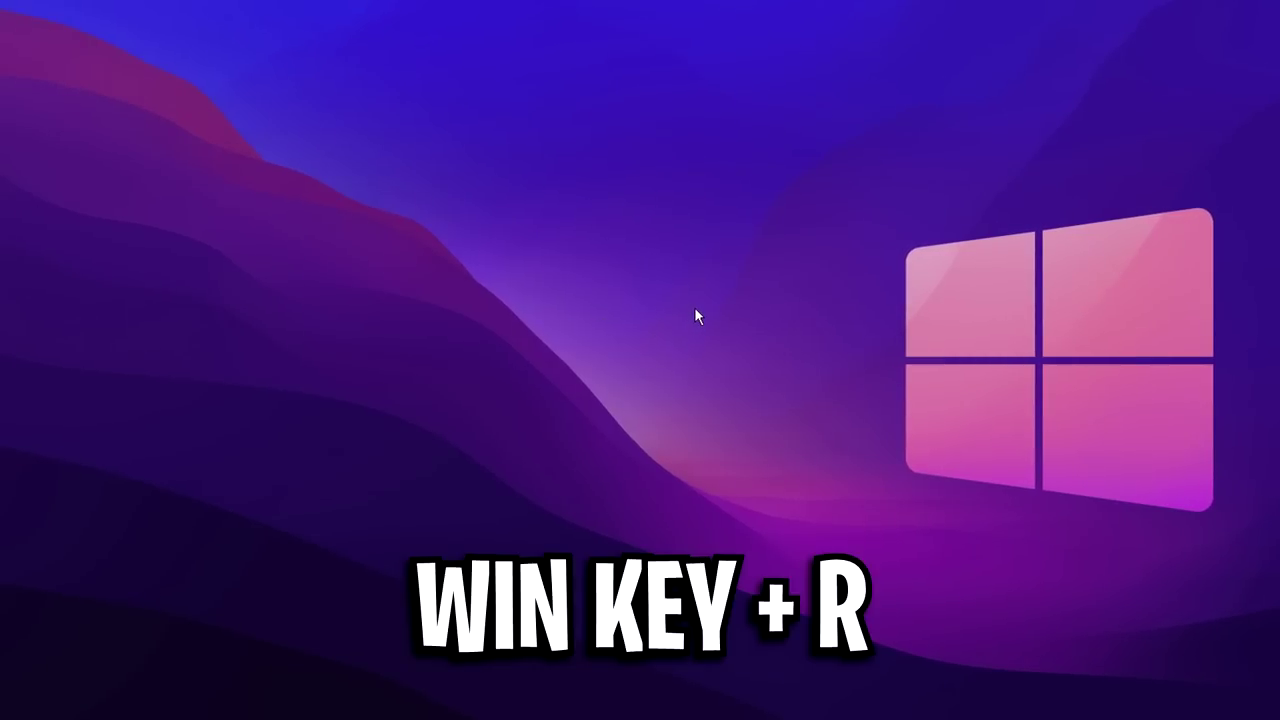
# Step: Run %localappdata% and open the folder FortniteGame\Saved\Config\WindowsClient
pyautogui.press('super+r')
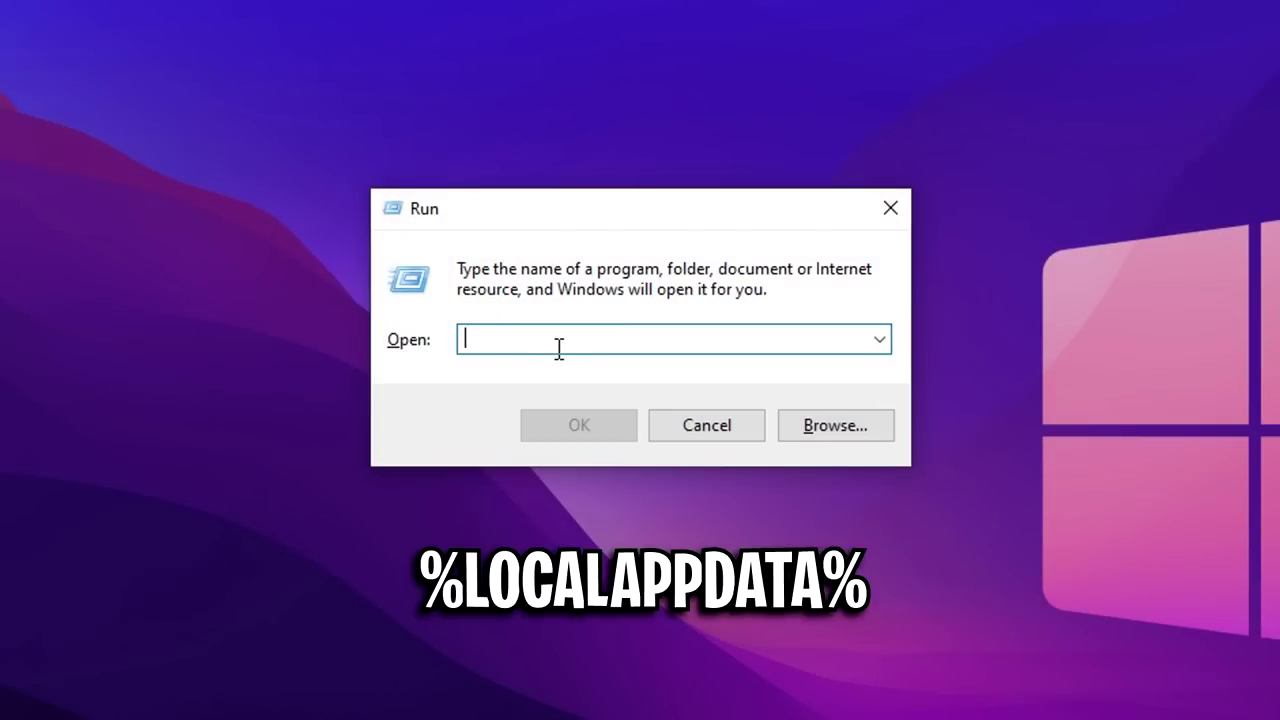
pyautogui.write('%')
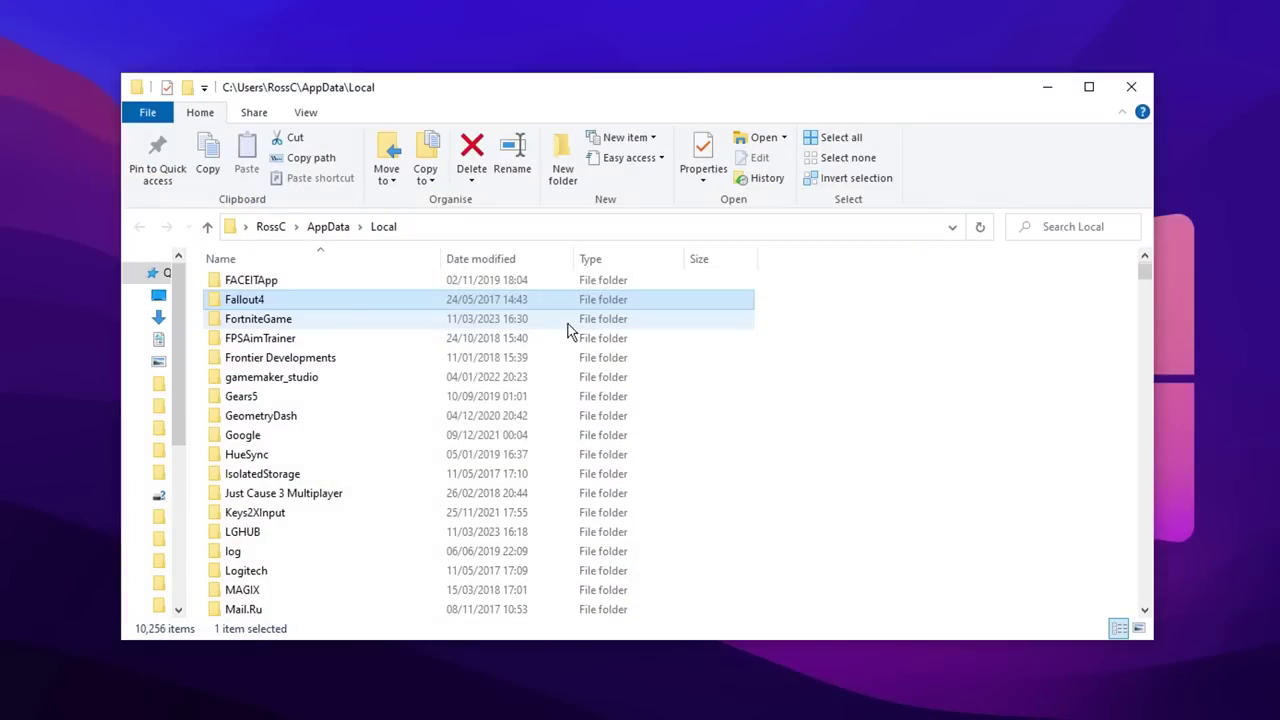
pyautogui.click(380, 320)
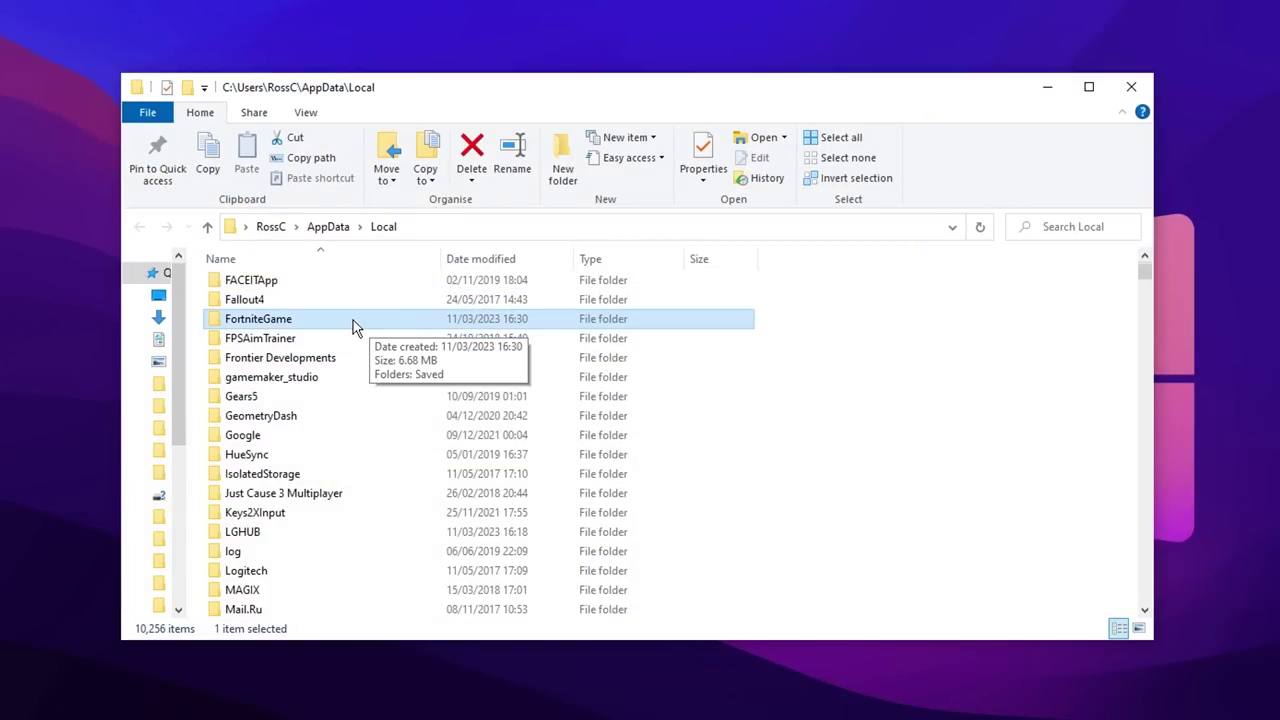
pyautogui.doubleClick(353, 320)
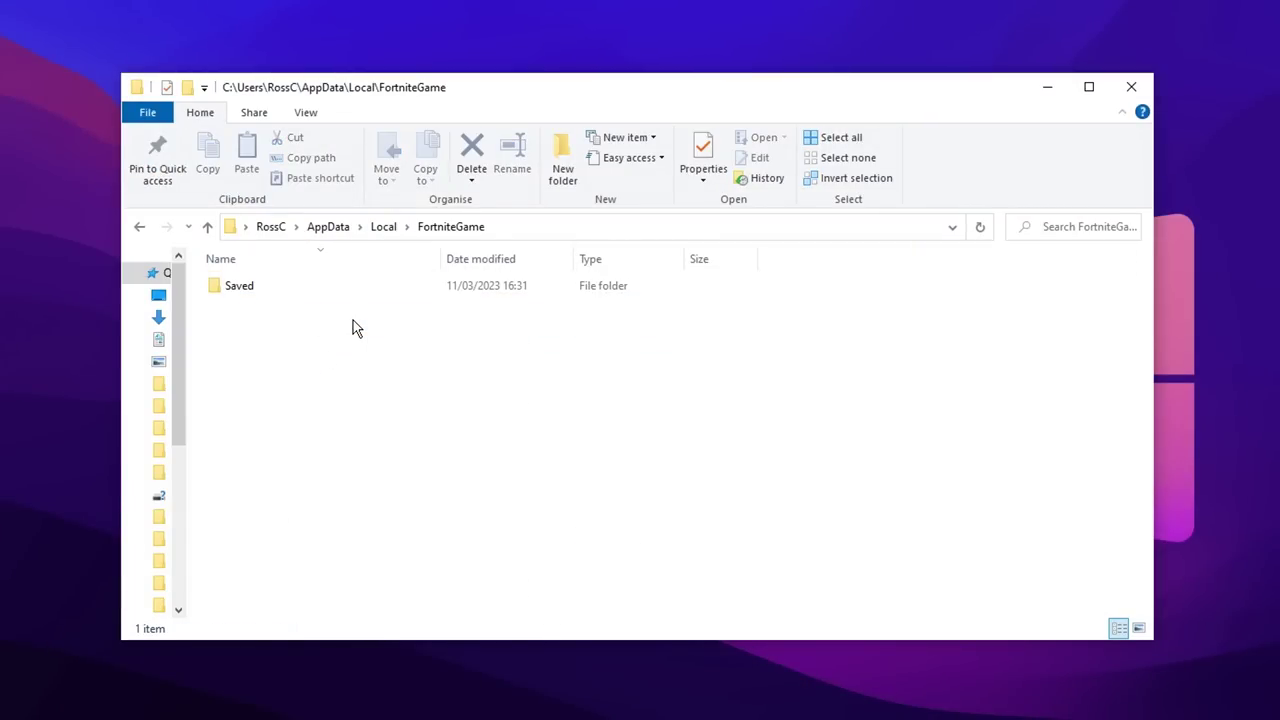
pyautogui.doubleClick(298, 292)
pyautogui.doubleClick(295, 306)
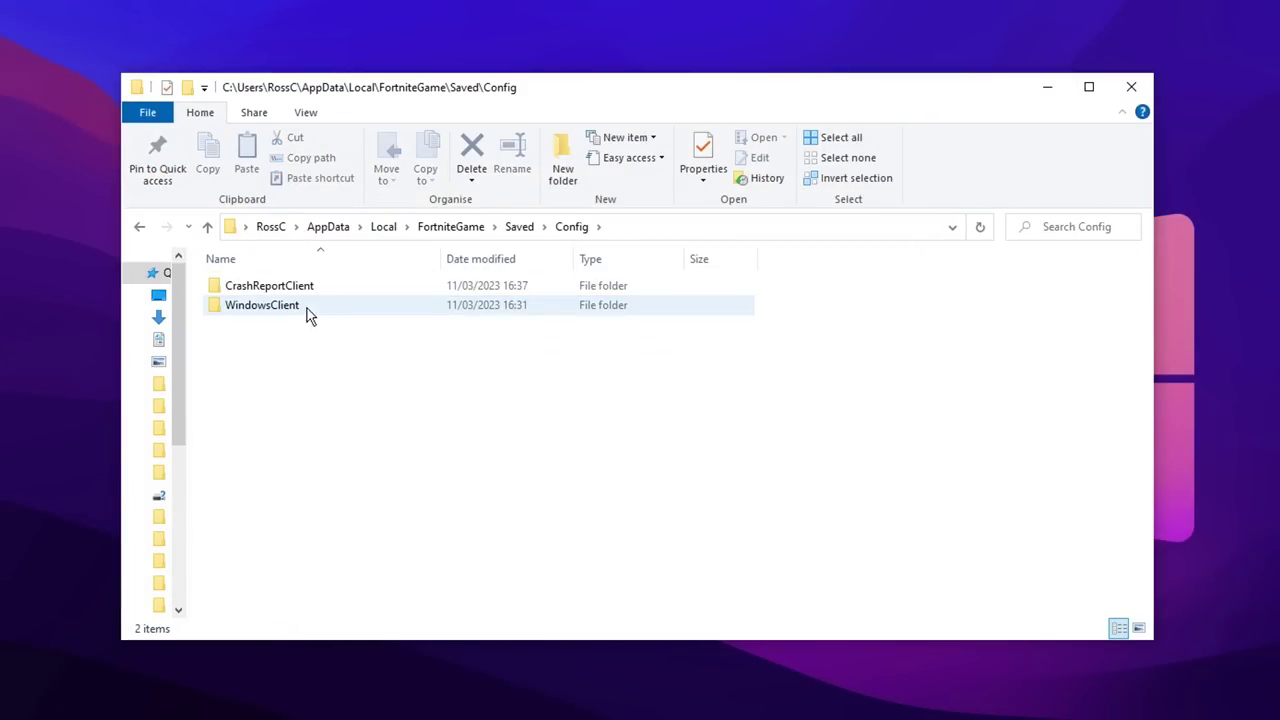
pyautogui.doubleClick(363, 308)
# Step: Check the Read-only attribute in the properties of GameUserSettings.ini and close the properties
pyautogui.click(285, 291)
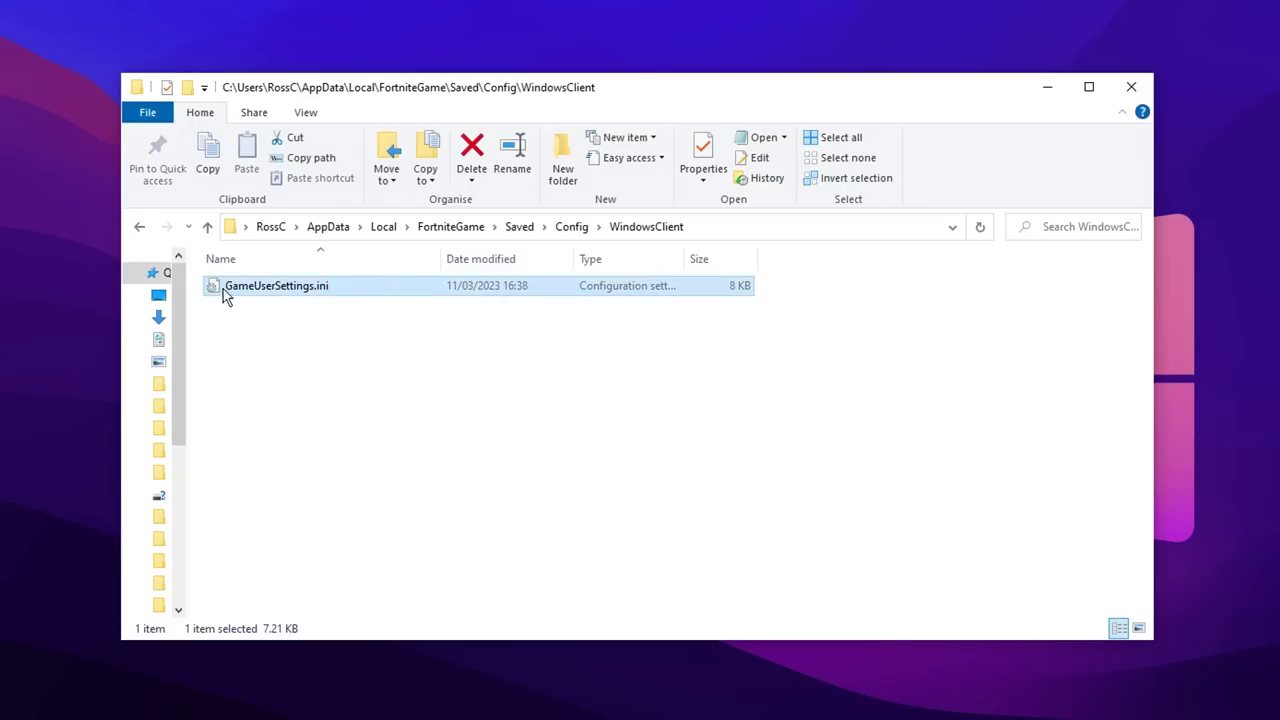
pyautogui.rightClick(614, 285)
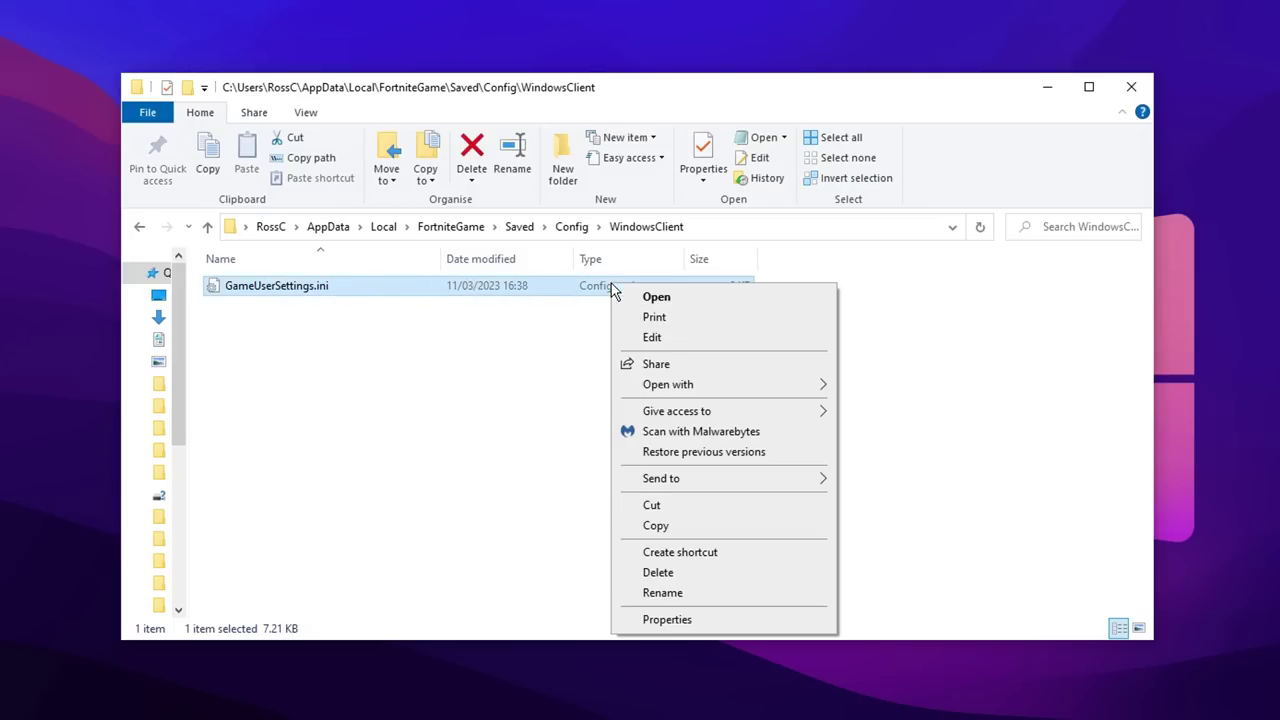
pyautogui.click(667, 620)
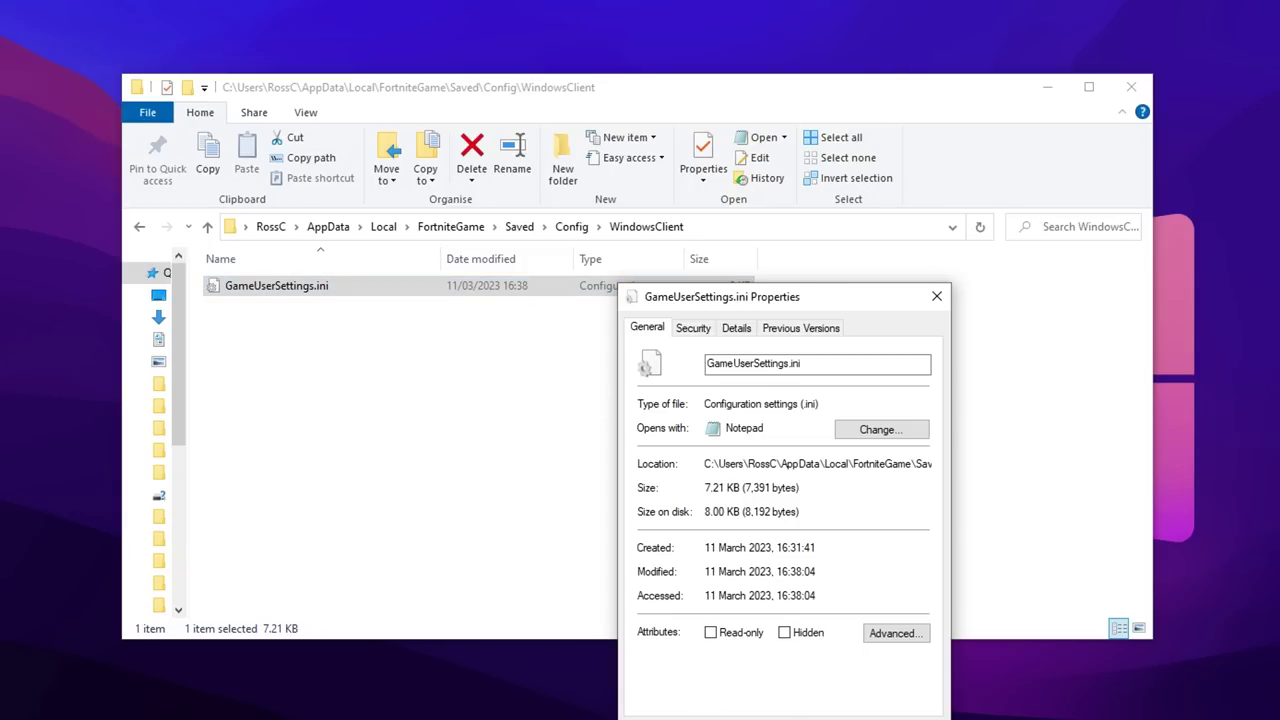
pyautogui.press('Escape')
# Step: Open GameUserSettings.ini for editing in Notepad and look through its game settings
pyautogui.rightClick(466, 288)
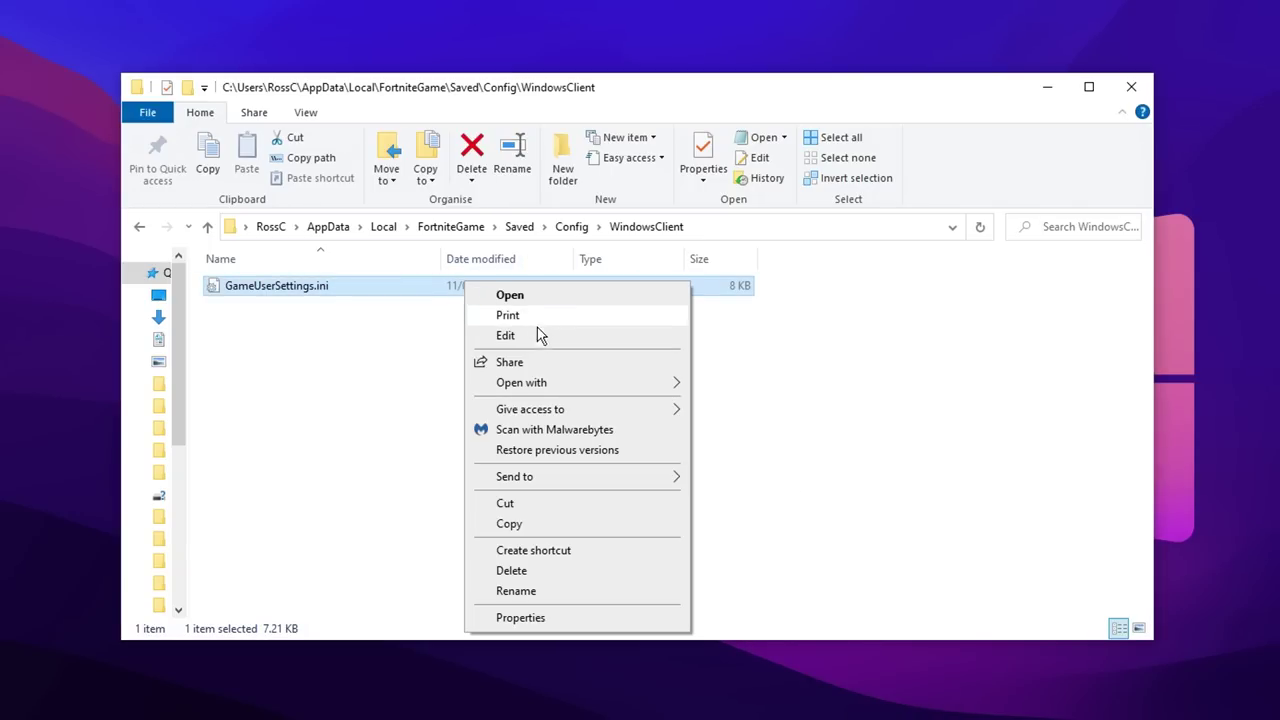
pyautogui.click(505, 335)
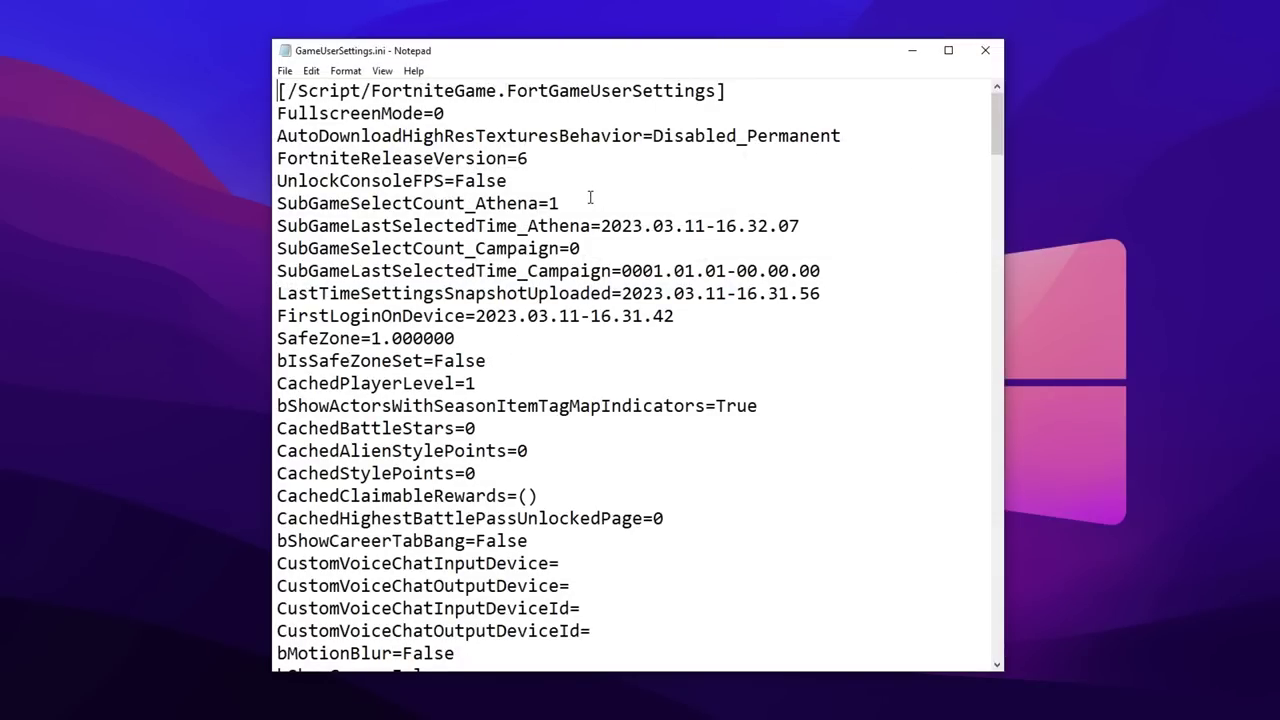
pyautogui.scroll(-5, 587, 193)
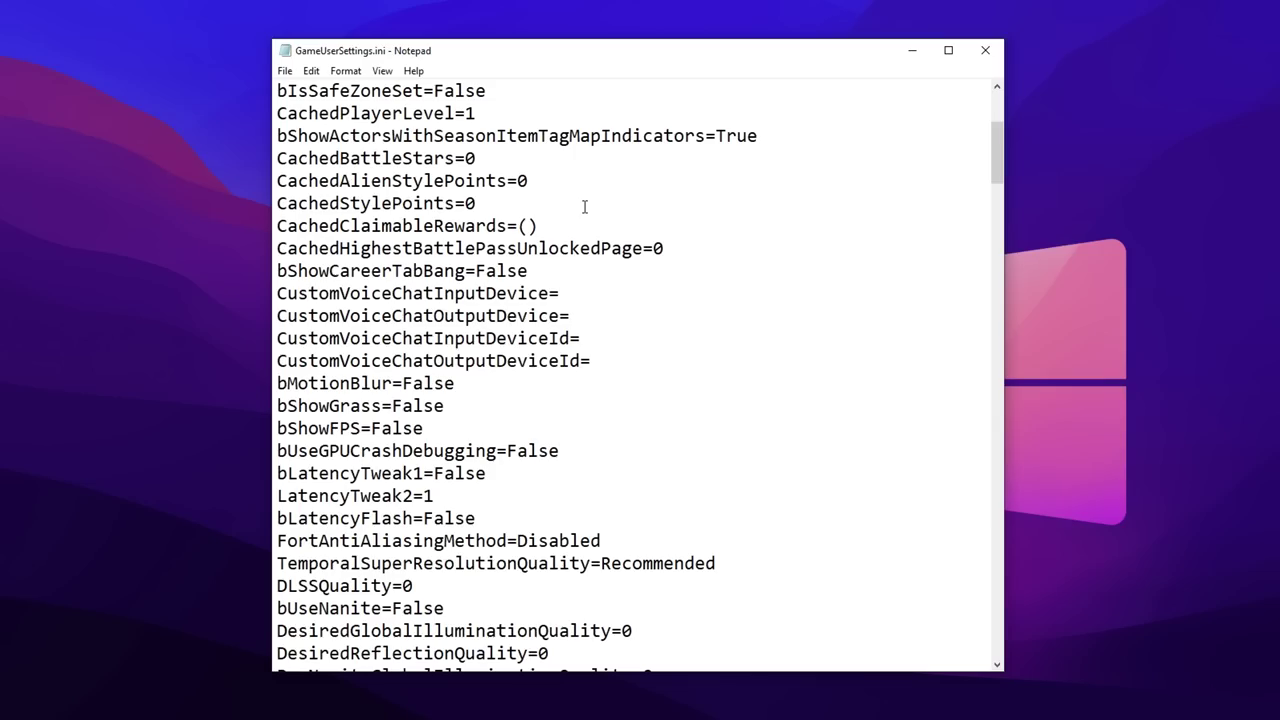
# Step: Examine the anti-aliasing, Nanite, global illumination and reflection quality entries in GameUserSettings.ini
pyautogui.scroll(-2, 584, 207)
pyautogui.scroll(-1, 579, 214)
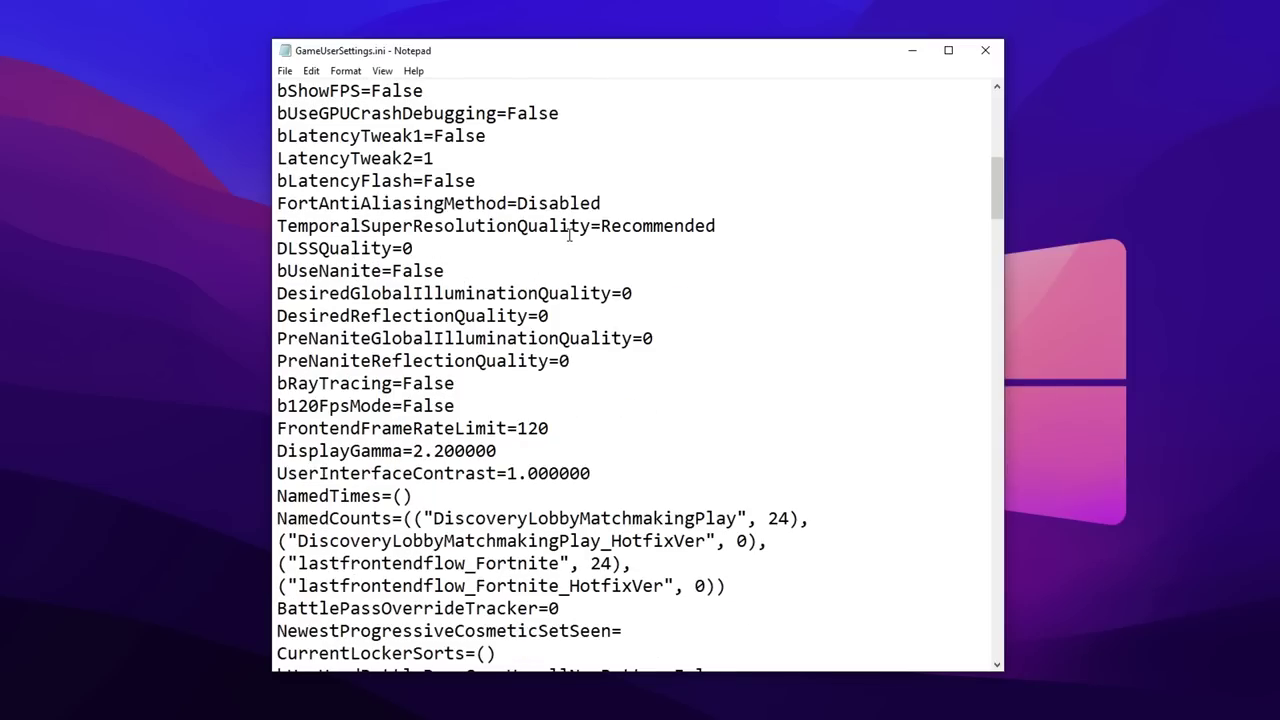
pyautogui.scroll(-1, 559, 249)
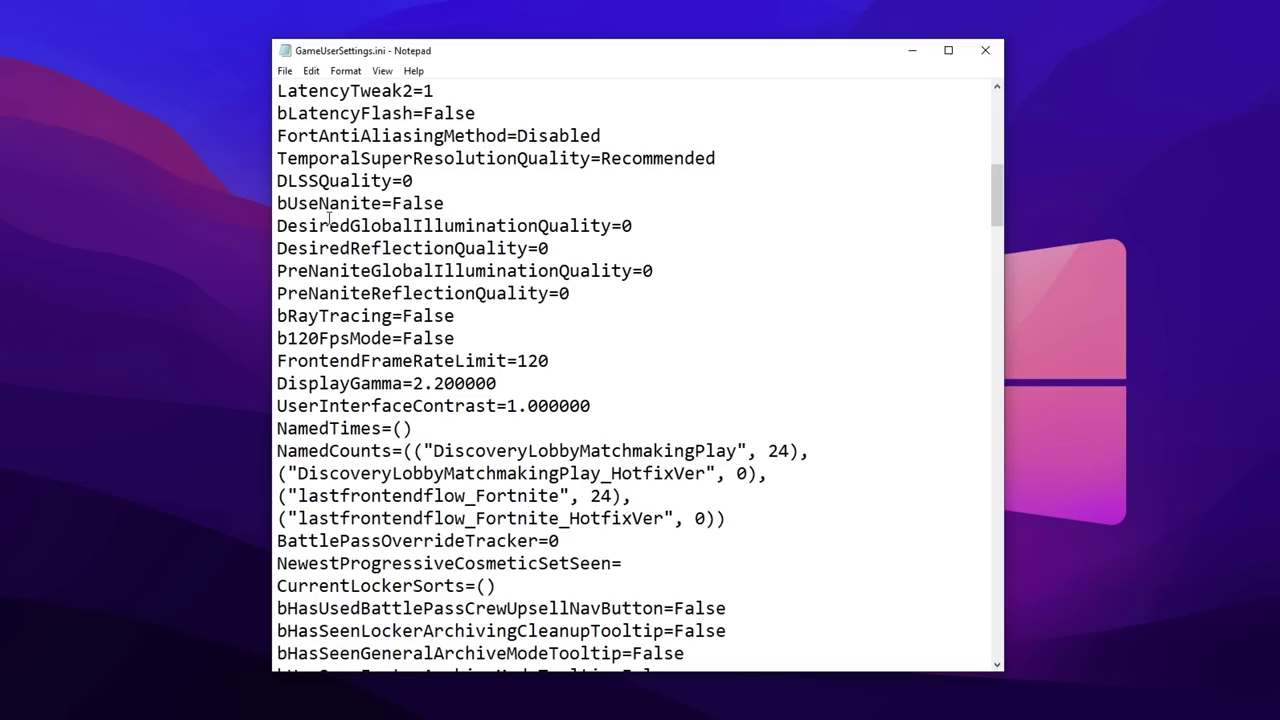
pyautogui.moveTo(312, 224); pyautogui.dragTo(248, 222)
pyautogui.click(636, 285)
pyautogui.click(666, 232)
pyautogui.doubleClick(628, 226)
pyautogui.click(669, 248)
# Step: Look through the tooltip, playlist, mobile and notification entries of GameUserSettings.ini down to the resolution settings
pyautogui.scroll(-2, 659, 285)
pyautogui.scroll(1, 657, 300)
pyautogui.scroll(-7, 655, 300)
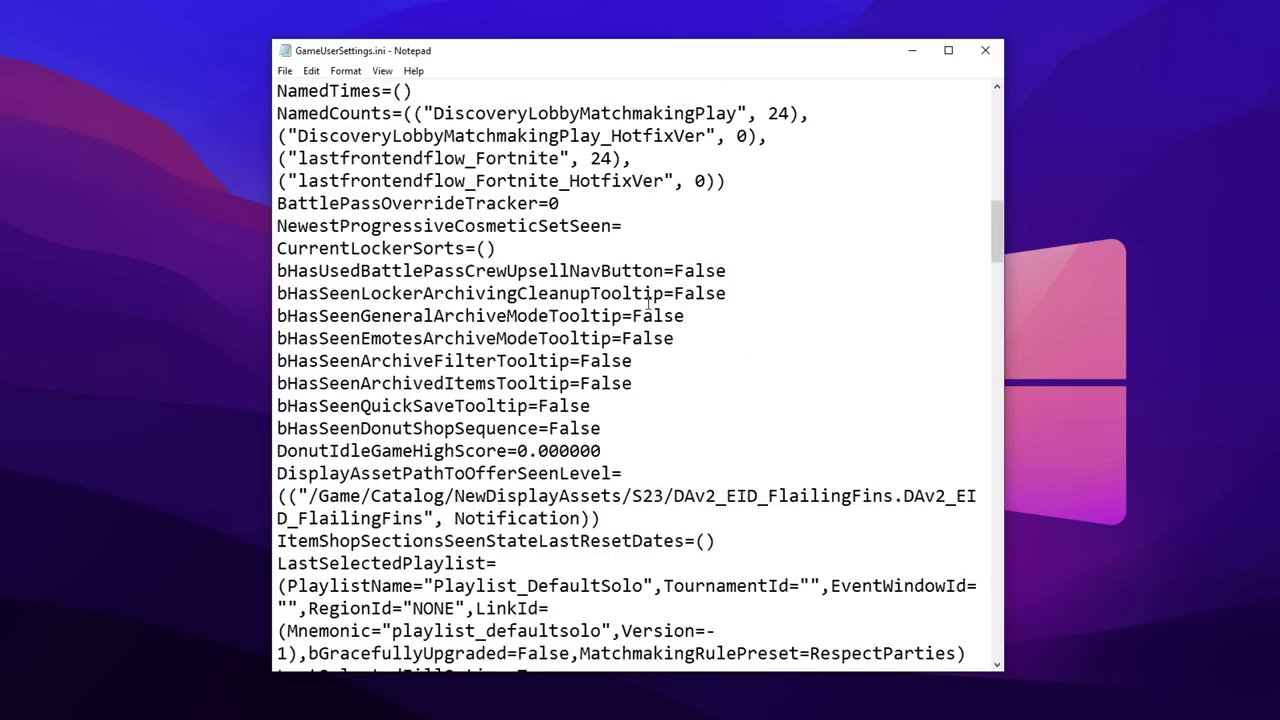
pyautogui.scroll(-10, 640, 310)
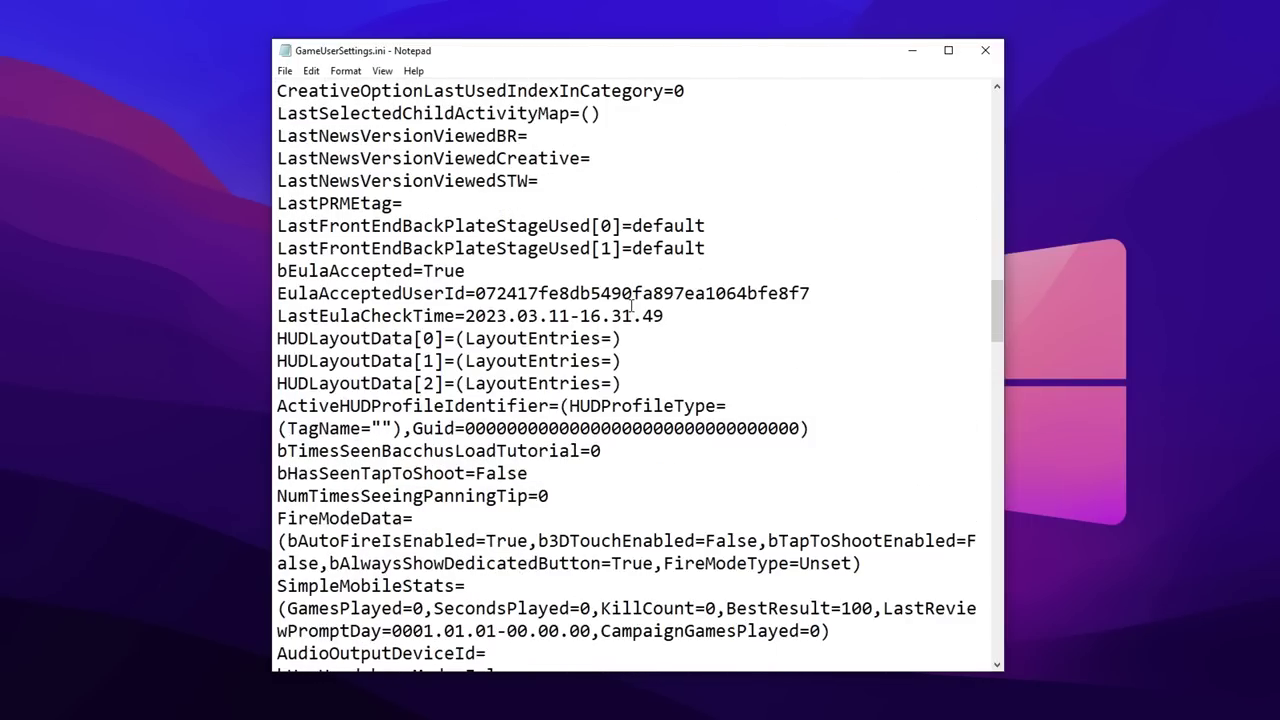
pyautogui.scroll(-4, 626, 313)
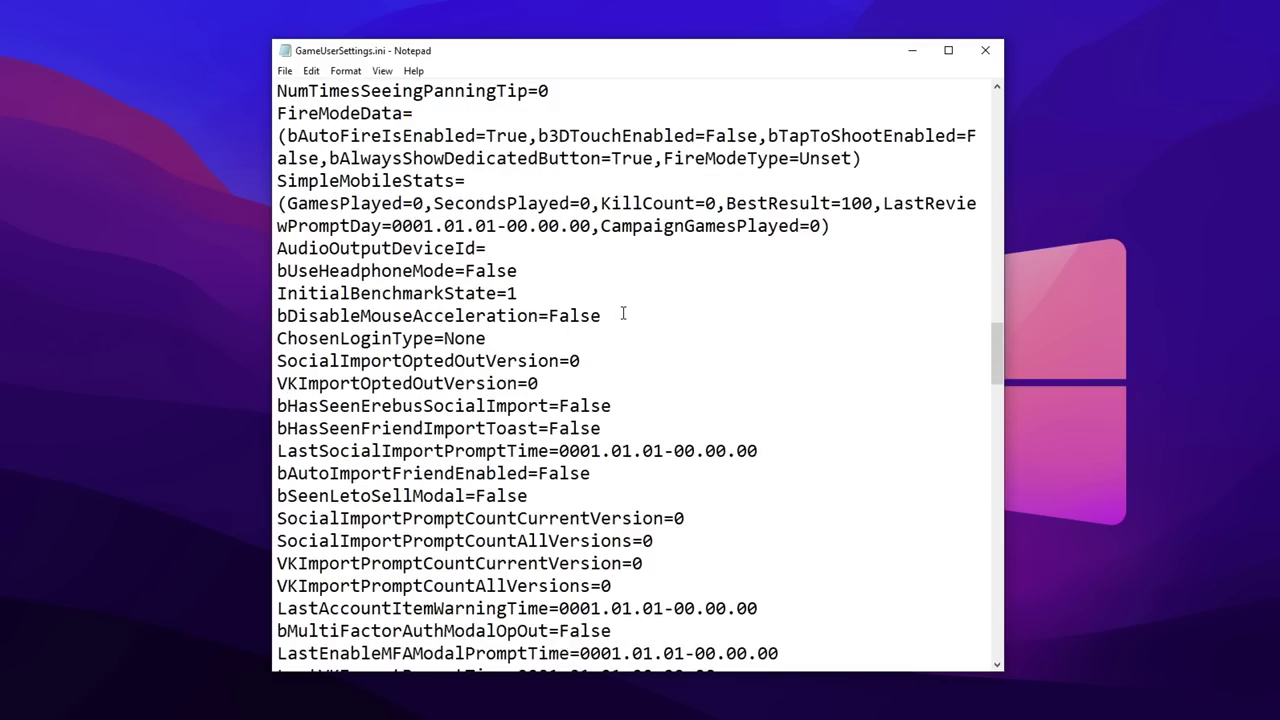
pyautogui.scroll(-8, 618, 316)
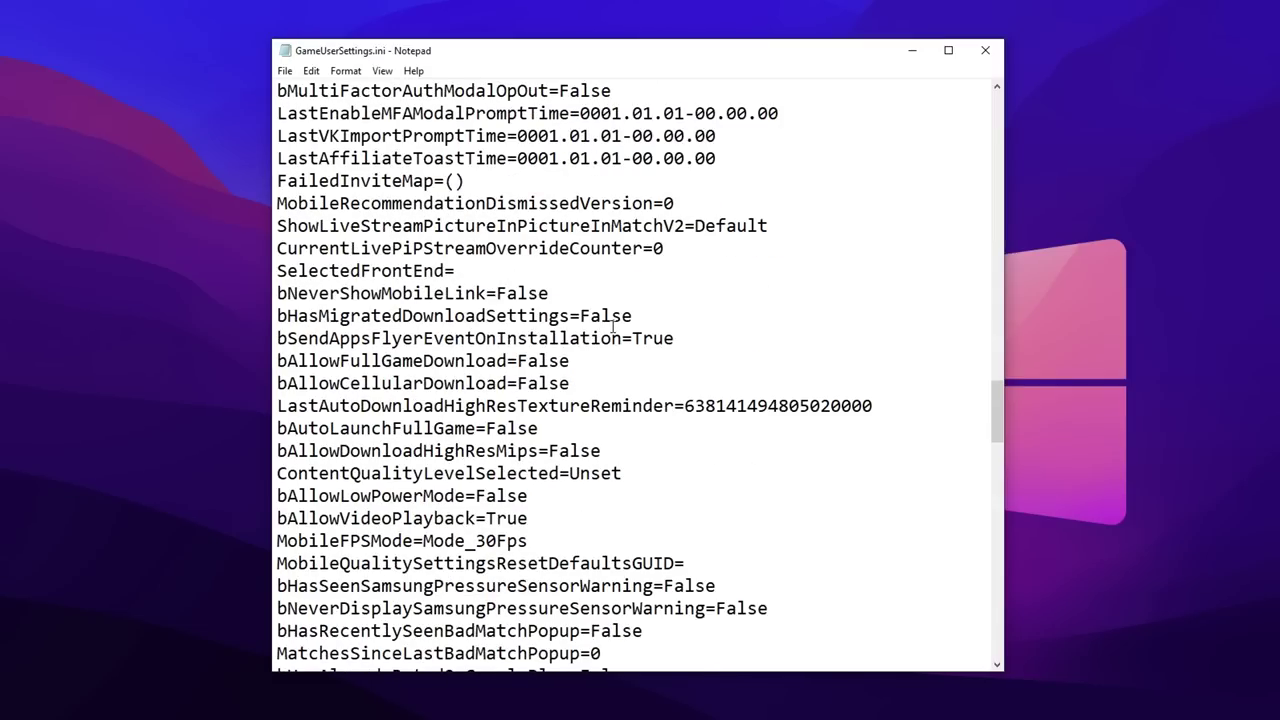
pyautogui.scroll(-2, 608, 330)
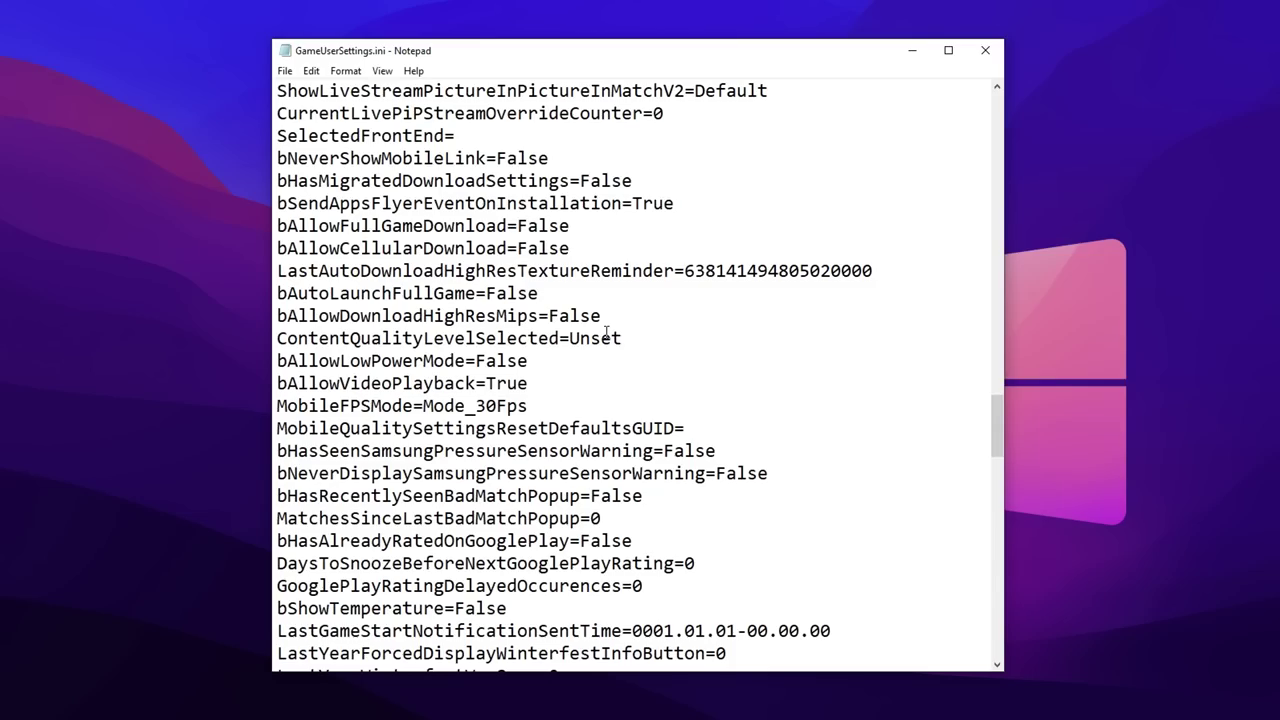
pyautogui.scroll(-1, 607, 333)
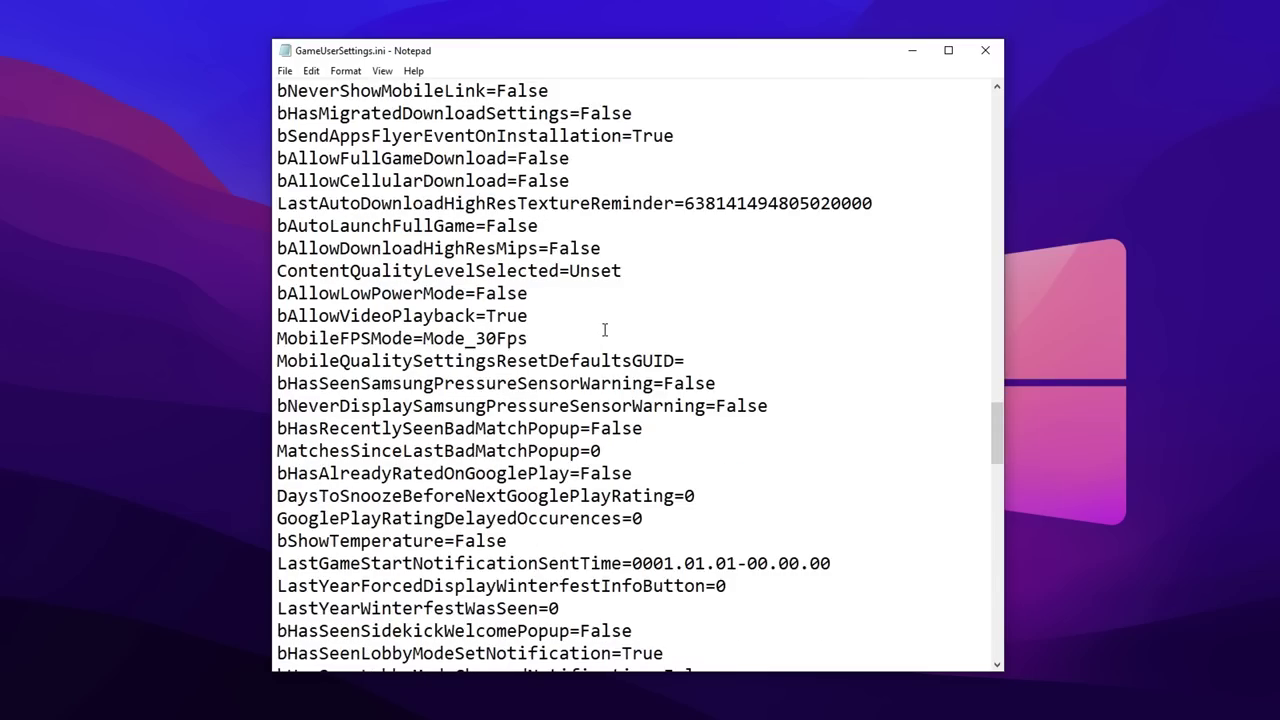
pyautogui.scroll(-1, 604, 330)
pyautogui.scroll(-1, 604, 330)
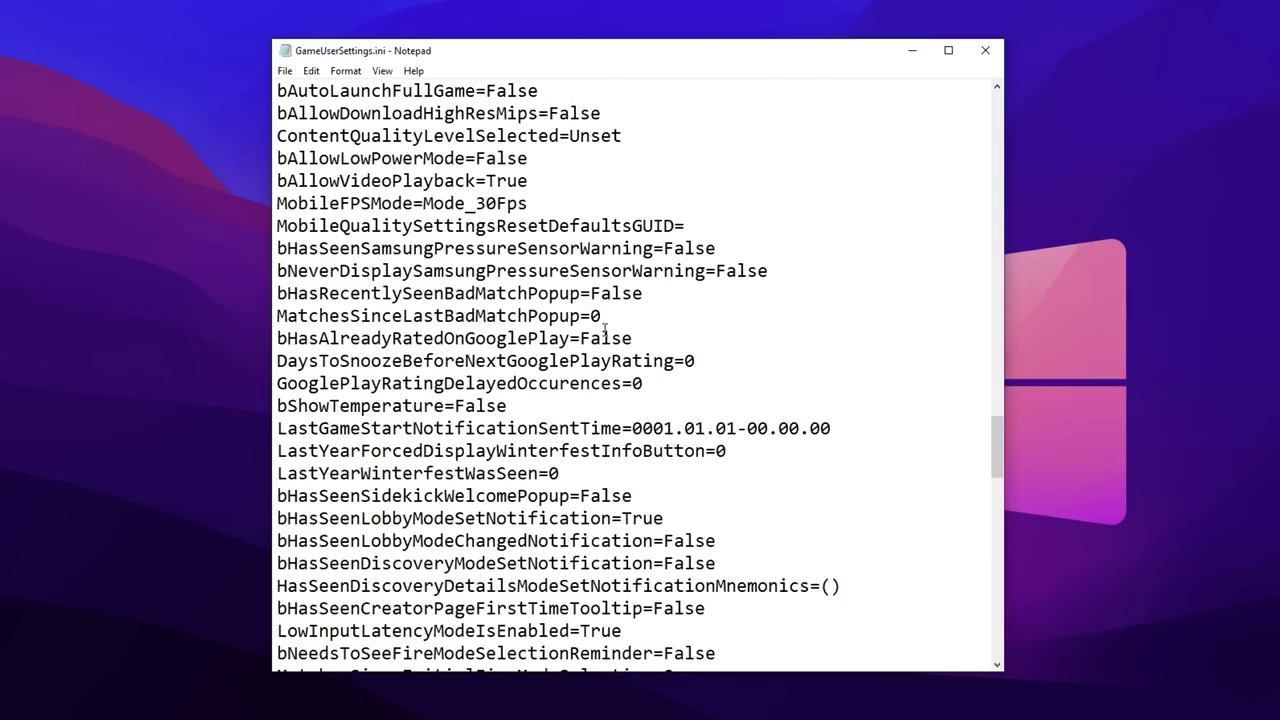
pyautogui.scroll(-5, 604, 330)
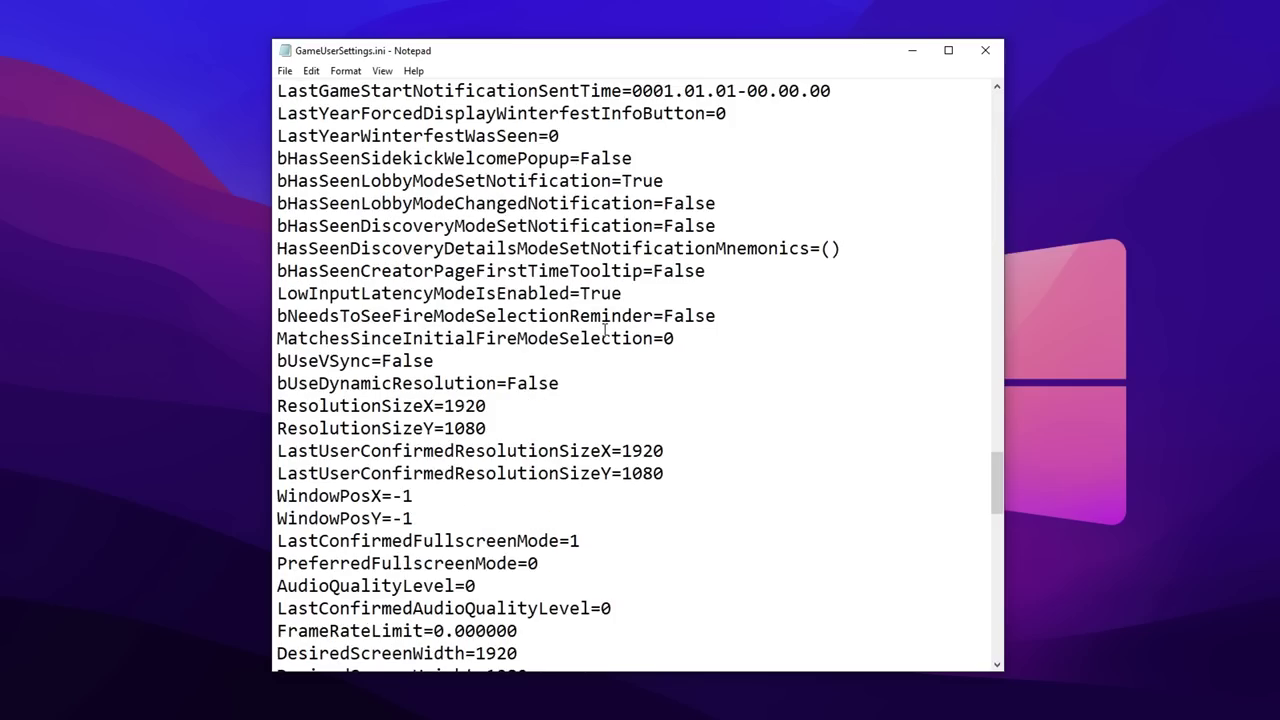
# Step: Examine the ResolutionSizeX, ResolutionSizeY and LastUserConfirmedResolutionSize lines by highlighting all four
pyautogui.scroll(-2, 604, 330)
pyautogui.moveTo(278, 266); pyautogui.dragTo(466, 318)
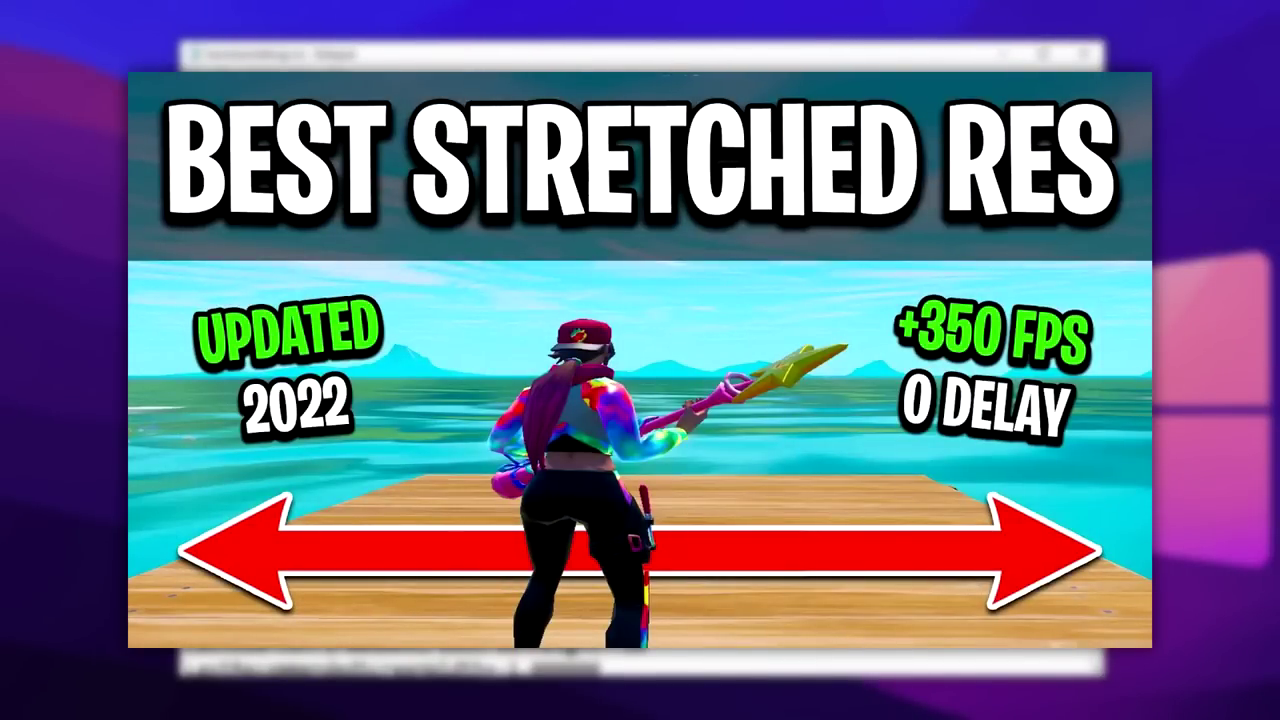
pyautogui.hotkey('shift', 'Up')
pyautogui.hotkey('shift', 'Up')
pyautogui.hotkey('shift', 'Up')
pyautogui.hotkey('shift', 'Up')
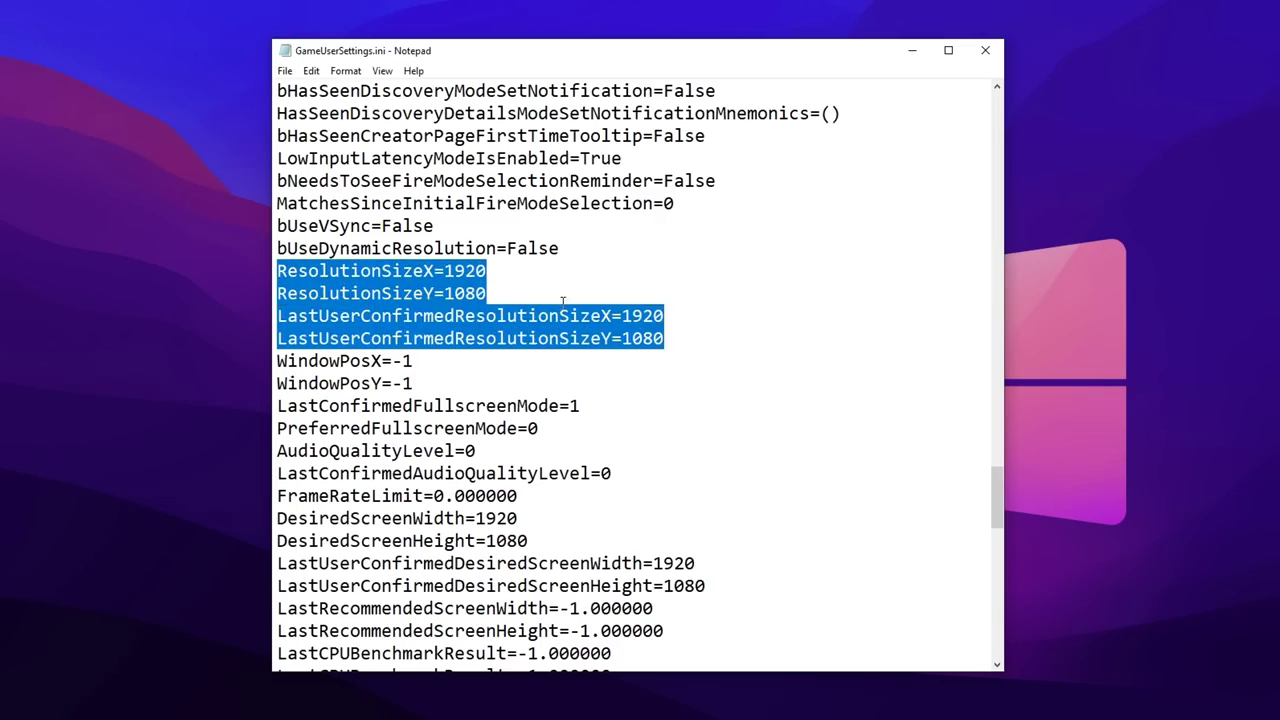
pyautogui.click(730, 334)
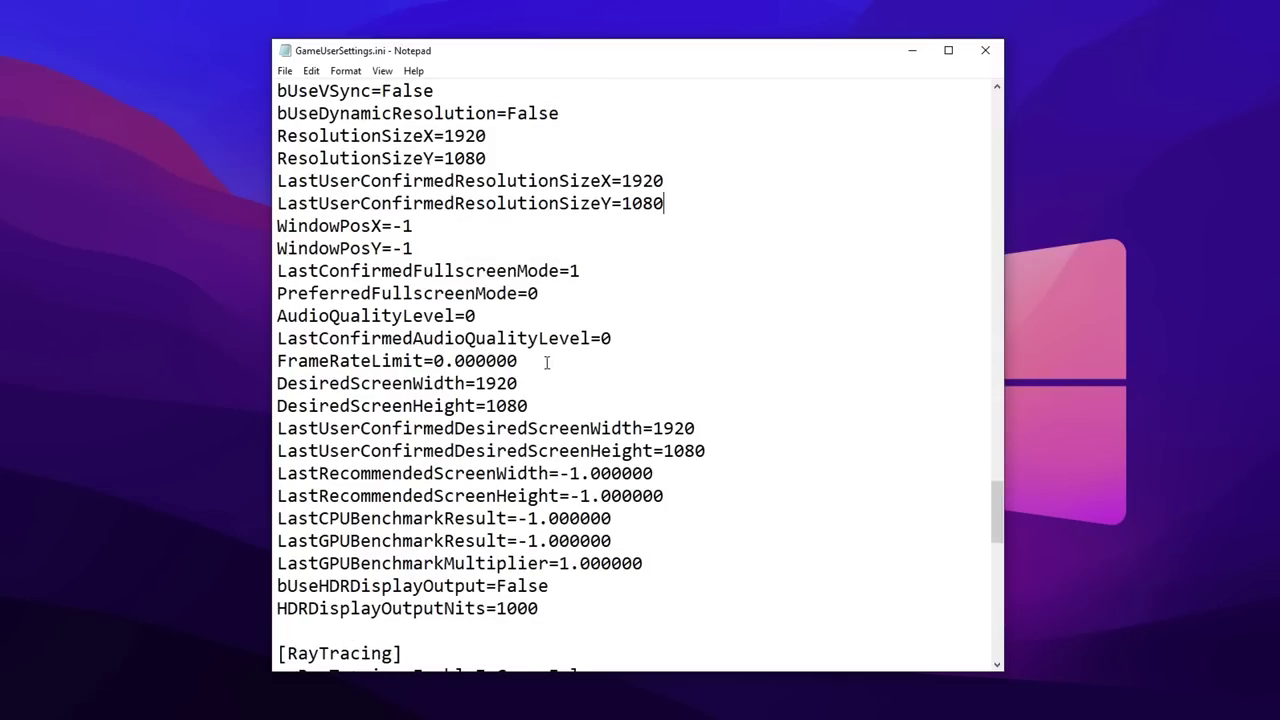
# Step: Check the FrameRateLimit line and its value in GameUserSettings.ini
pyautogui.moveTo(518, 361); pyautogui.dragTo(277, 361)
pyautogui.moveTo(433, 361); pyautogui.dragTo(265, 362)
pyautogui.click(588, 363)
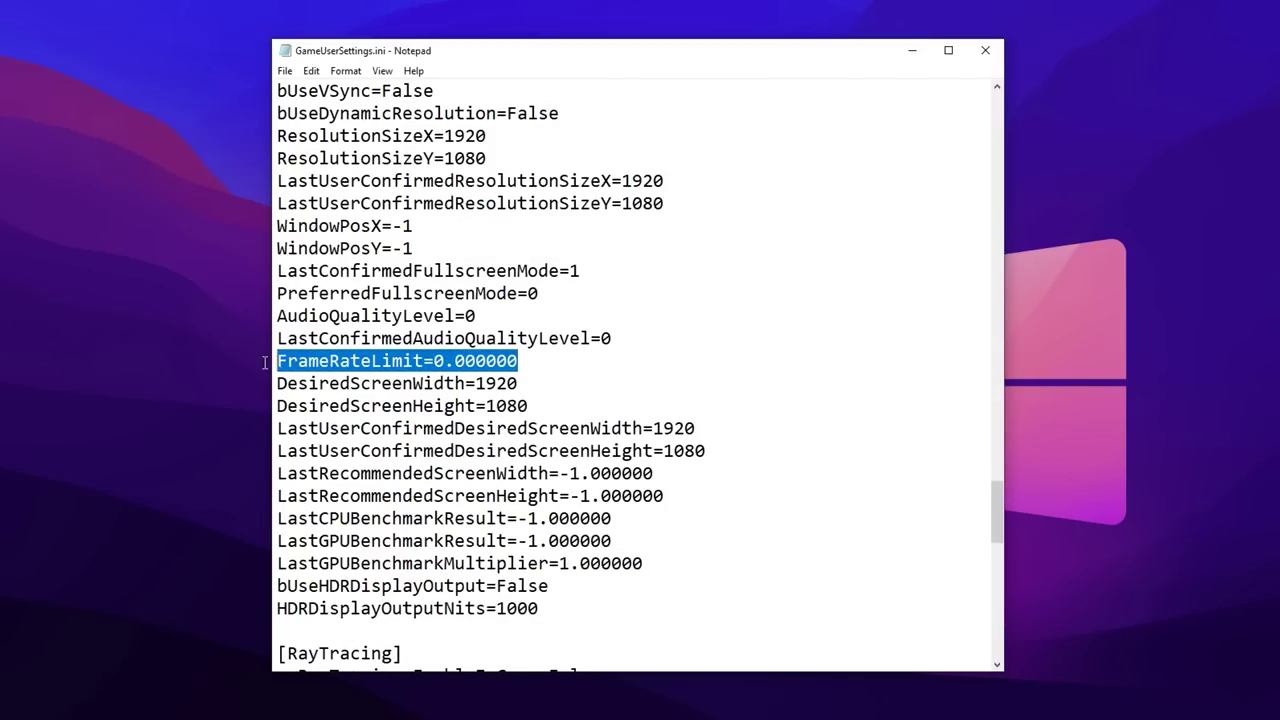
pyautogui.moveTo(562, 363); pyautogui.dragTo(433, 362)
pyautogui.moveTo(564, 357); pyautogui.dragTo(266, 362)
pyautogui.moveTo(366, 361); pyautogui.dragTo(433, 361)
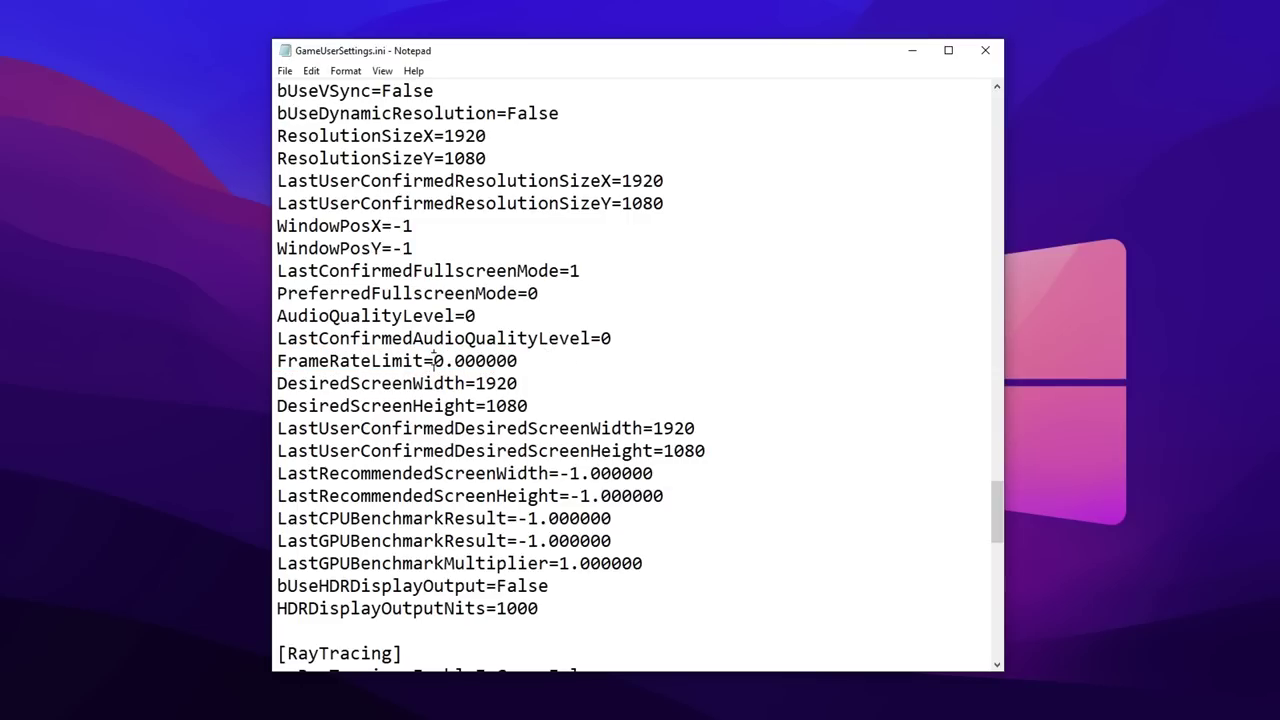
pyautogui.moveTo(520, 361); pyautogui.dragTo(256, 362)
pyautogui.click(432, 361)
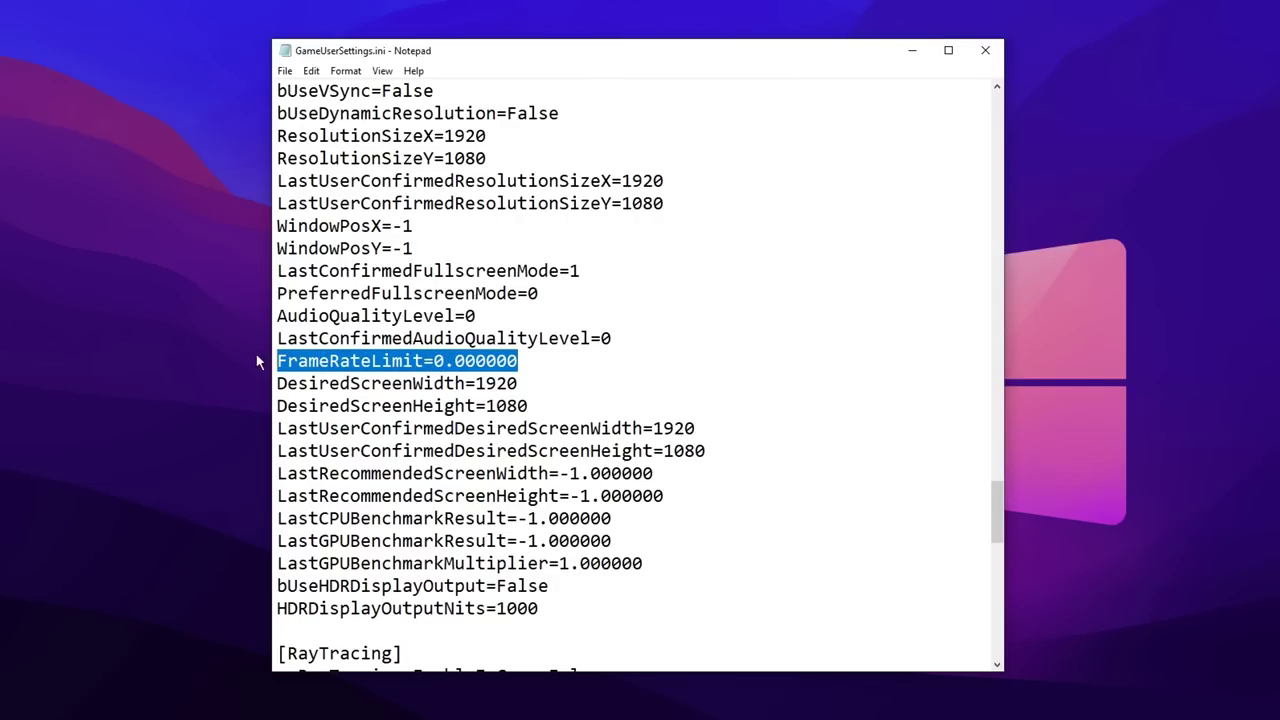
pyautogui.click(565, 366)
# Step: Review the quality entries in the ScalabilityGroups section, from ResolutionQuality to ShadingQuality
pyautogui.scroll(-6, 560, 375)
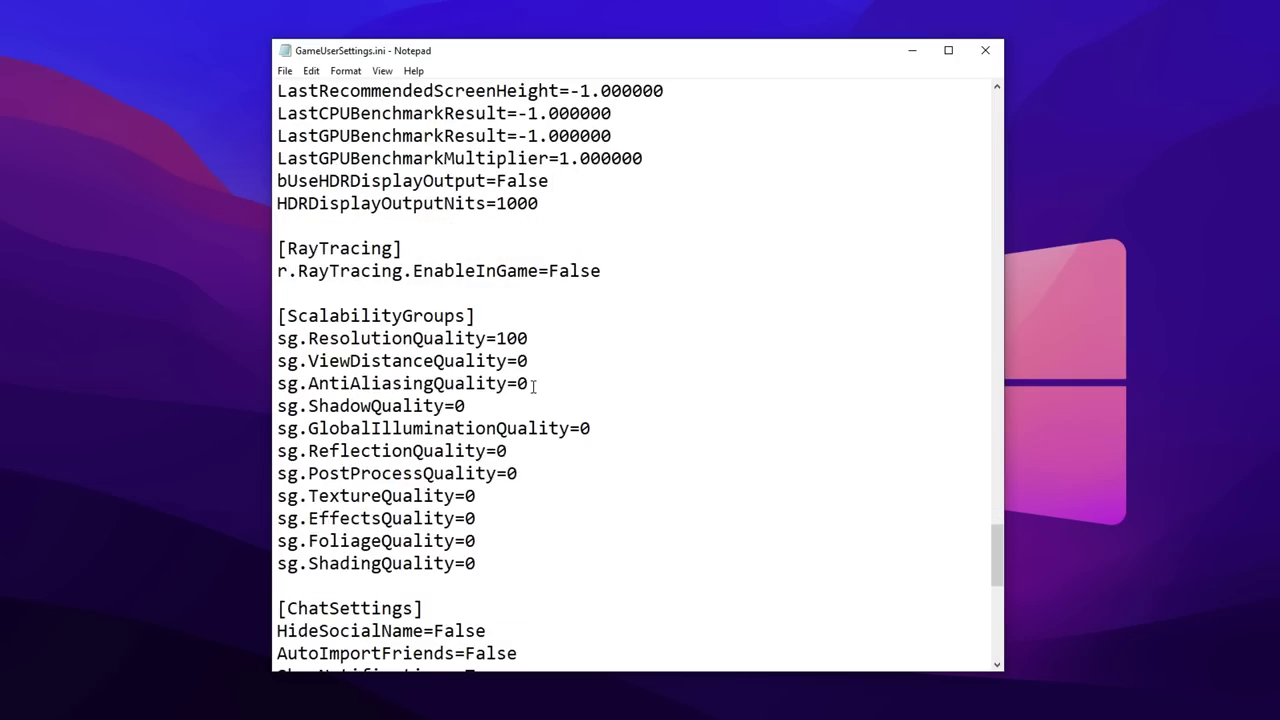
pyautogui.moveTo(279, 316)
pyautogui.mouseDown()
pyautogui.moveTo(486, 317)
pyautogui.moveTo(496, 338)
pyautogui.moveTo(278, 338)
pyautogui.mouseUp()
pyautogui.click(523, 338)
pyautogui.moveTo(392, 383); pyautogui.dragTo(520, 541)
pyautogui.scroll(-3, 524, 478)
pyautogui.scroll(-2, 522, 460)
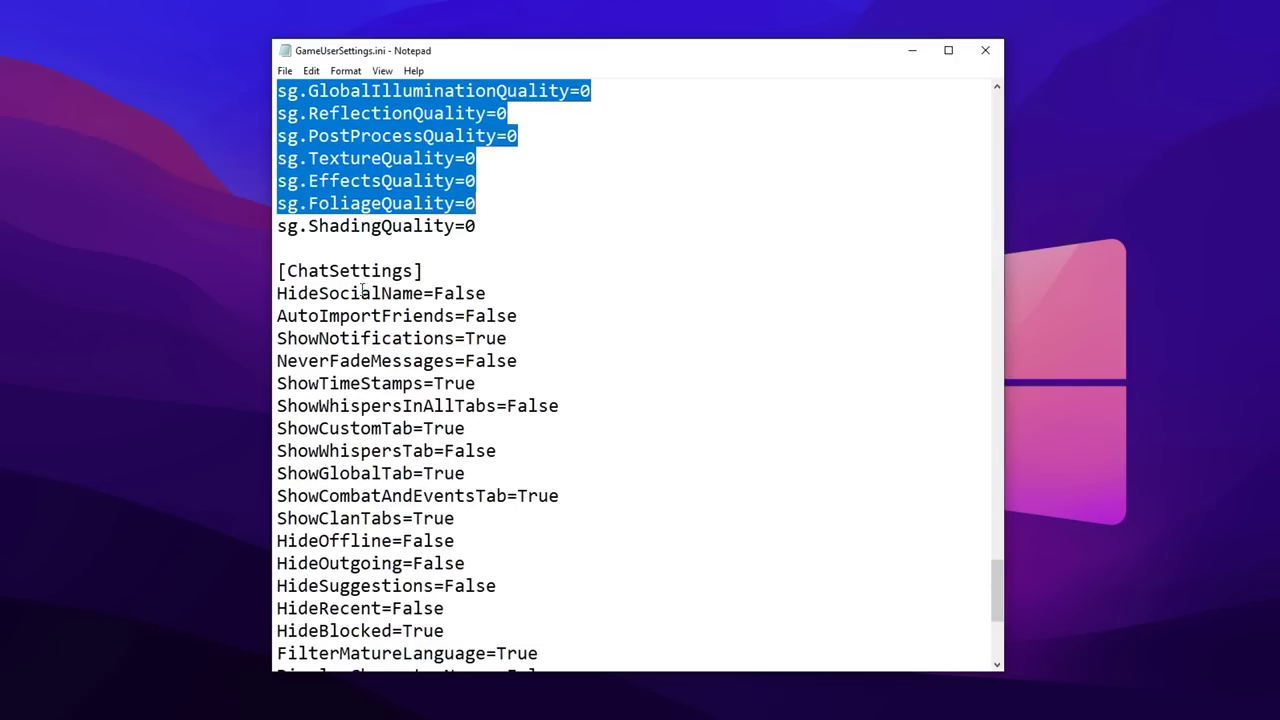
# Step: Review the ChatSettings and D3DRHIPreference sections at the end of the file, then return toward the earlier settings
pyautogui.moveTo(360, 272); pyautogui.dragTo(434, 274)
pyautogui.moveTo(278, 293); pyautogui.dragTo(486, 288)
pyautogui.scroll(-5, 480, 285)
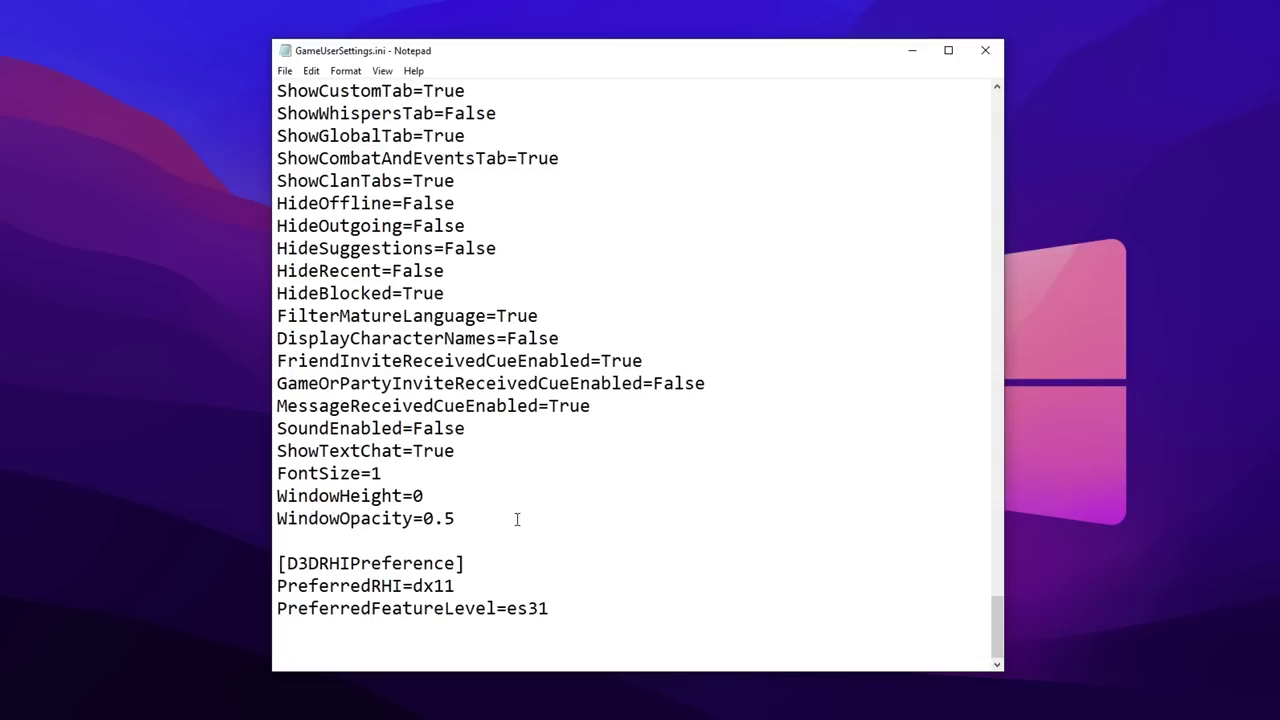
pyautogui.scroll(2, 577, 540)
pyautogui.scroll(-2, 690, 570)
pyautogui.scroll(13, 768, 467)
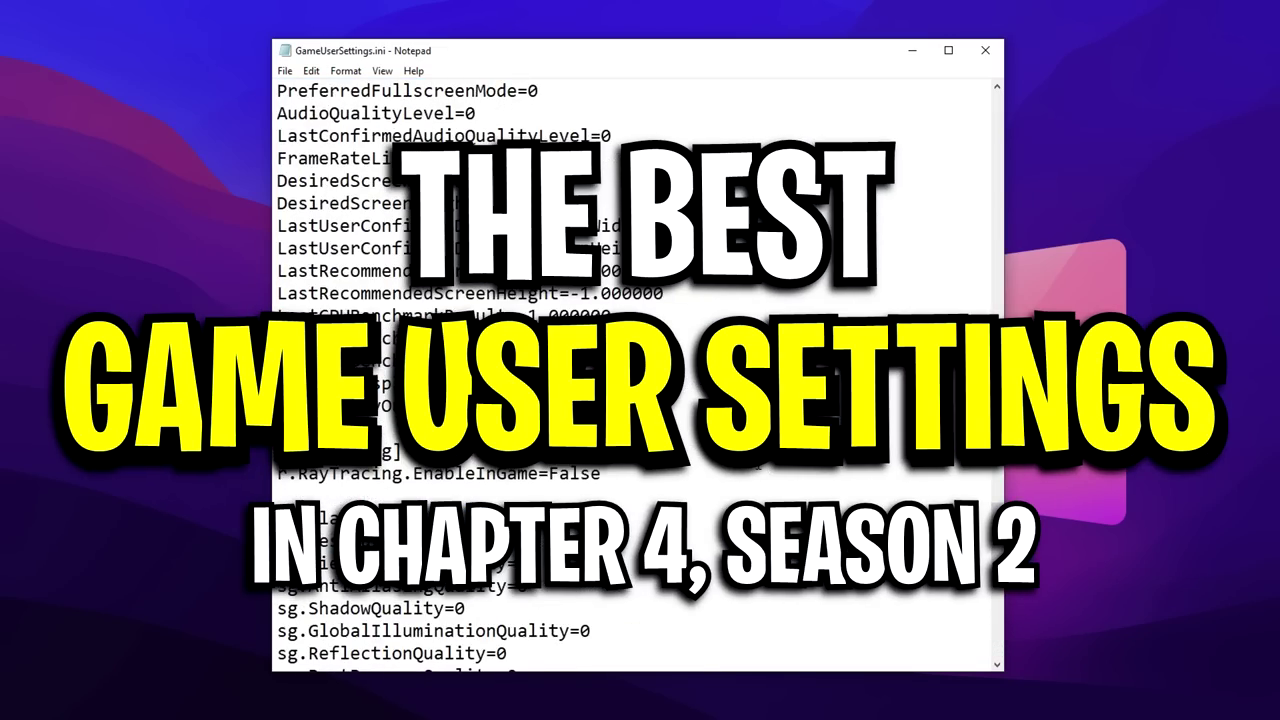
pyautogui.scroll(4, 640, 380)
pyautogui.scroll(7, 640, 380)
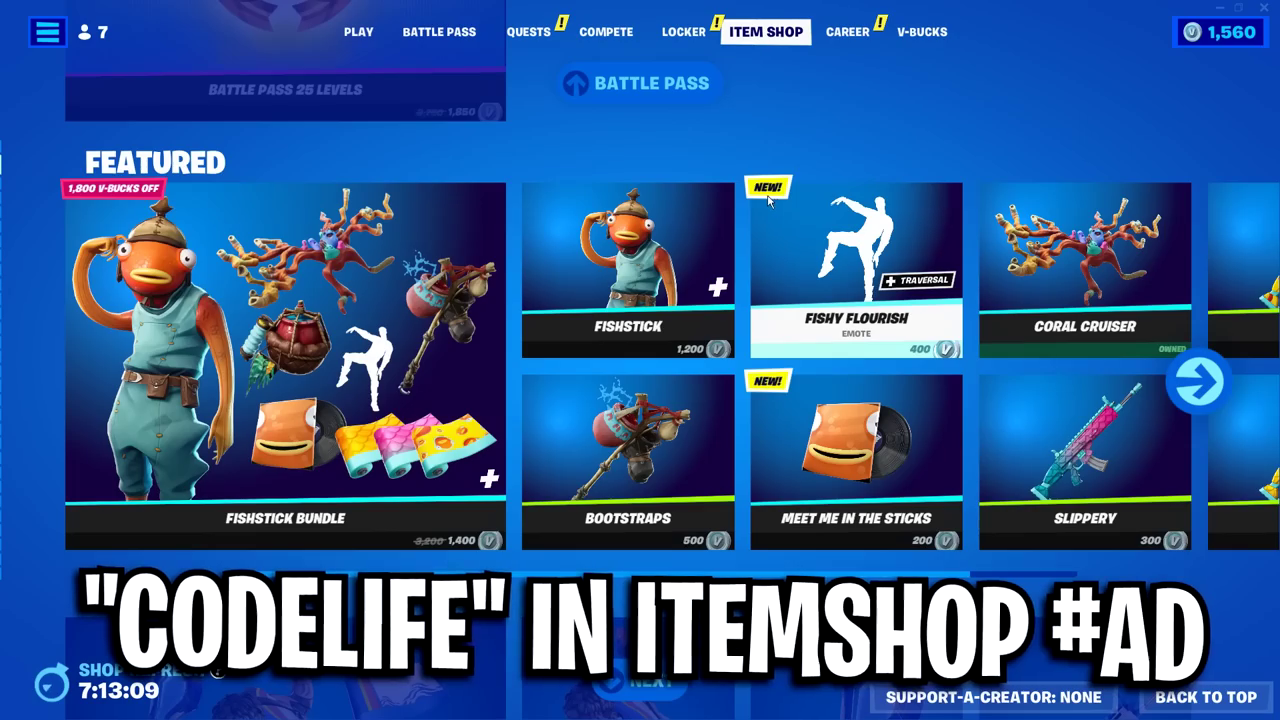
# Step: Switch to the Fortnite item shop and browse the bundles beyond the Featured section
pyautogui.scroll(-3, 753, 207)
pyautogui.scroll(-2, 748, 203)
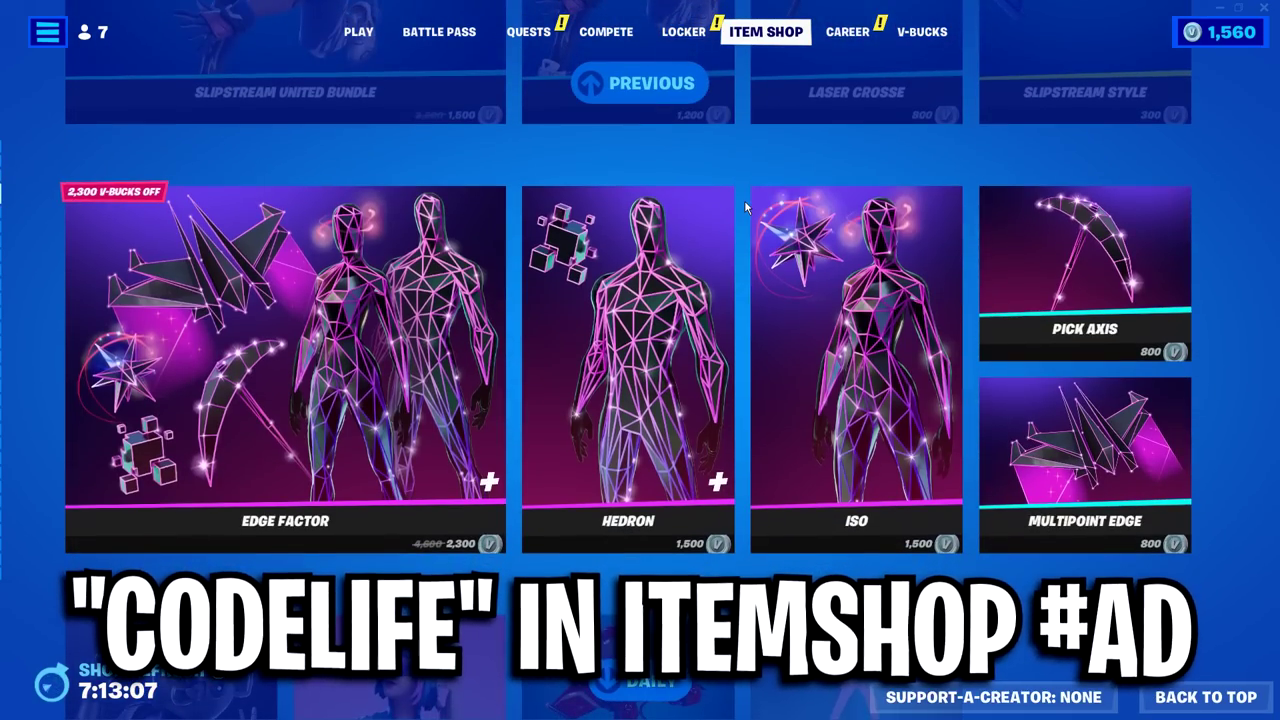